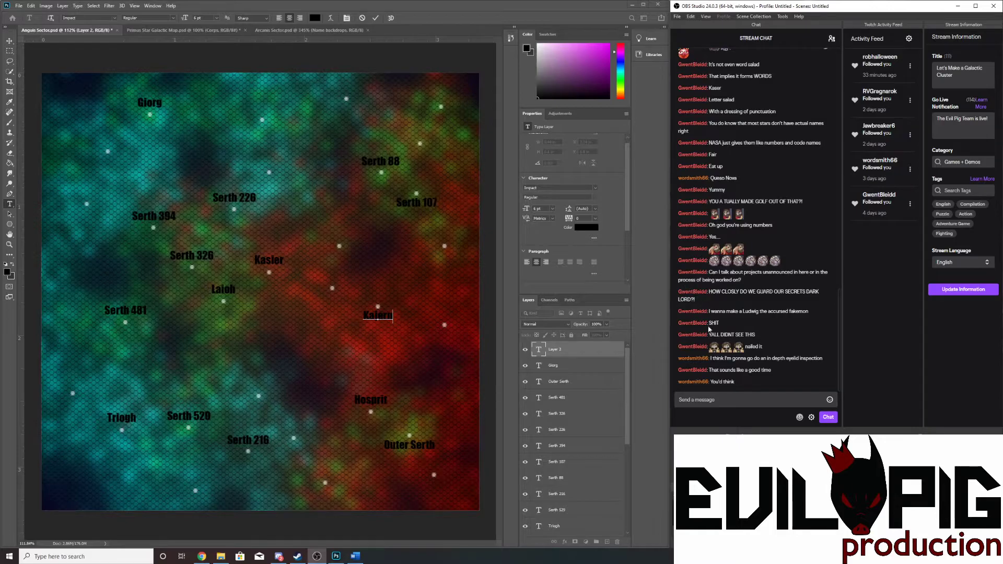
- Read back through the earlier messages in the OBS stream chat and check the list of users in chat
scroll(708, 325, "up", 3)
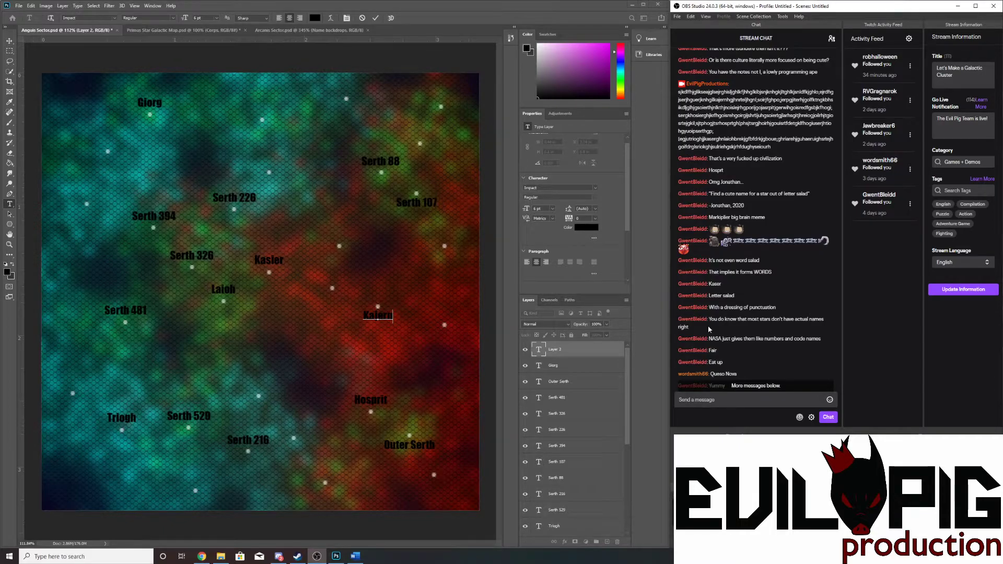
scroll(710, 329, "down", 5)
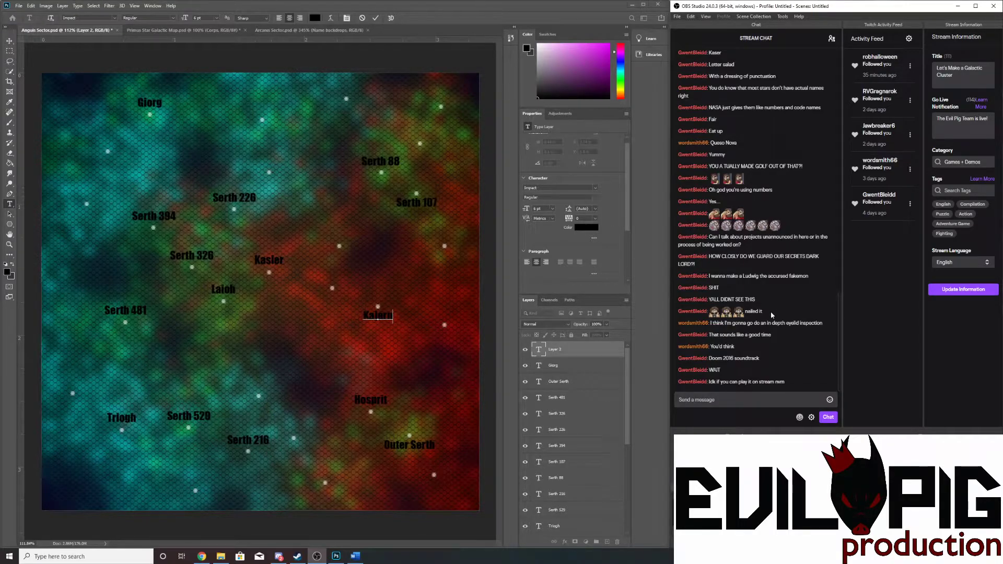
scroll(772, 315, "up", 3)
scroll(770, 313, "up", 5)
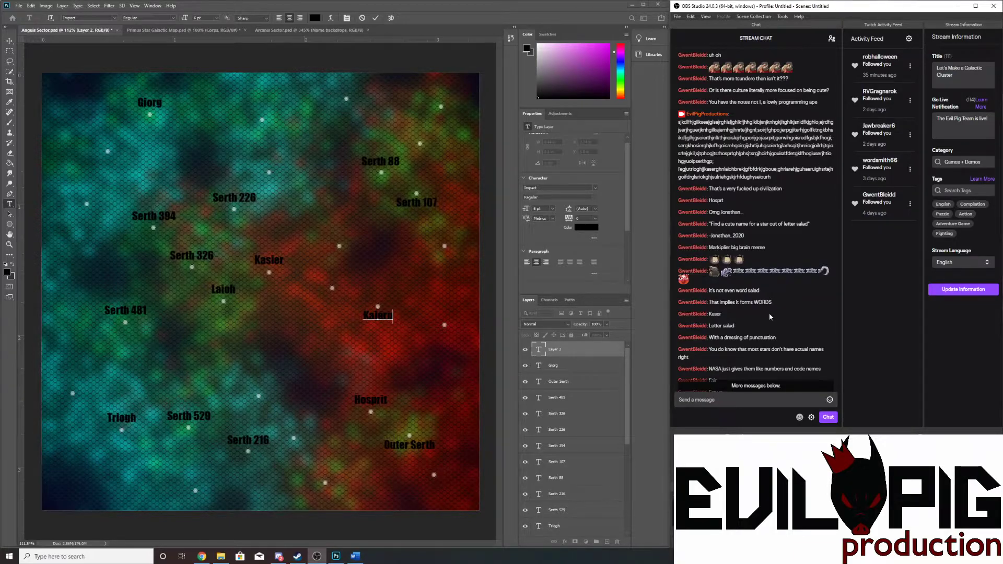
scroll(769, 317, "down", 10)
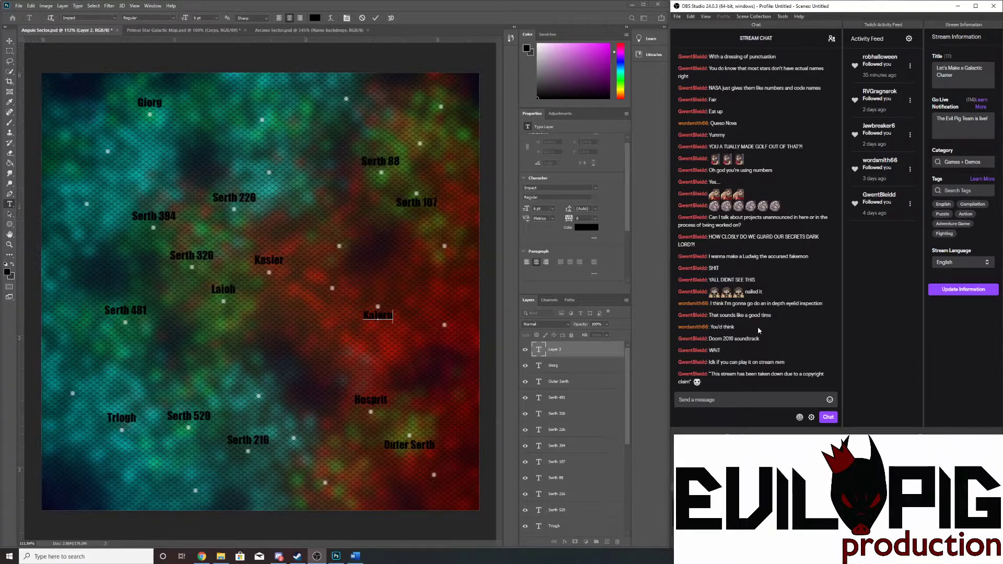
scroll(757, 327, "up", 10)
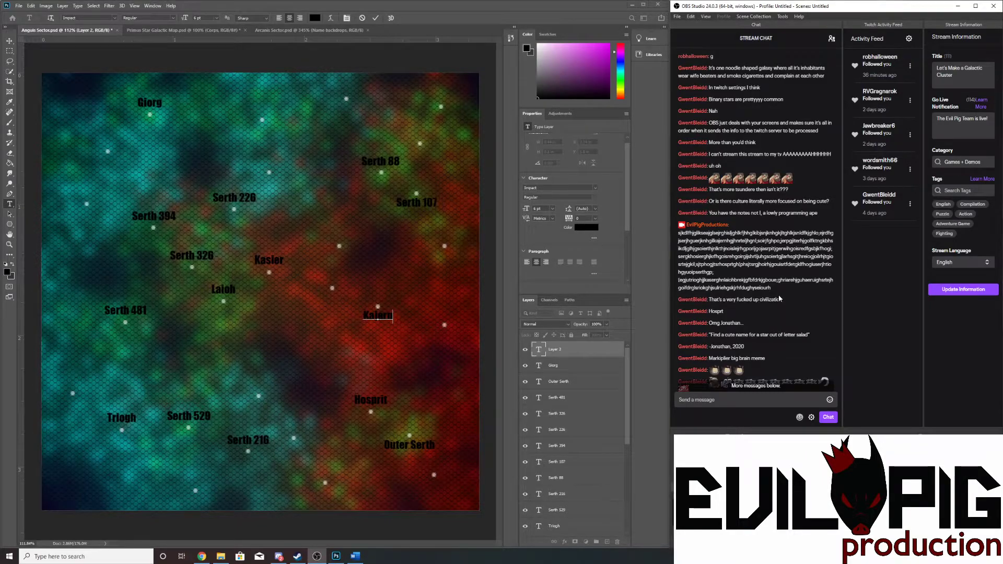
scroll(779, 298, "down", 5)
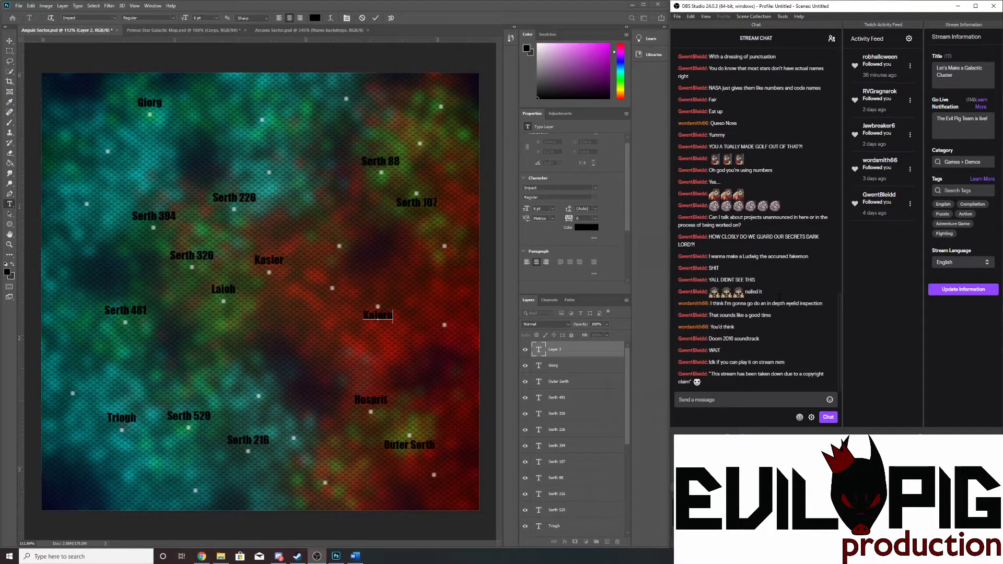
left_click(732, 399)
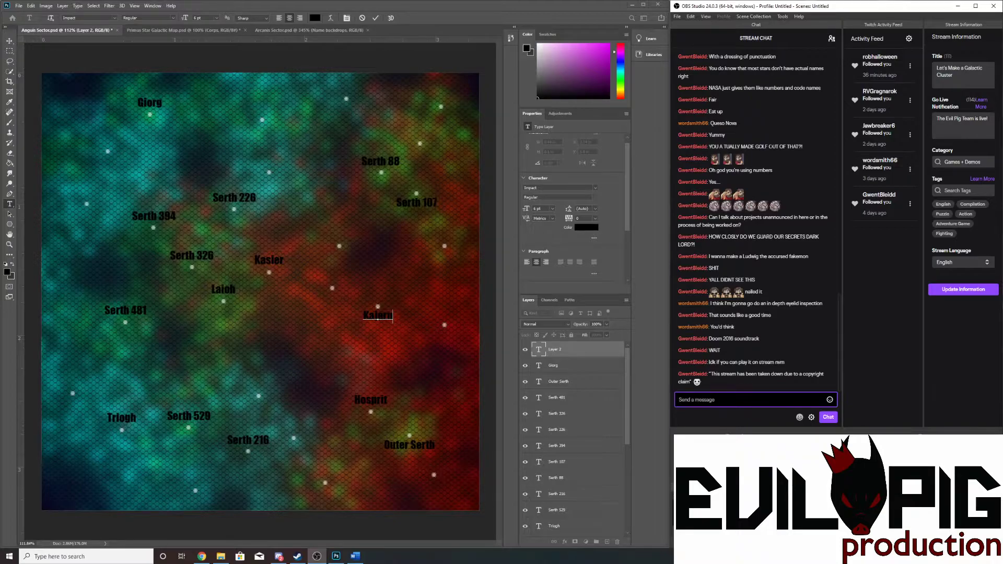
left_click(830, 40)
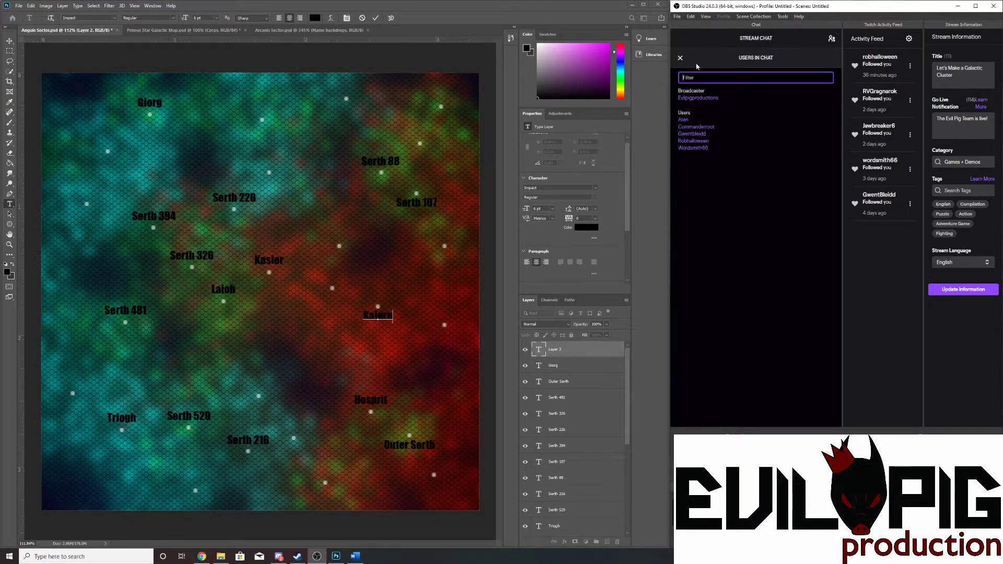
left_click(680, 58)
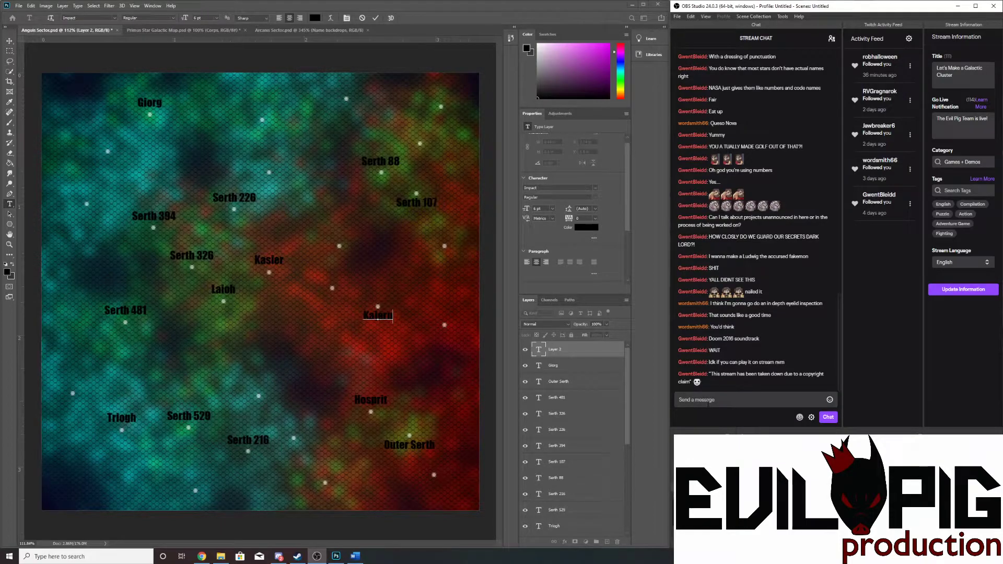
- Post a long message of random letters, filling the 500-character limit, in the stream chat
left_click(708, 401)
type("abhjgvbkjfbvgghbkjdfbgvhfdsbvmhnfsdbvghjsdmfbgvm")
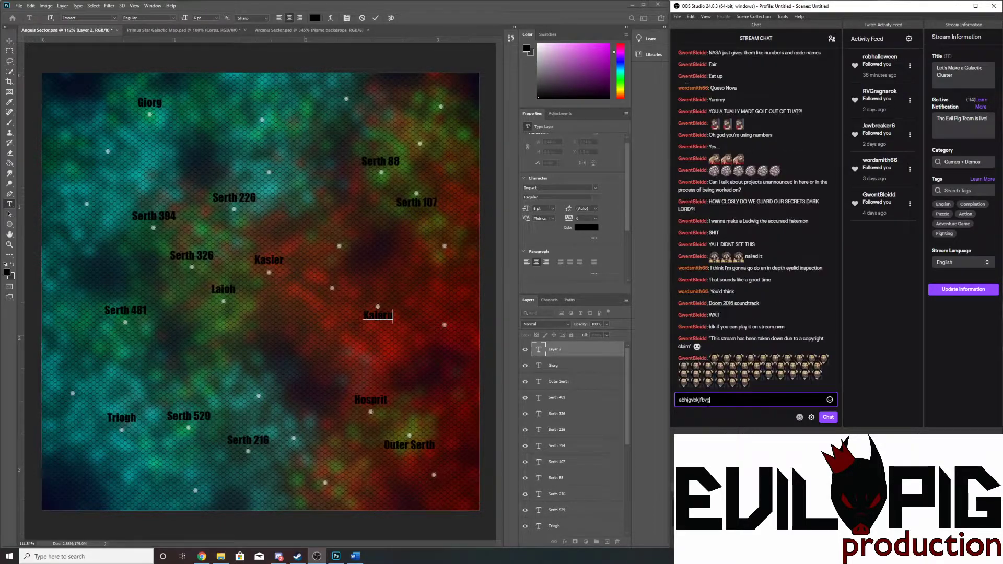
type("bzkdjshfbhwgzdfhjbgvjdfbmjvh")
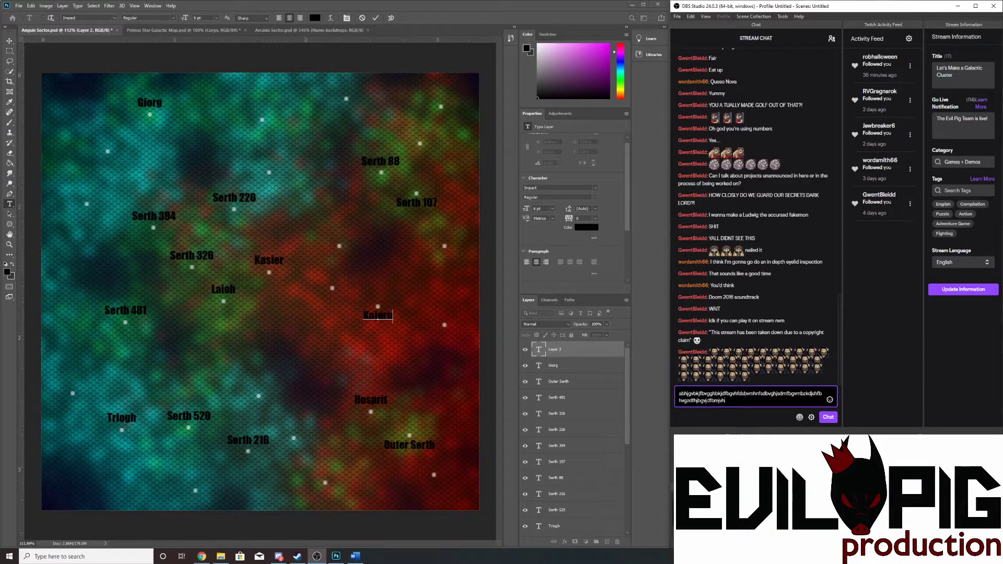
type("gbjxzdhfjvzgbjdfhmbgvjhgdfbvghjnzbkjhdfbkvzbfdvgb")
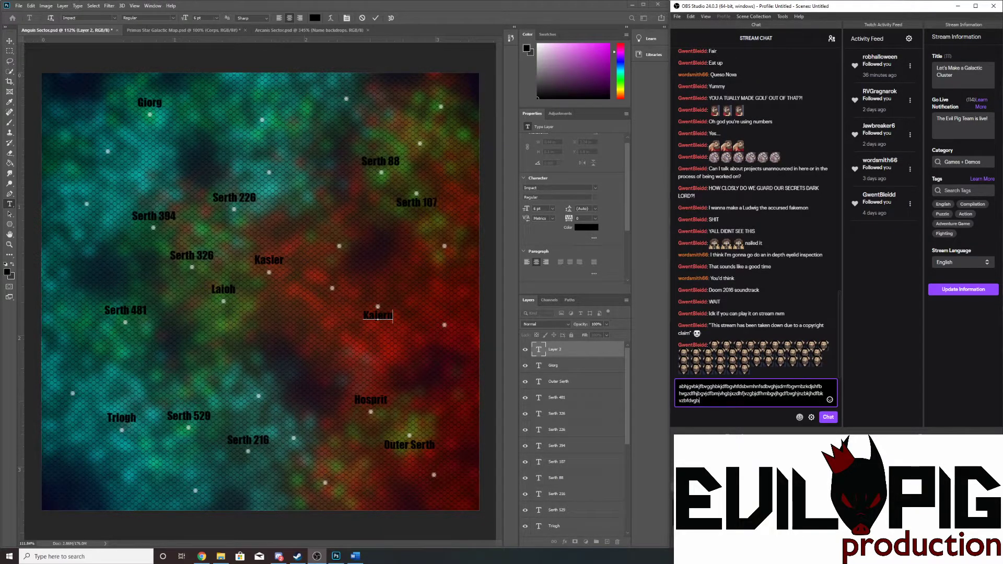
type("dsfjhbvgjhzdbgvkjdbzfsvgnbcxvbghkgzfdbvgzbksdjfhwgbkdjbcvmcxnbj,zbkjdfghbkjsf")
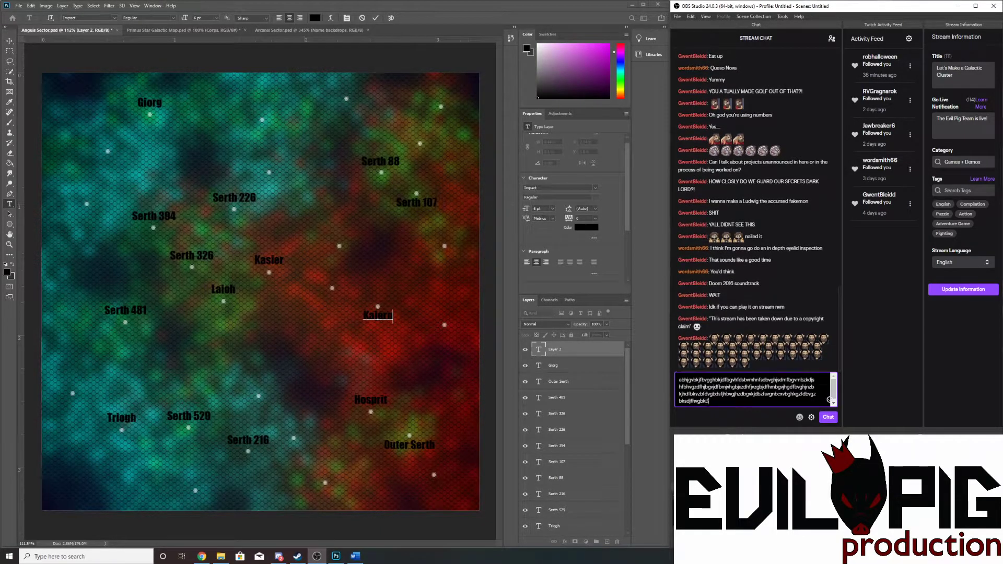
type("hvgbzjdbgvkjhdbvgfmncbvzxfdch")
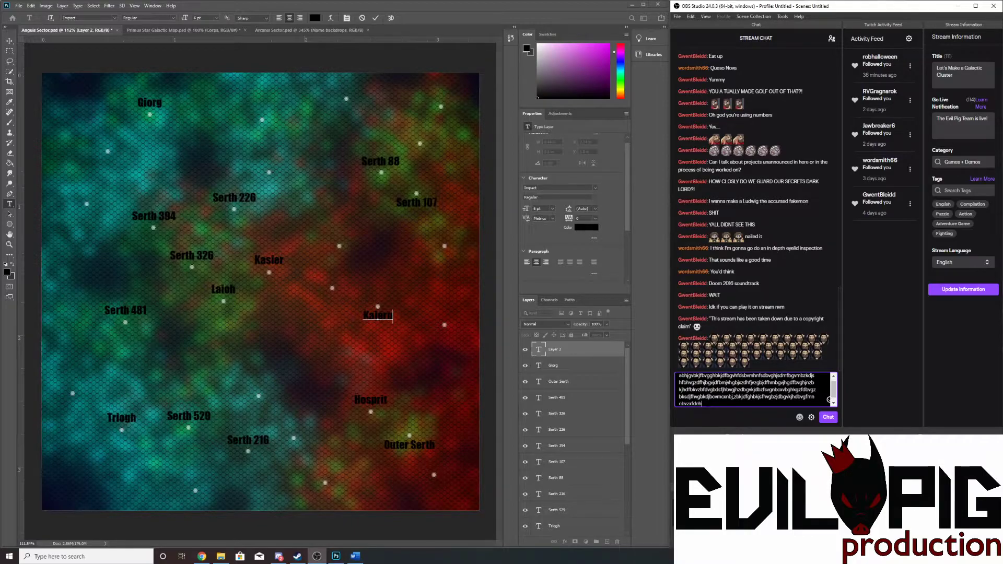
type("mvbgjfksdmzbvgmnfcbvjkhgzjxfdbvgjmhdfvgbzmjhnvfbgzhjmsdfgbhvzsdbgfhgbfbgj")
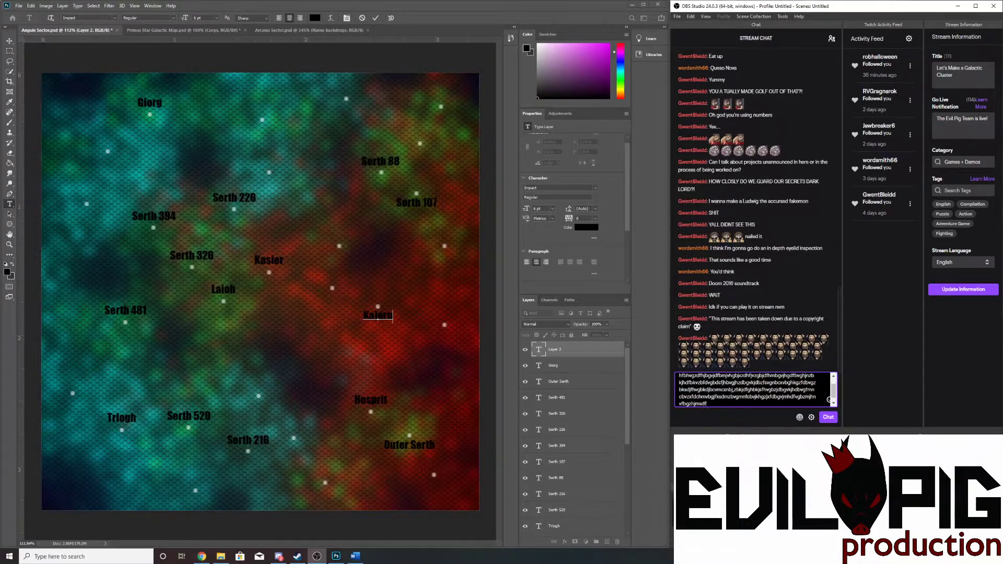
type("fdngfhbfdgbzfdbgfv")
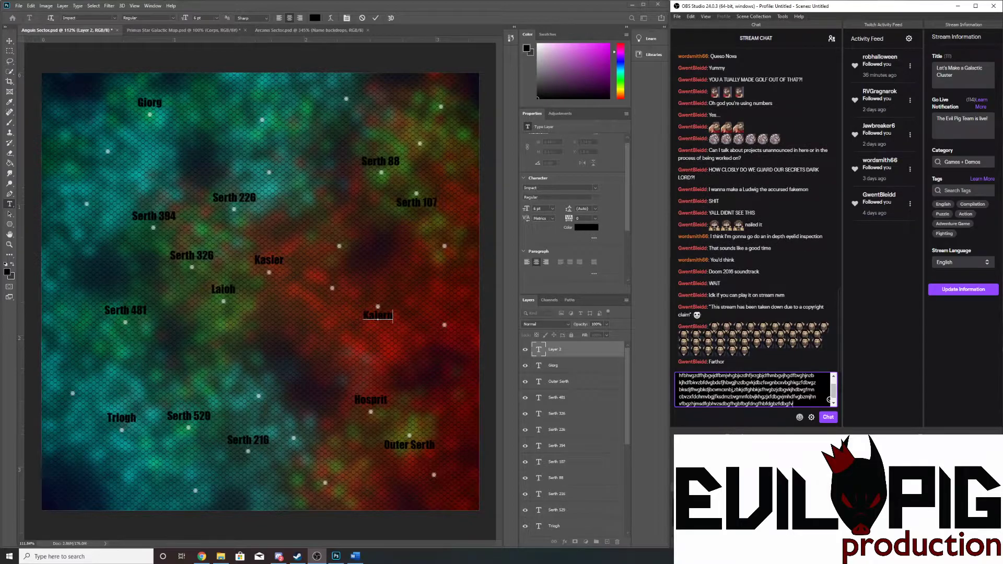
type("bxghnbxdgfbfcbvcxfdhbdgfhbfdxgbfvcdb")
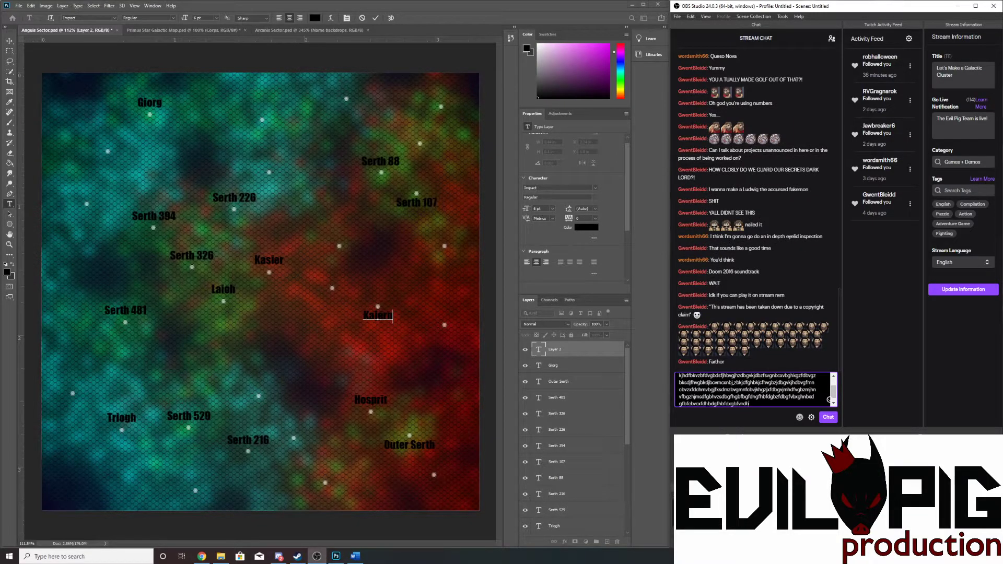
type("gnhxgdfhbxfdggfdnjgfjhngxhbfdbvcbgx")
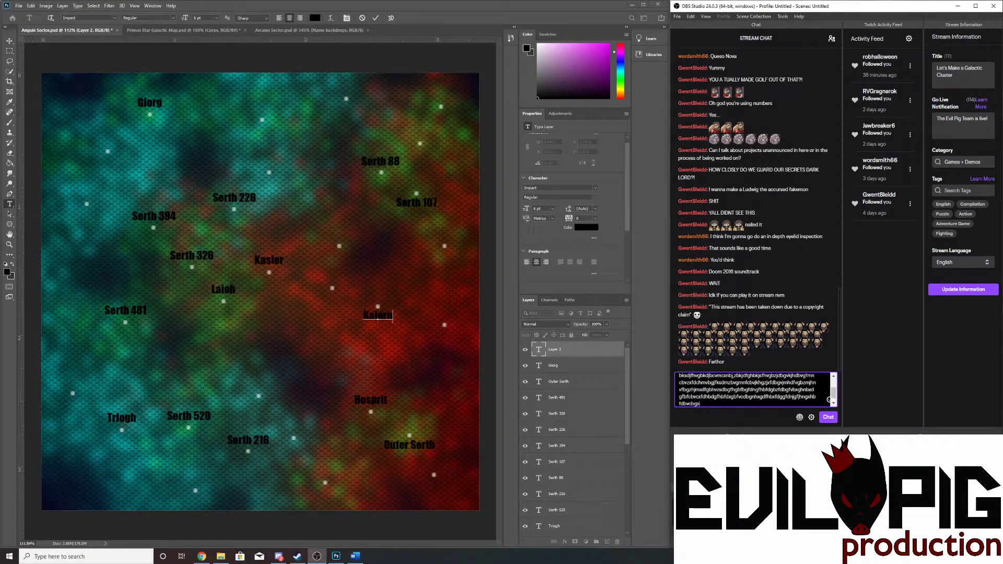
type("hbgfhnxgnxgnjgxfjnxgfhbnxbhgnhgxfnhzfbj")
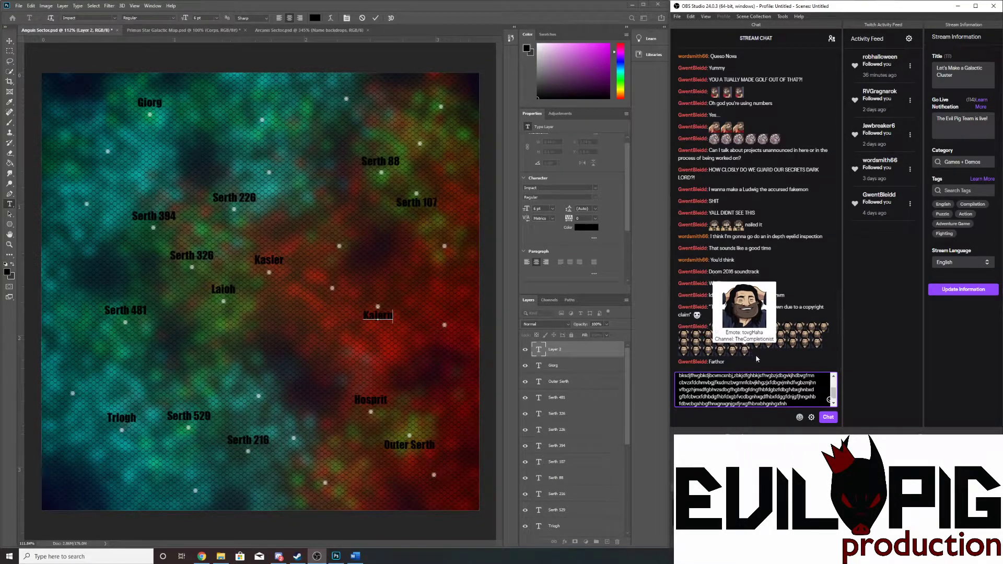
type("fghbfdvgbfzdhbgvzjmbdfx")
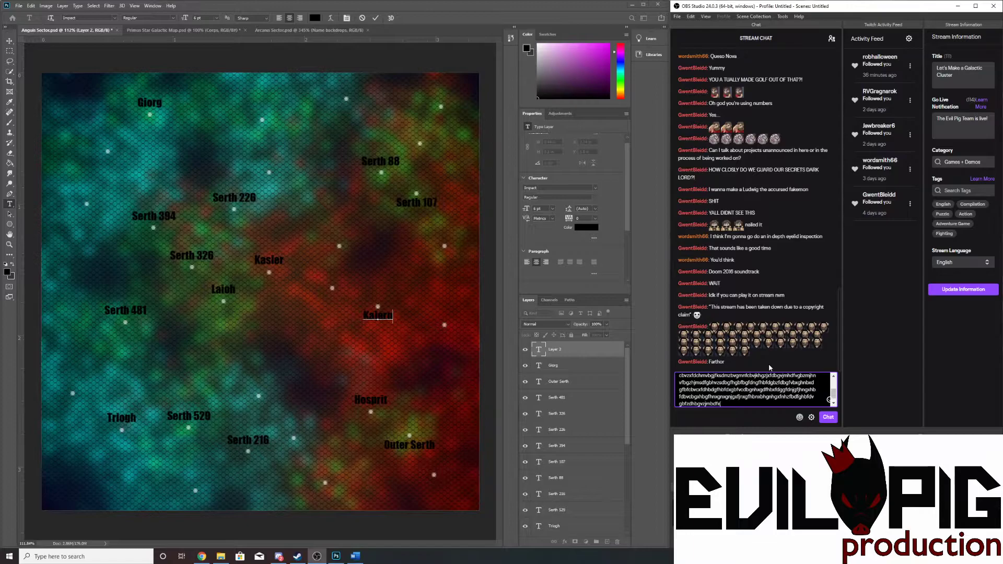
type("hjgbzjnfdmbgvj,kxzbdfjnbkdjgbvfkjhgbvkjzfbvgkj")
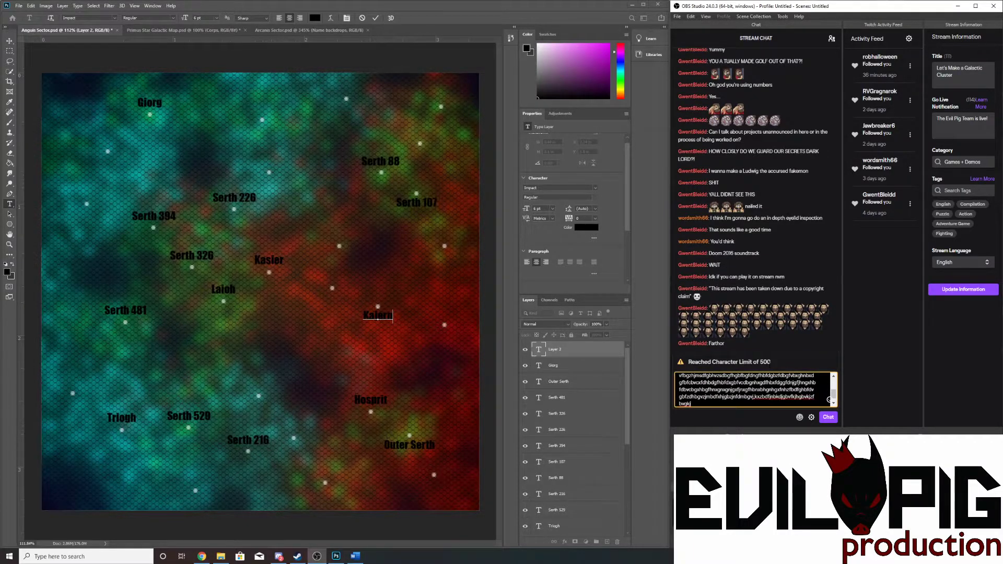
key("Return")
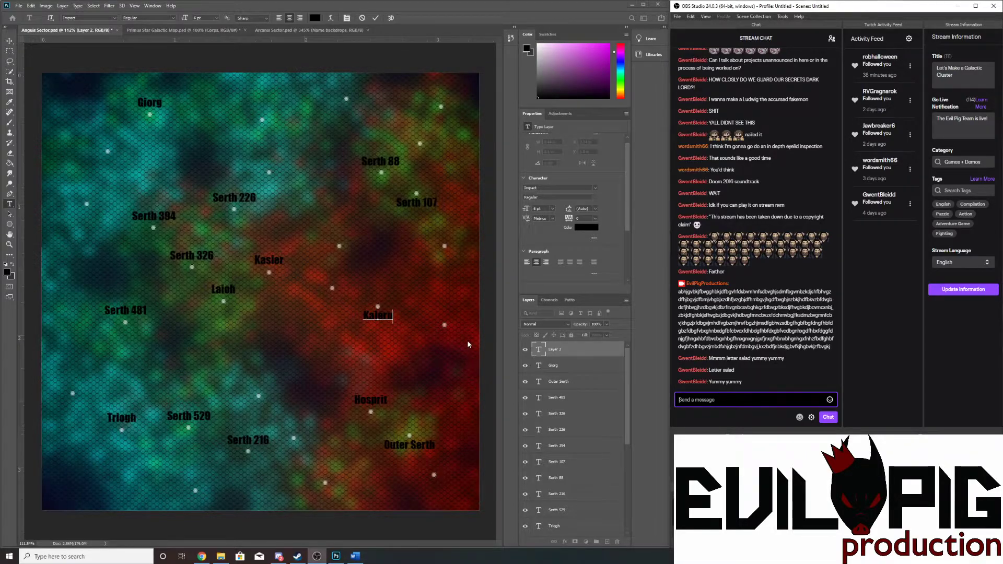
- In Photoshop, commit the Kajern label and add the text label "Fhanx" just below the unnamed star southeast of Outer Serth
scroll(391, 437, "down", 2)
scroll(444, 487, "up", 3)
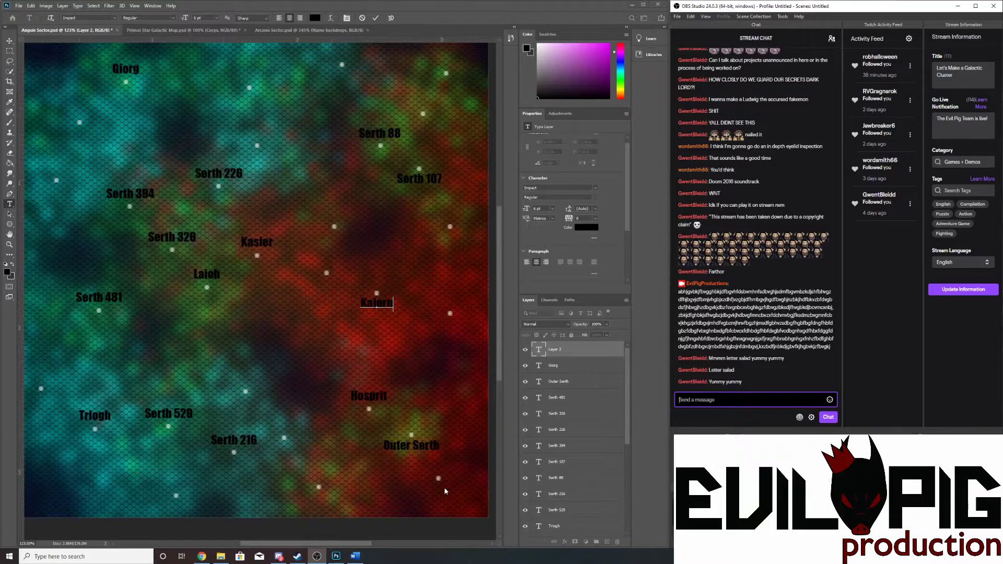
scroll(457, 506, "up", 3)
scroll(457, 505, "up", 1)
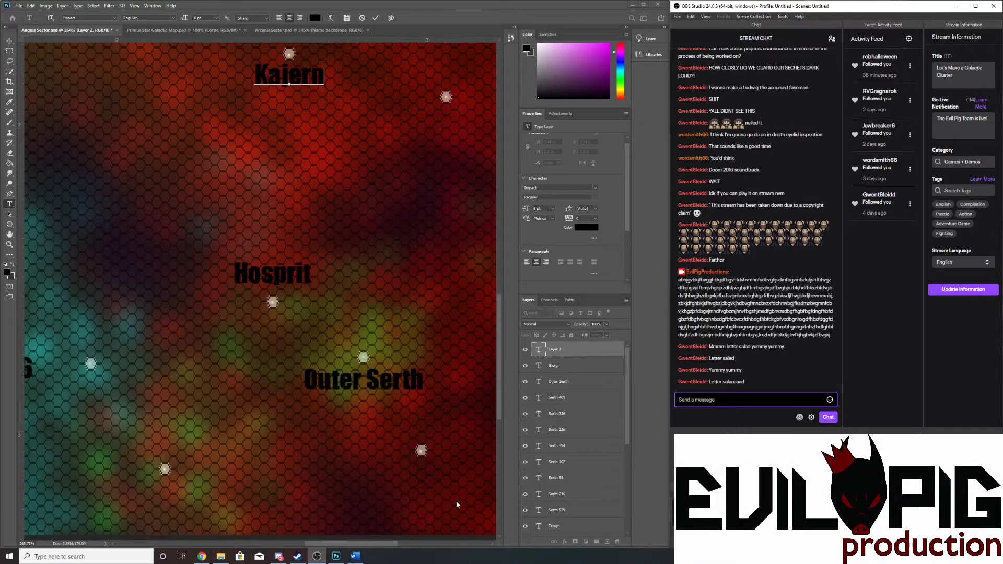
scroll(447, 445, "down", 2)
scroll(447, 443, "down", 3)
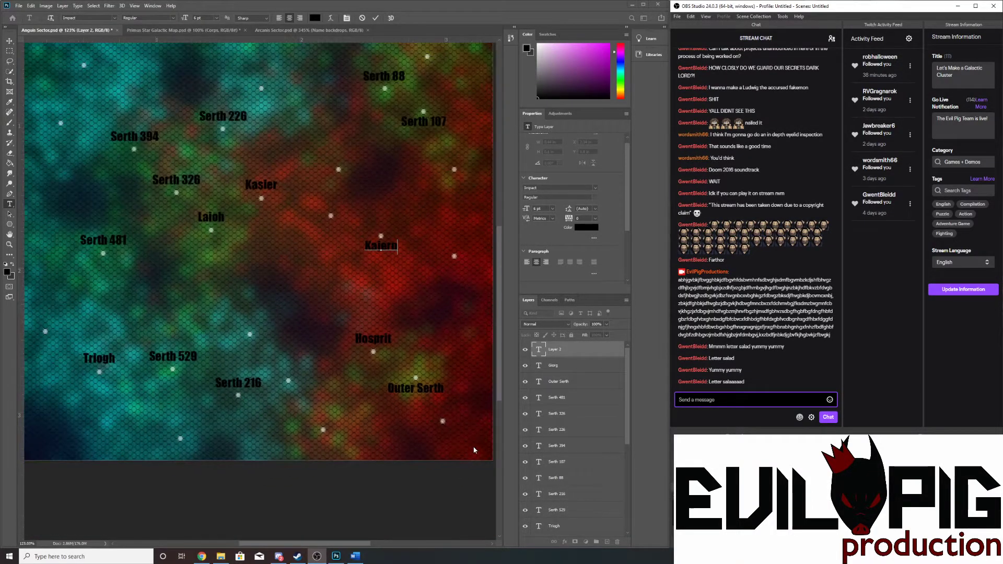
scroll(475, 449, "down", 1)
scroll(463, 445, "up", 5)
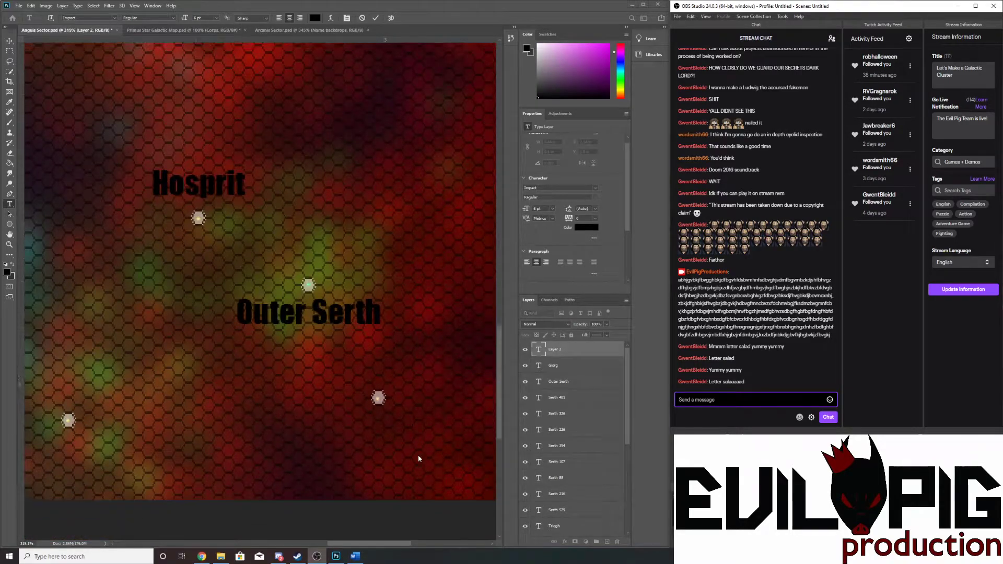
left_click(384, 427)
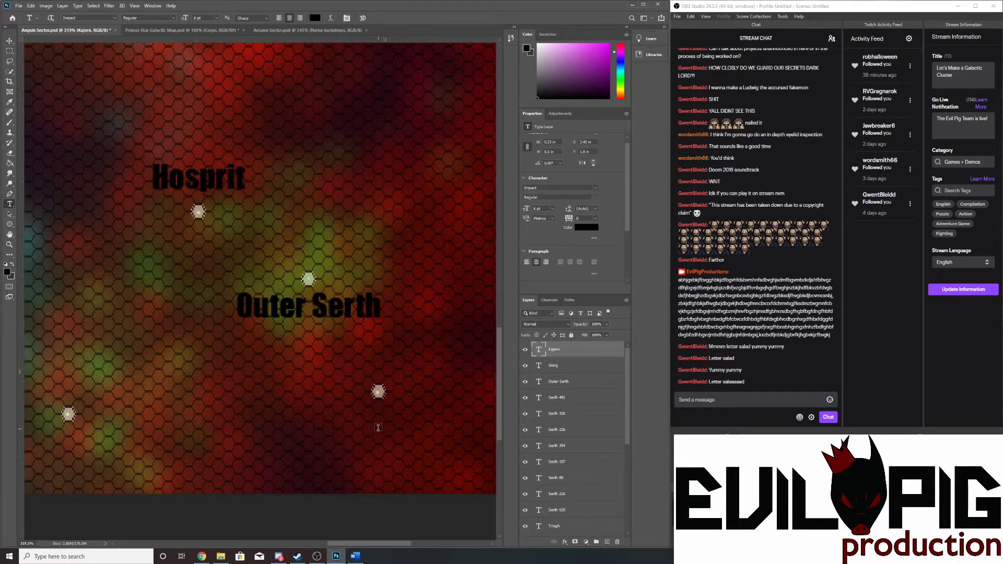
left_click(378, 426)
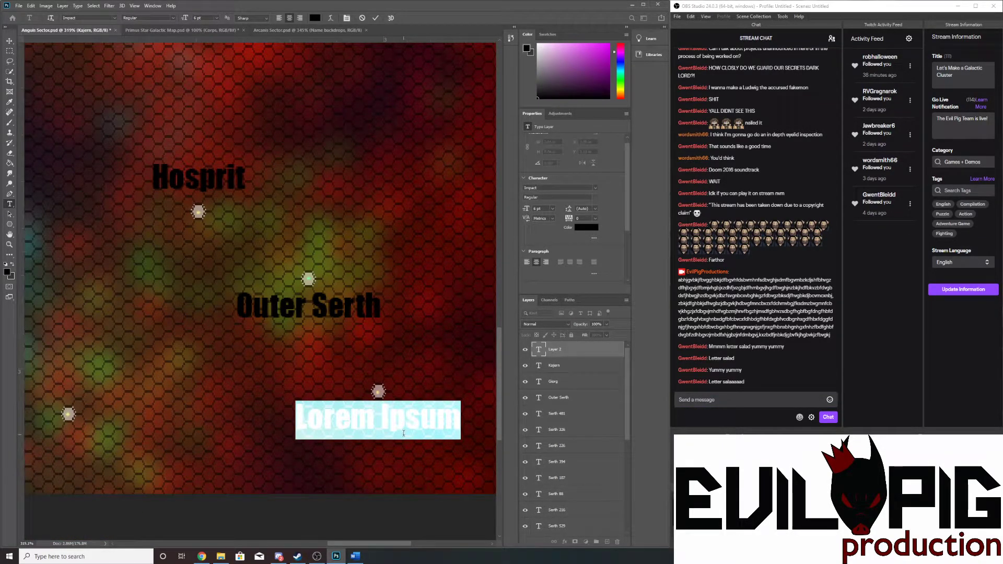
type("Fhan")
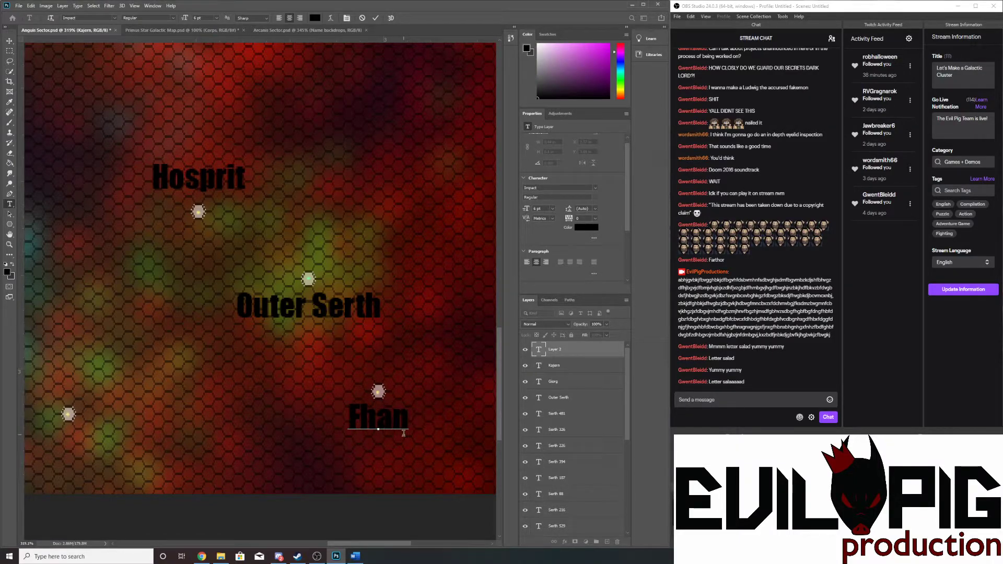
type("x")
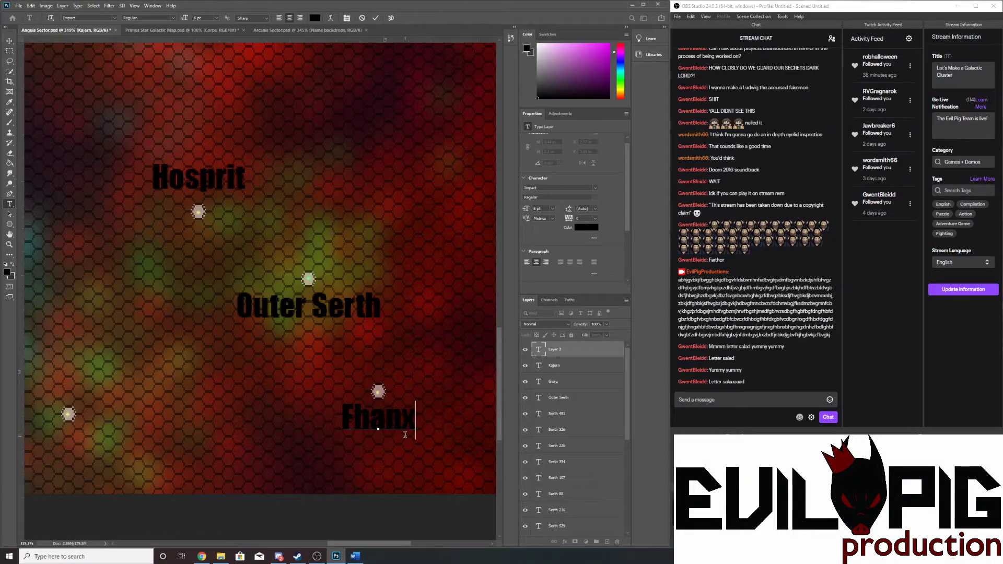
- Commit the Fhanx label and add the text label "Jagix" just above the unnamed star southeast of Serth 216
scroll(380, 455, "down", 3)
scroll(380, 458, "down", 3)
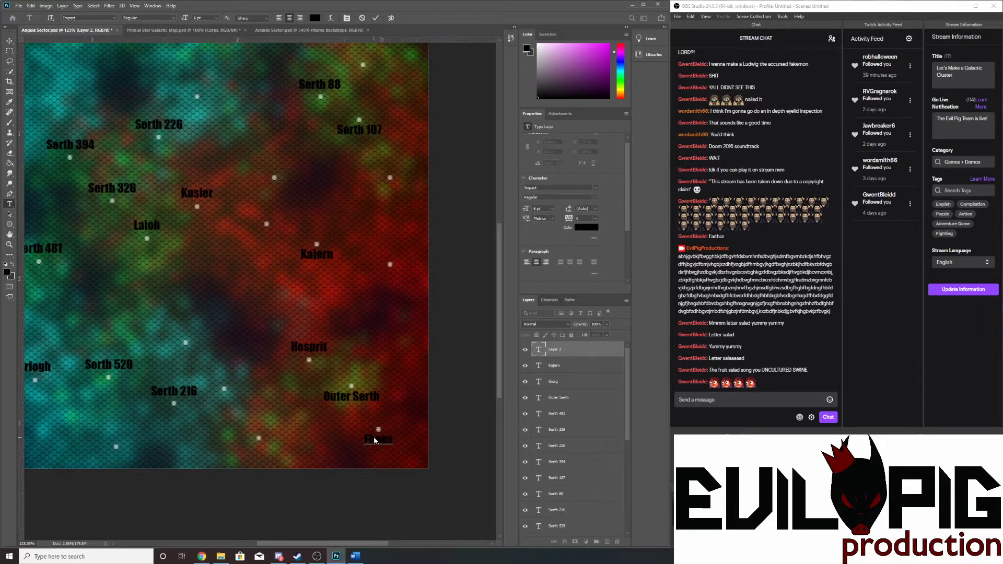
scroll(374, 440, "down", 3)
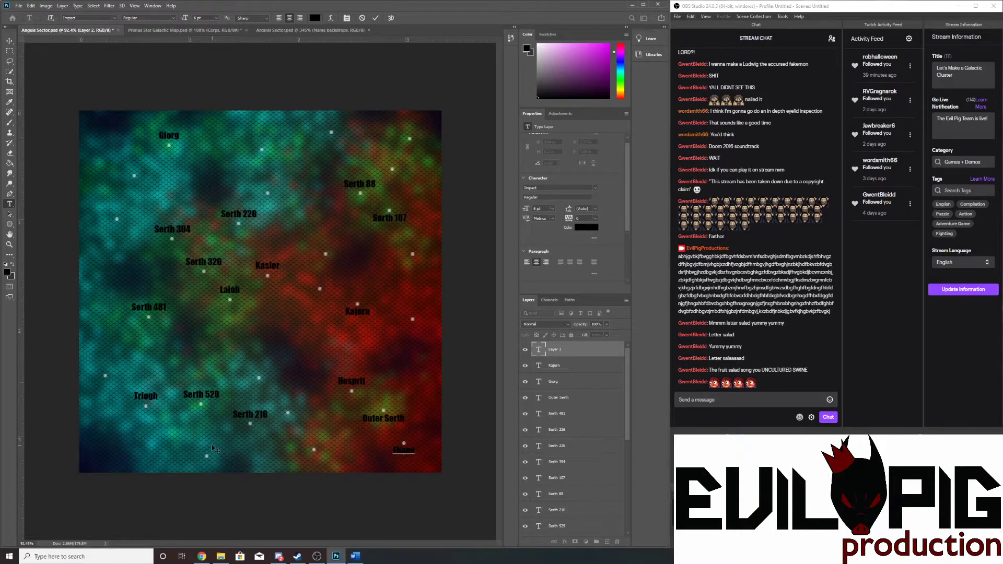
scroll(274, 413, "up", 3)
scroll(324, 491, "up", 2)
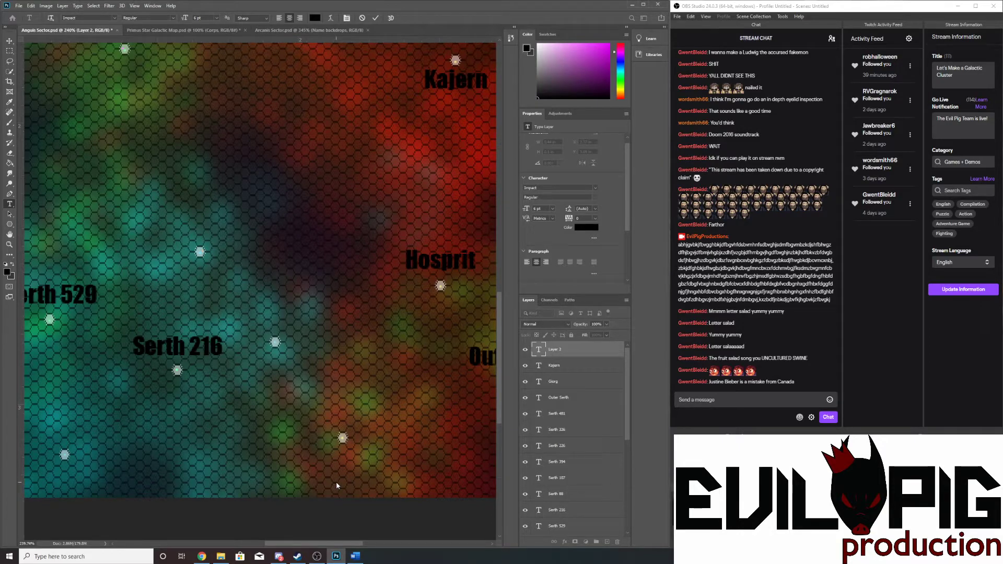
key("ctrl+Return")
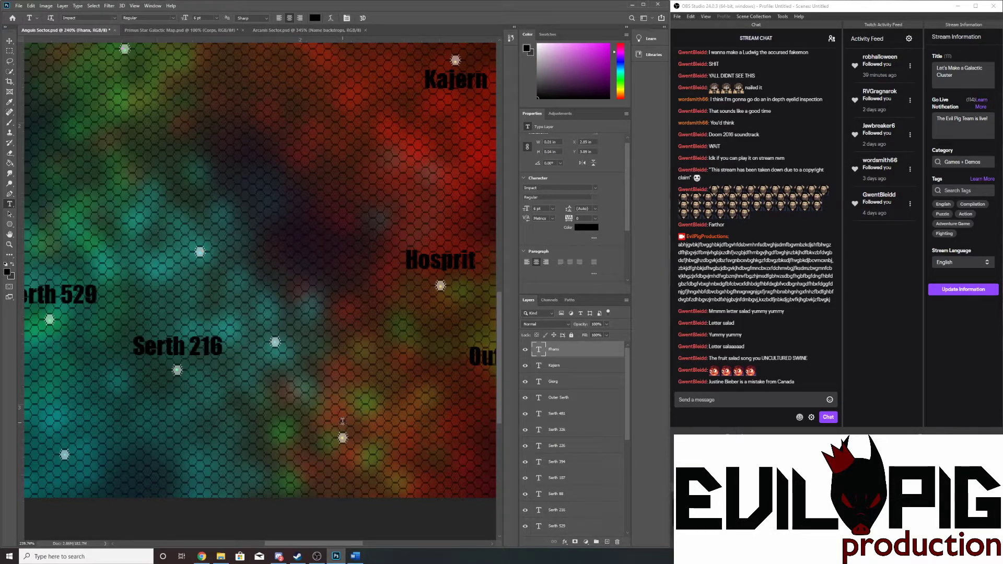
left_click(344, 421)
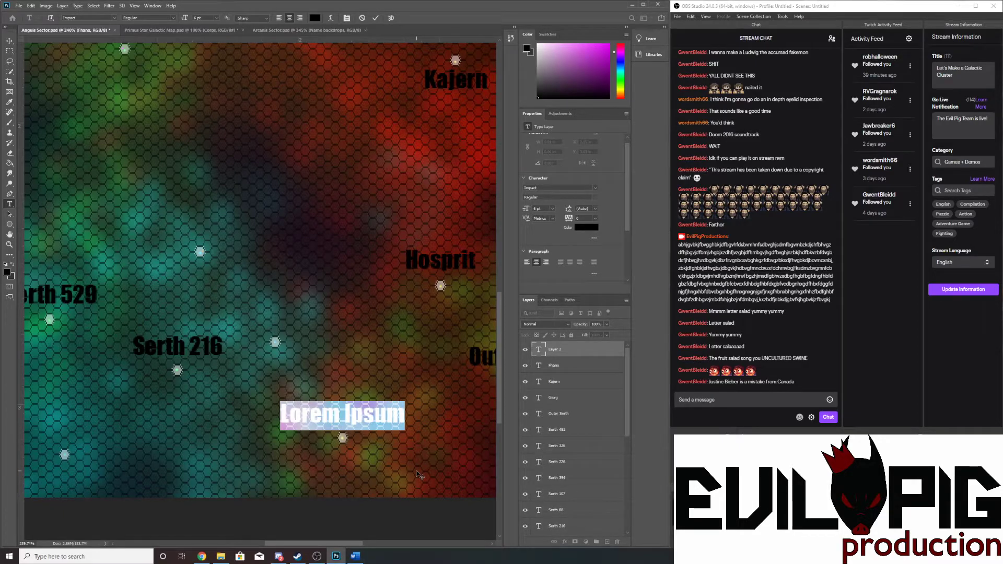
type("la")
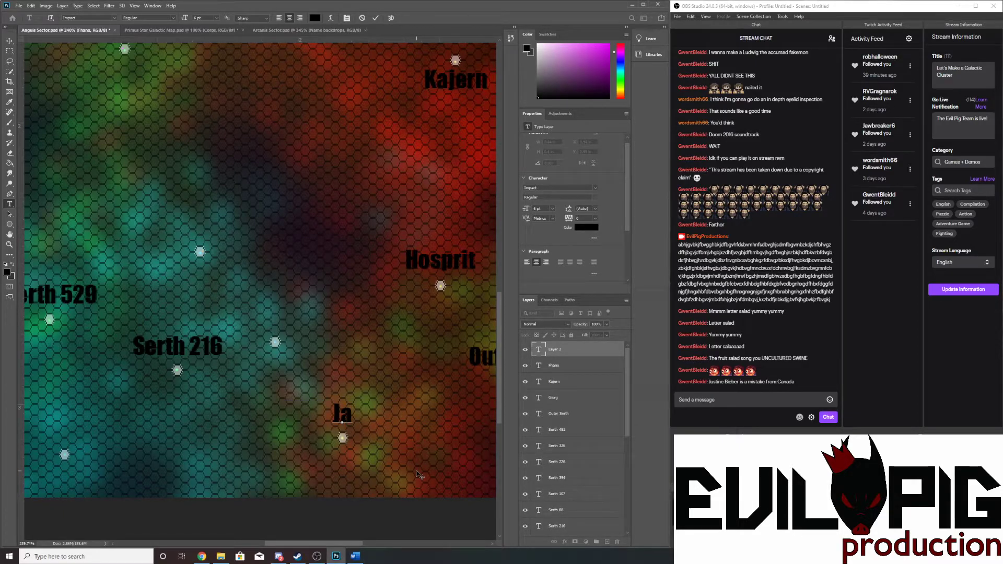
type("gix")
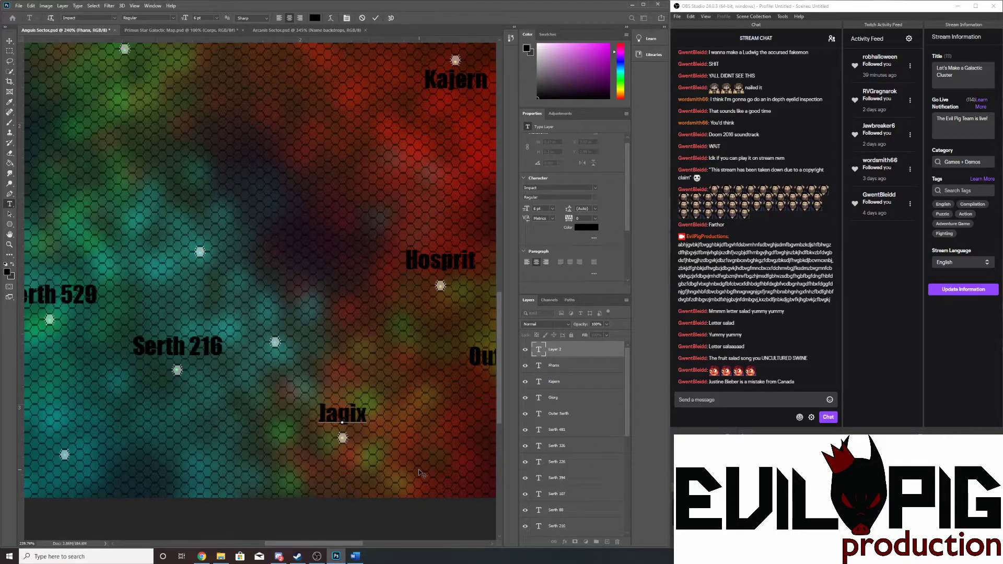
- Commit the Jagix label and add the text label "Farthor" just above the unnamed star north of Serth 216
scroll(418, 465, "down", 5)
scroll(380, 452, "down", 1)
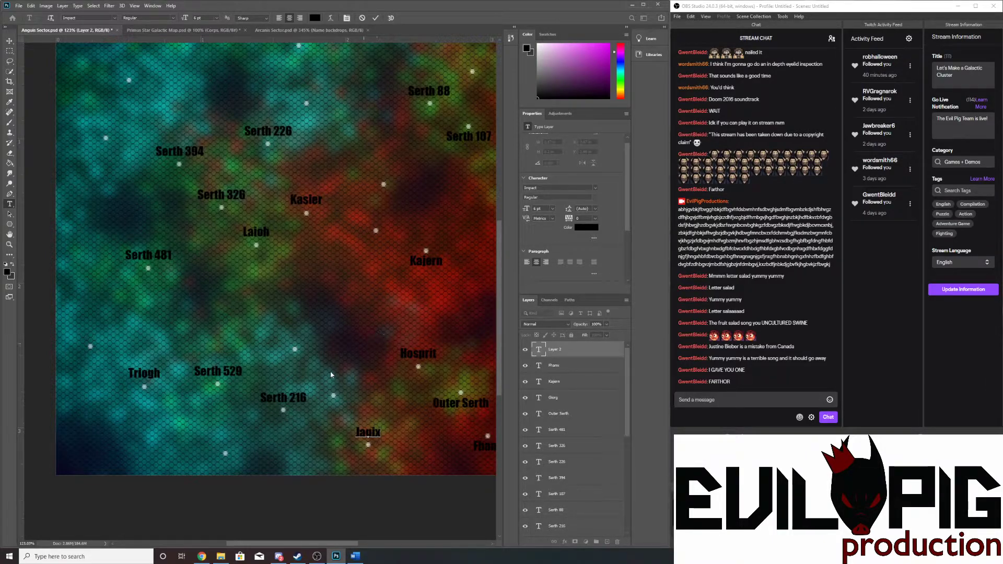
scroll(304, 395, "up", 6)
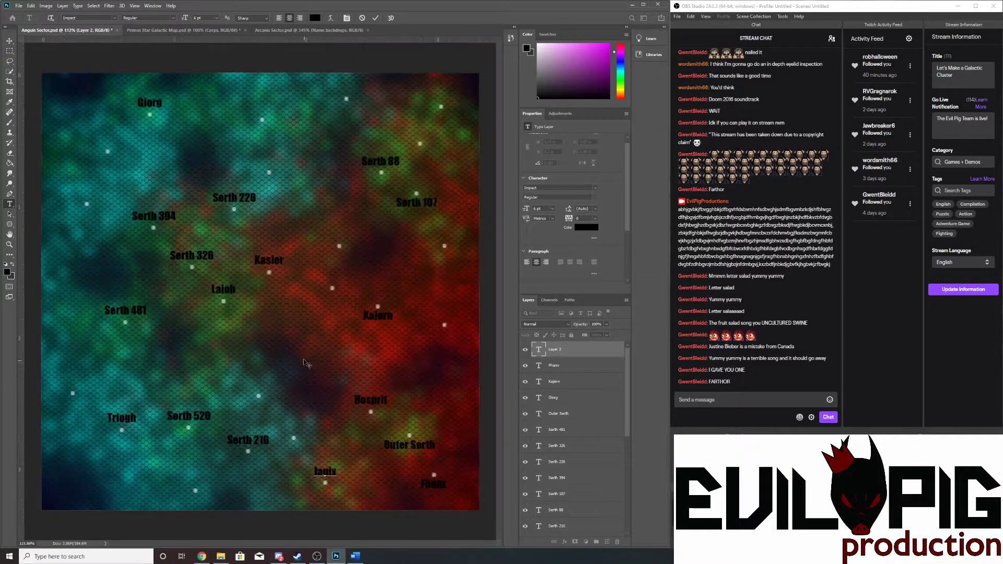
scroll(249, 397, "up", 1)
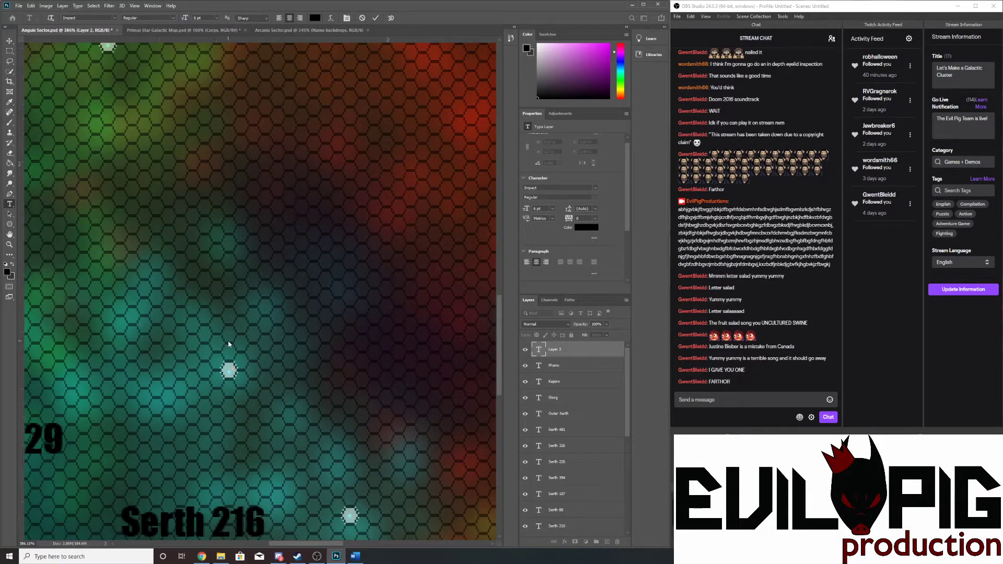
double_click(238, 341)
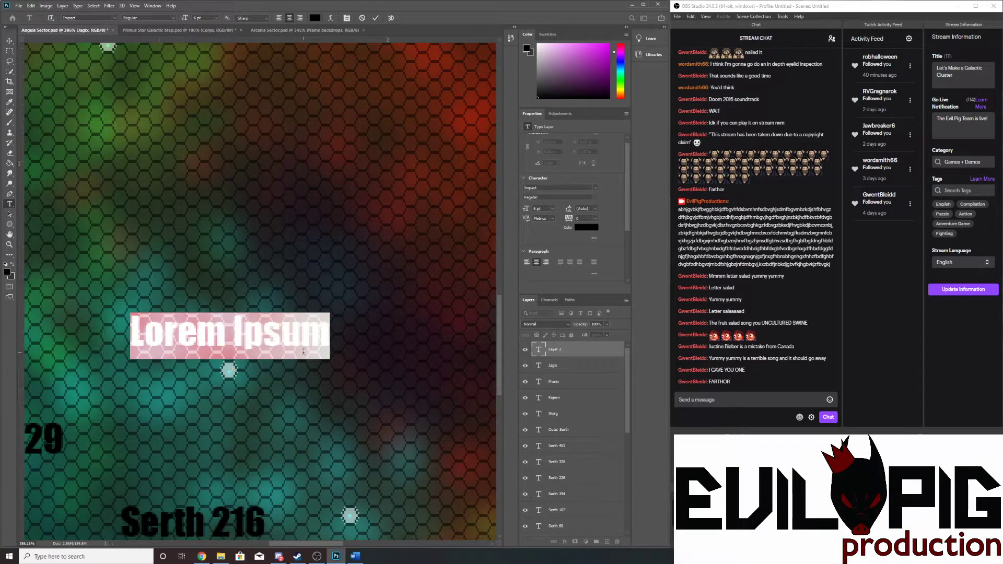
type("Farthor")
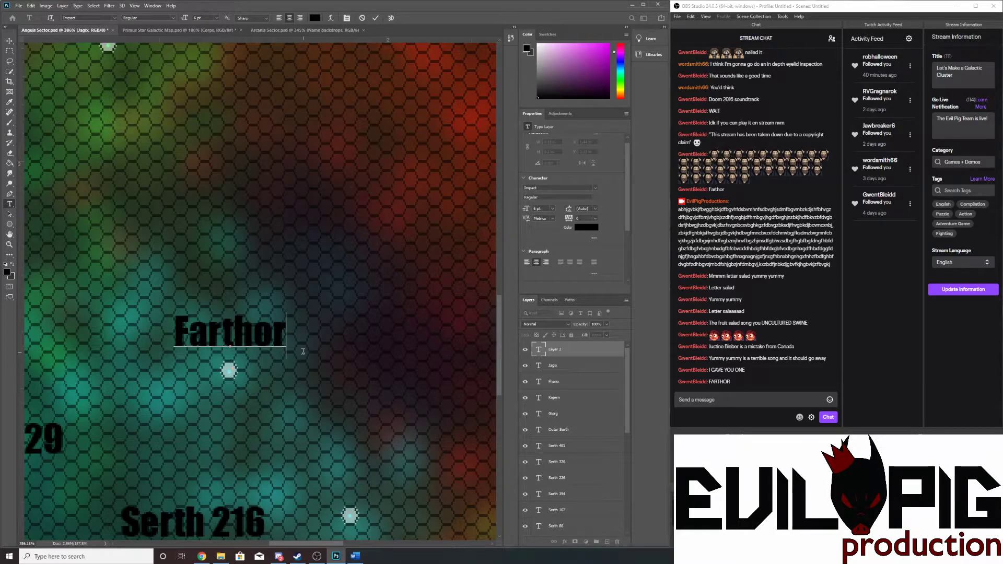
- Look over the unnamed stars in the southern part of the map and commit the Farthor label
key("ctrl+0")
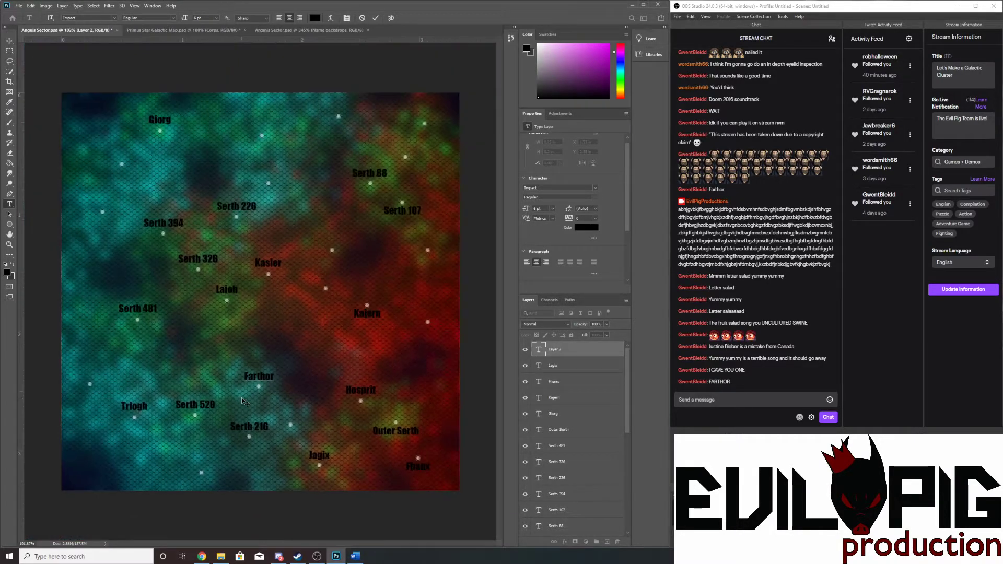
scroll(242, 399, "down", 1)
scroll(242, 400, "down", 1)
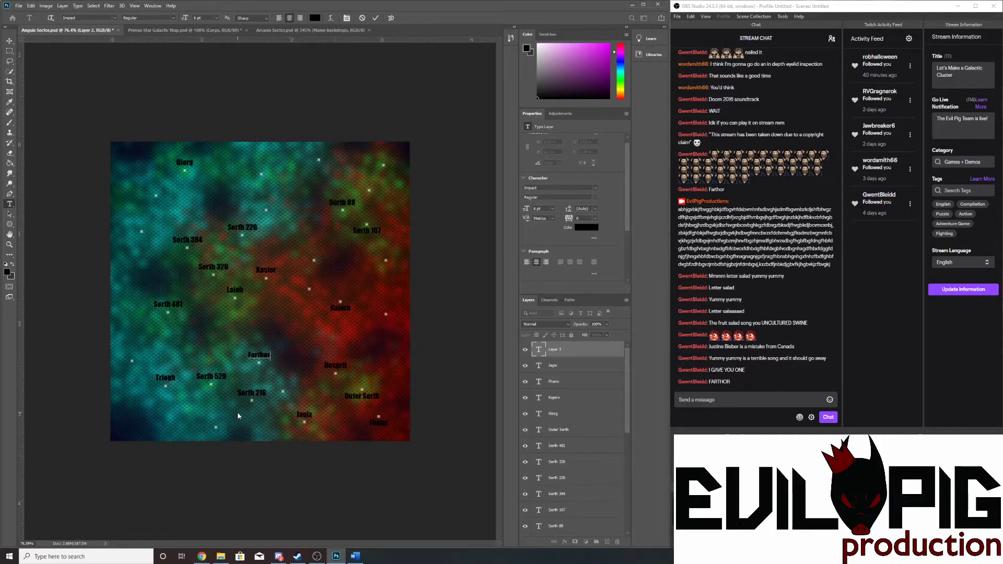
scroll(226, 431, "down", 1)
scroll(226, 431, "up", 10)
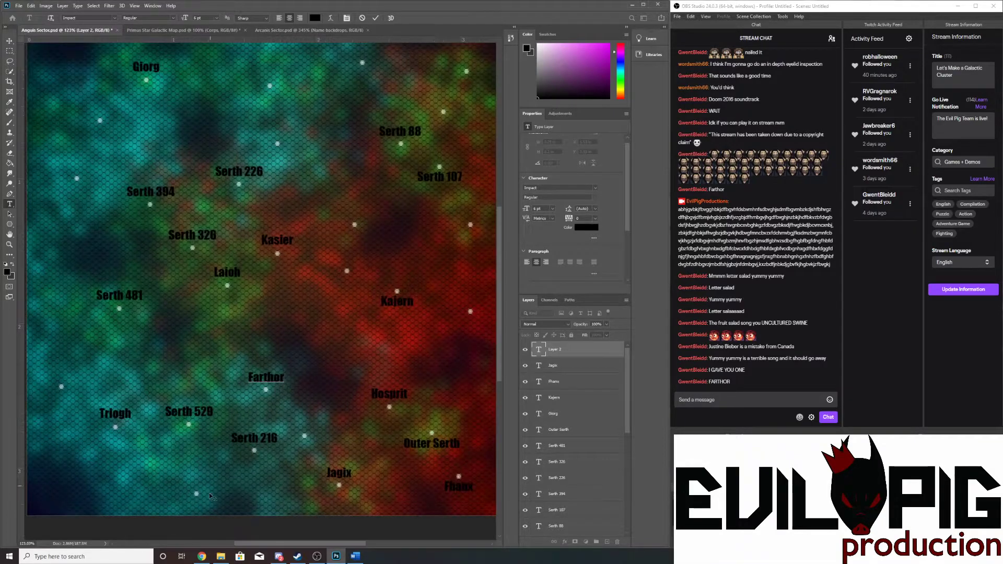
scroll(196, 458, "up", 1)
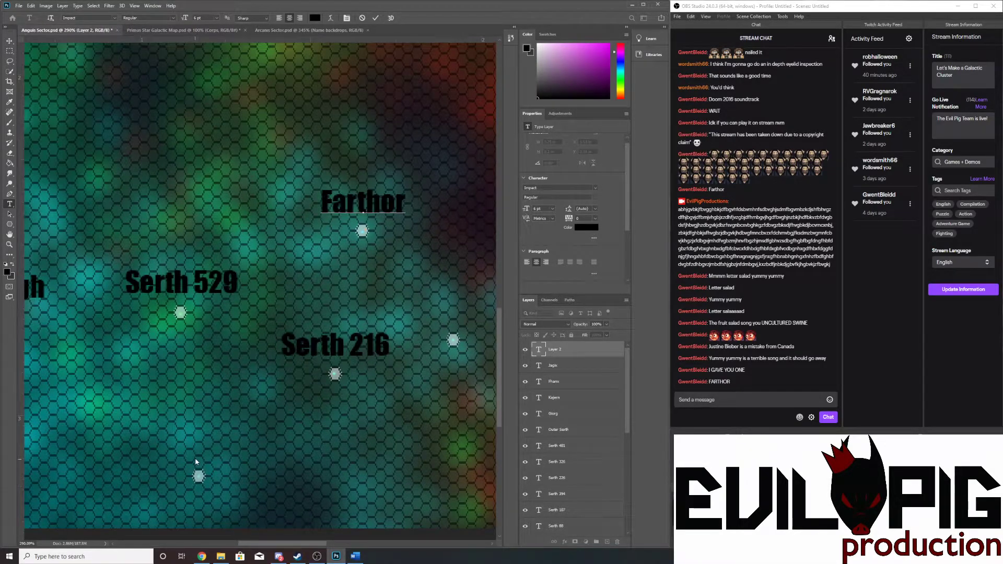
scroll(196, 458, "down", 1)
left_click(202, 436)
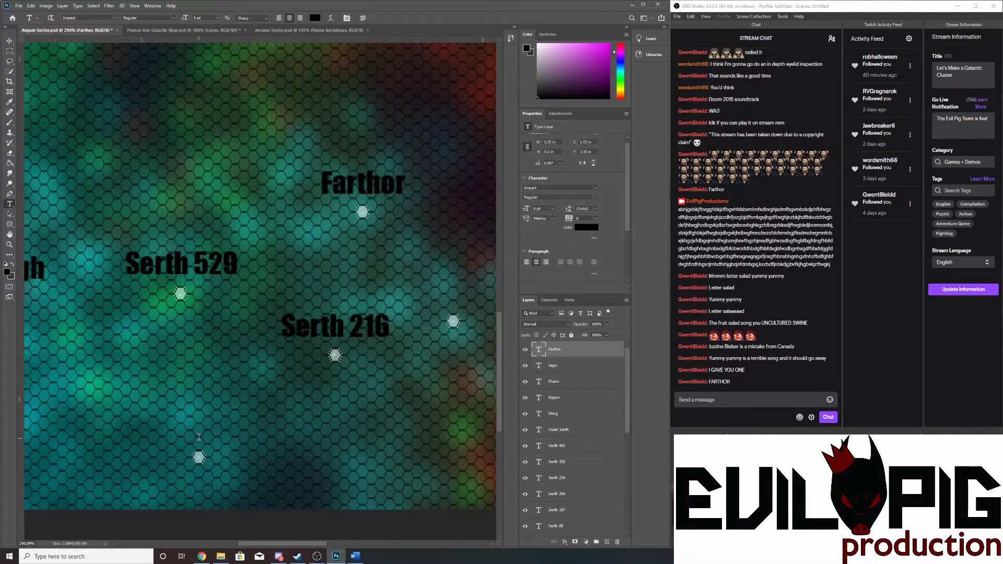
- Add the text label "Jinx Epsilon" just above the unnamed star near the map's northern edge, northwest of Serth 88
scroll(198, 437, "down", 12)
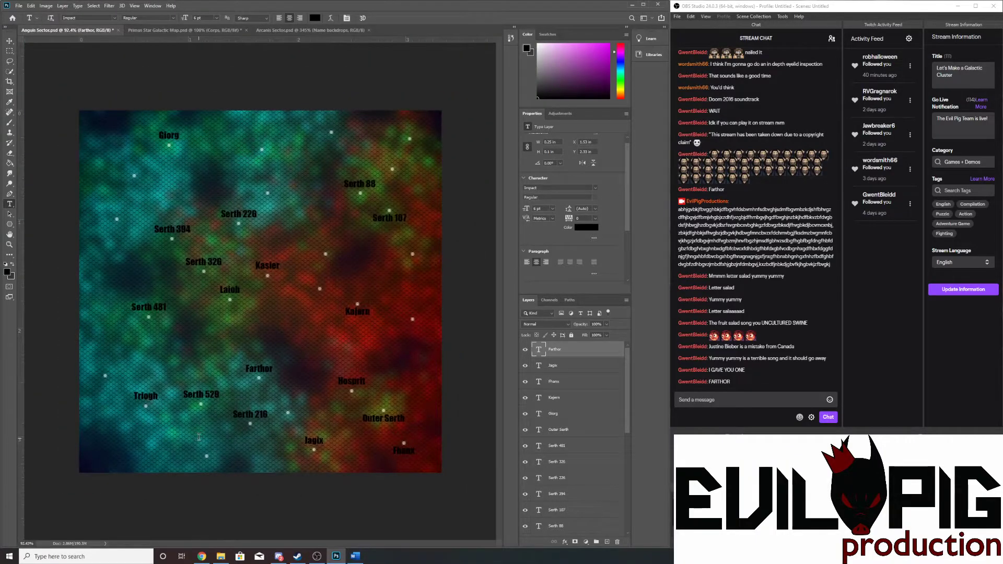
scroll(151, 287, "up", 12)
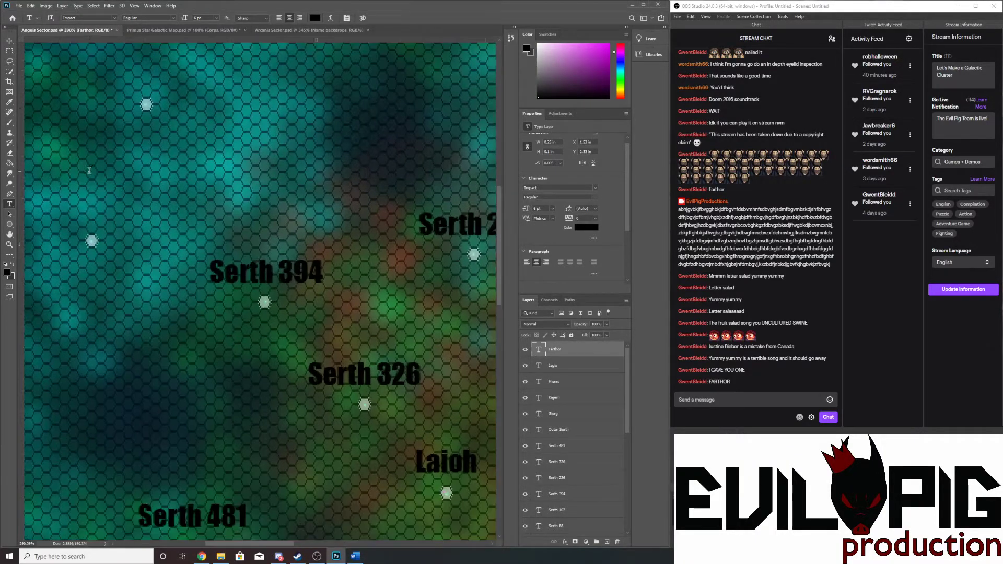
scroll(89, 170, "down", 12)
scroll(375, 87, "up", 5)
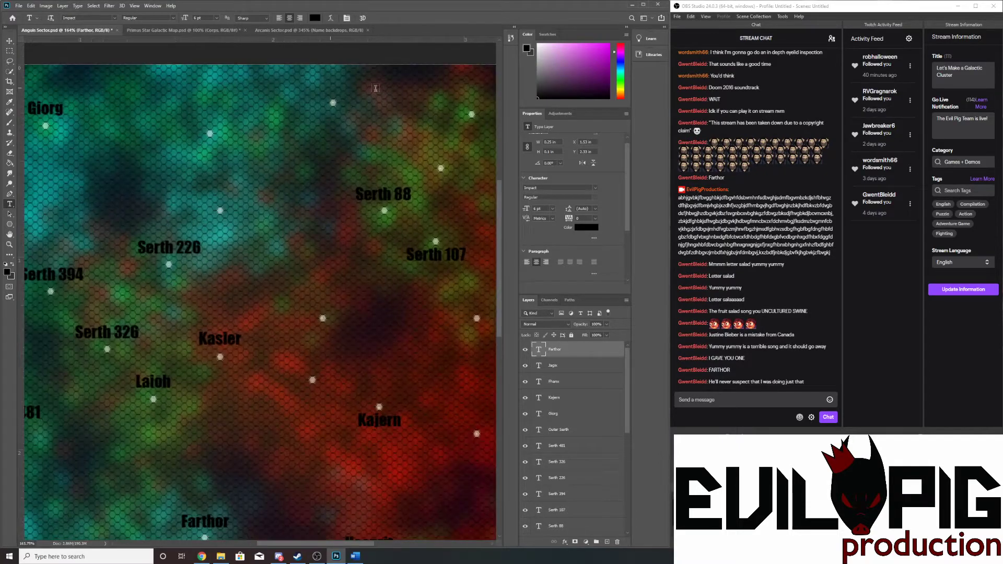
scroll(375, 88, "up", 5)
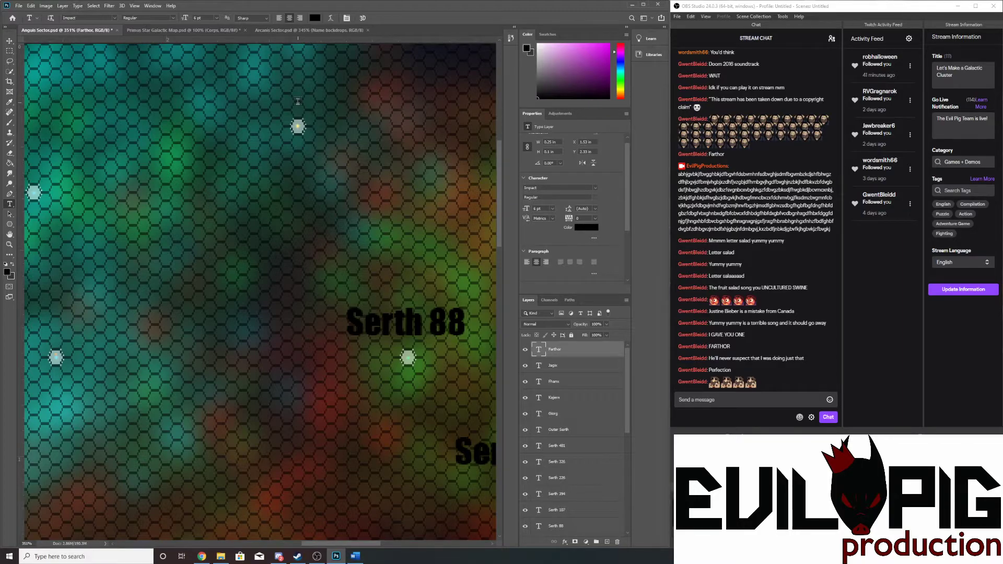
left_click(298, 101)
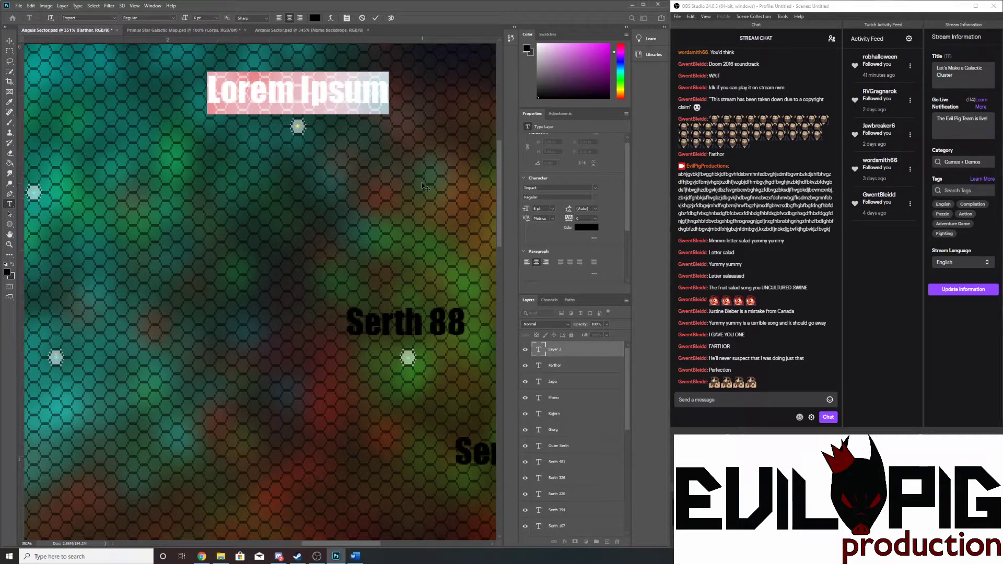
type("Ji")
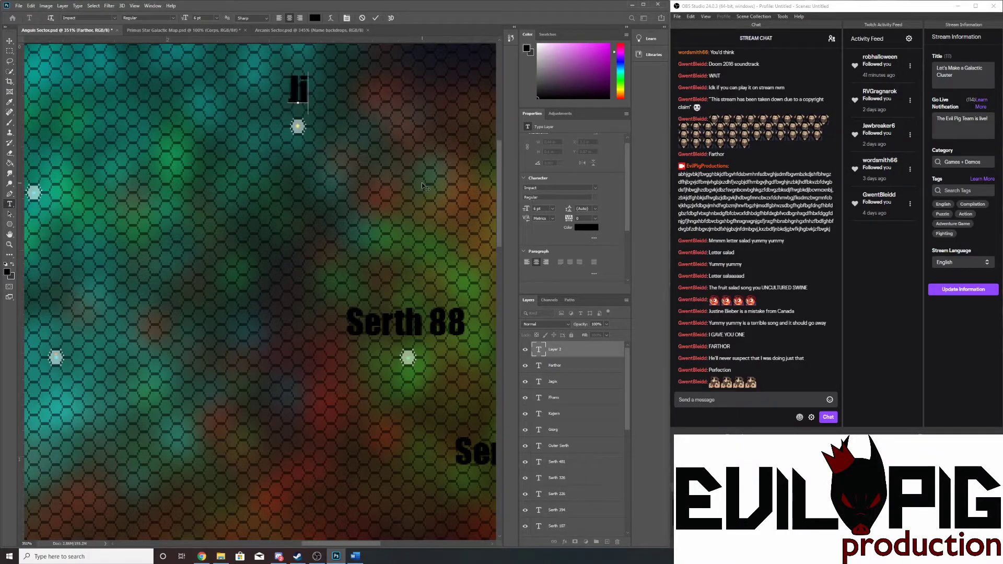
type("nx")
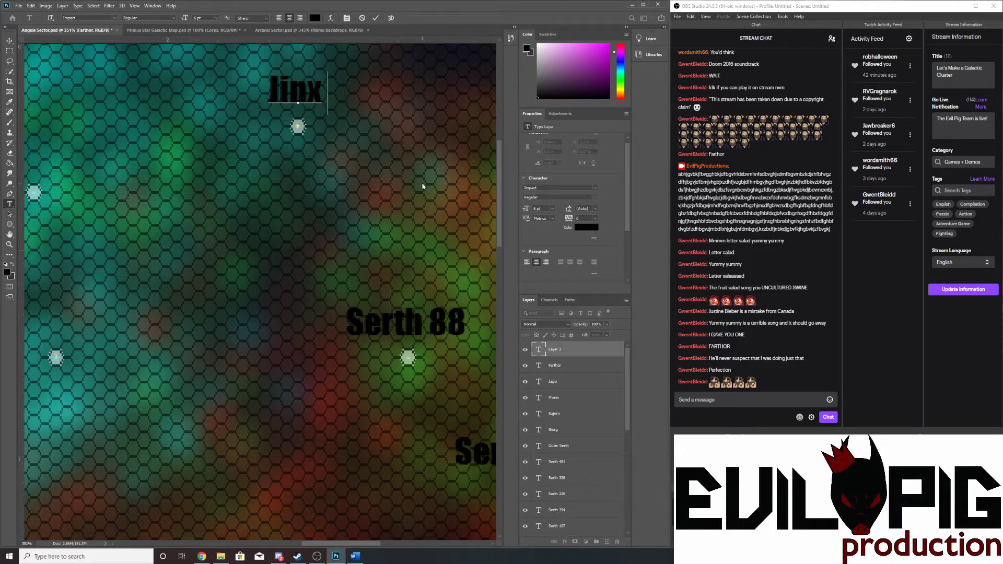
type("Epsilon")
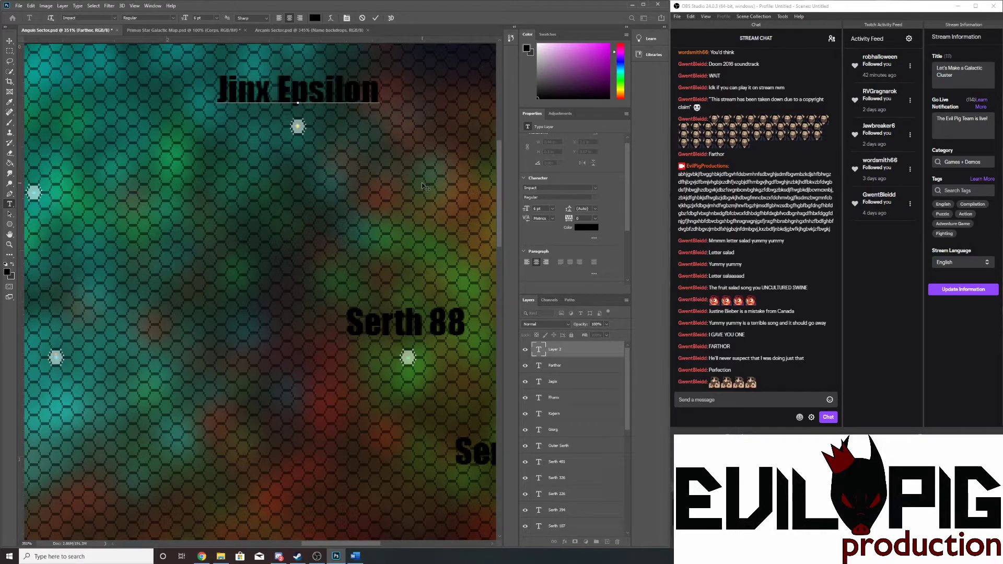
- Commit the Jinx Epsilon label and add the text label "Oggreged" just above the unnamed star northeast of Kasier
scroll(343, 198, "down", 6)
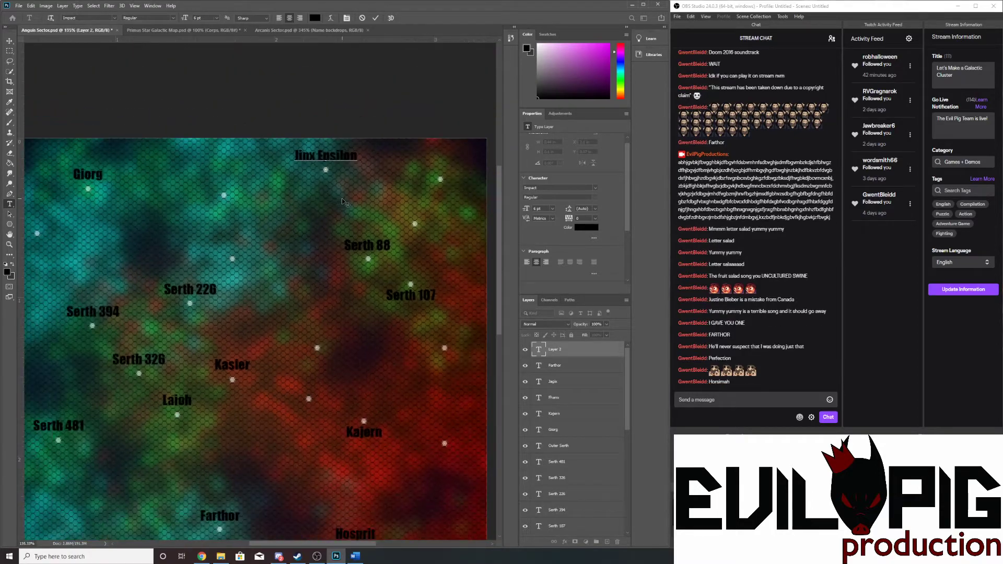
scroll(341, 198, "up", 1)
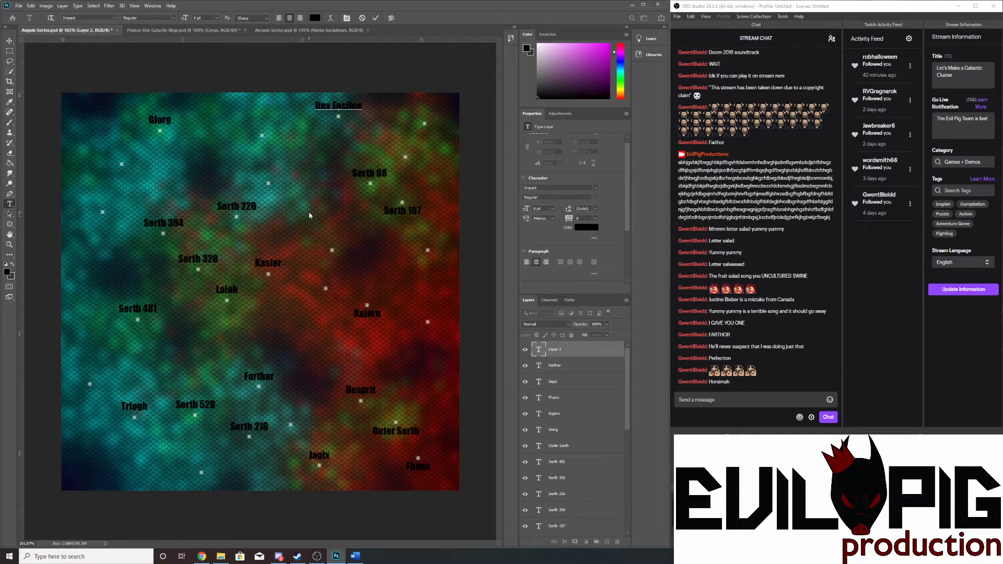
scroll(308, 217, "down", 1)
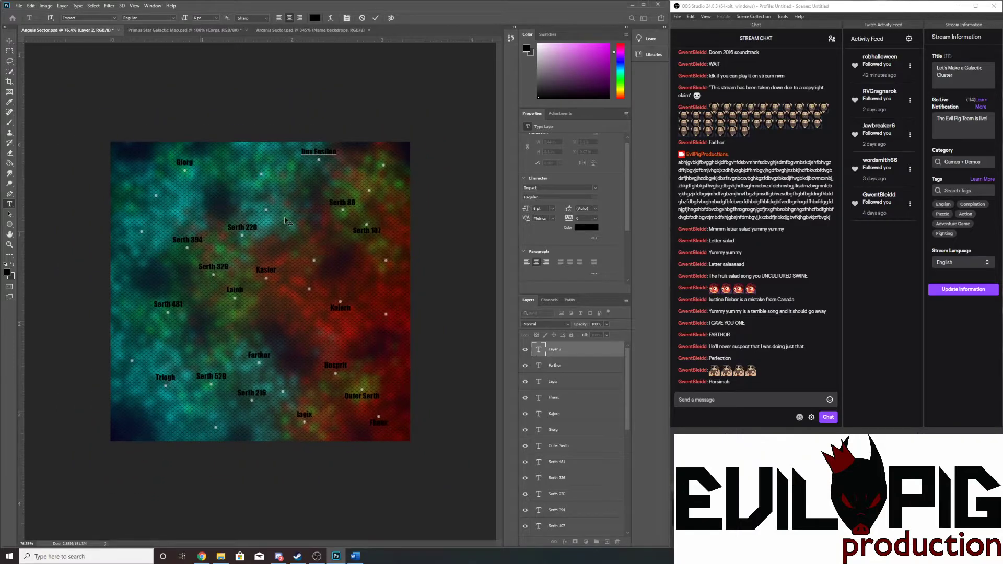
scroll(270, 175, "up", 2)
scroll(269, 176, "up", 5)
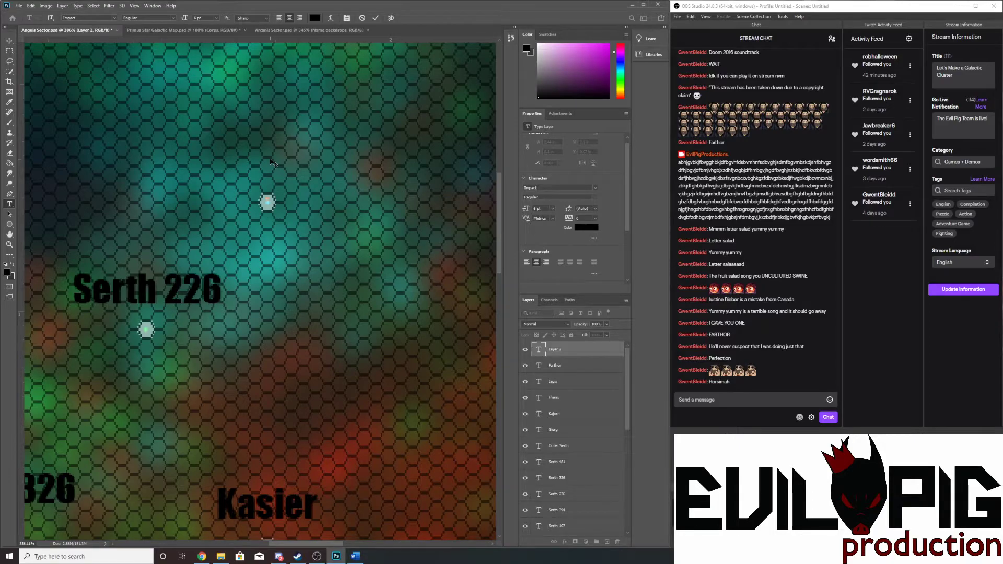
scroll(271, 162, "down", 1)
scroll(259, 170, "up", 3)
scroll(265, 173, "down", 2)
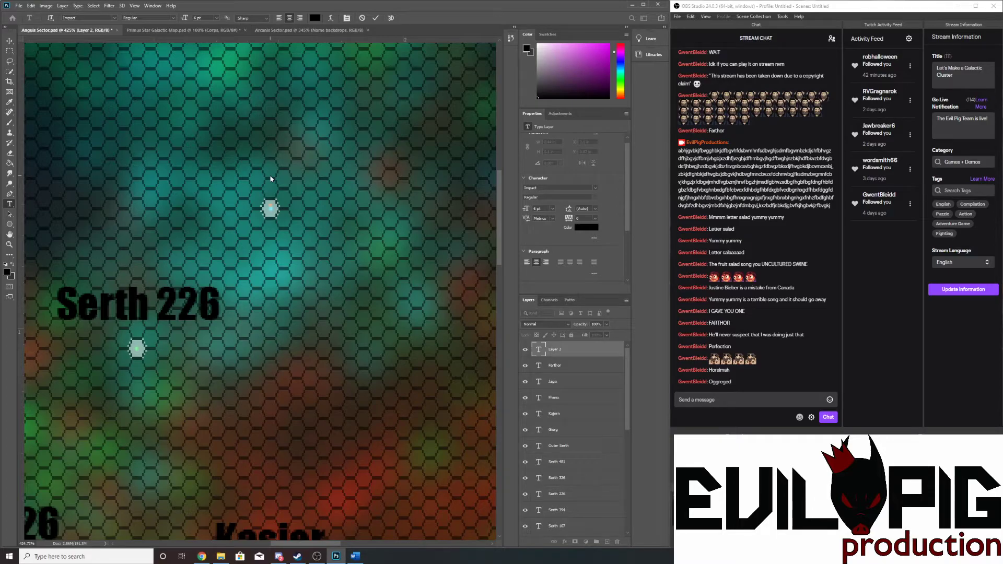
scroll(270, 179, "down", 15)
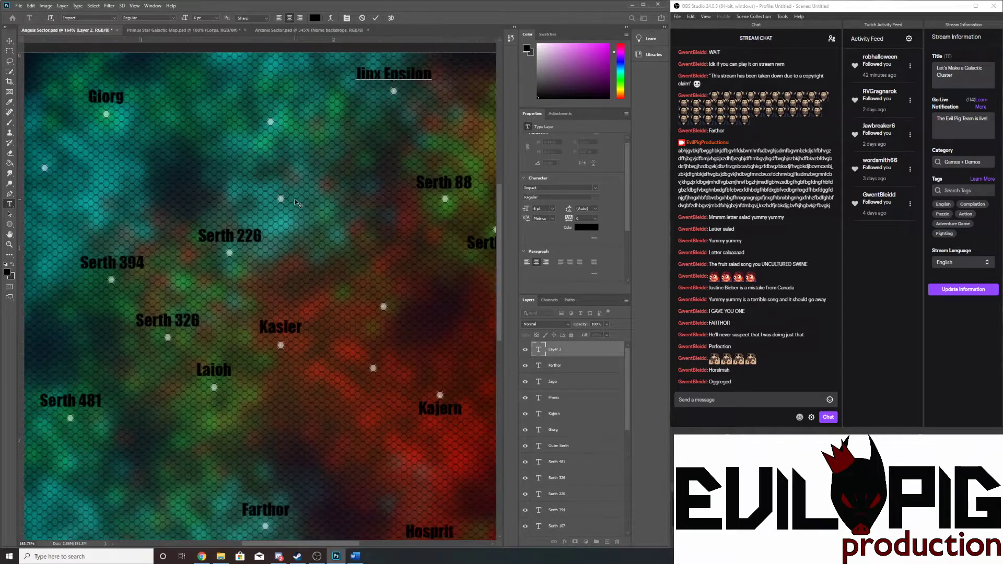
scroll(327, 235, "up", 14)
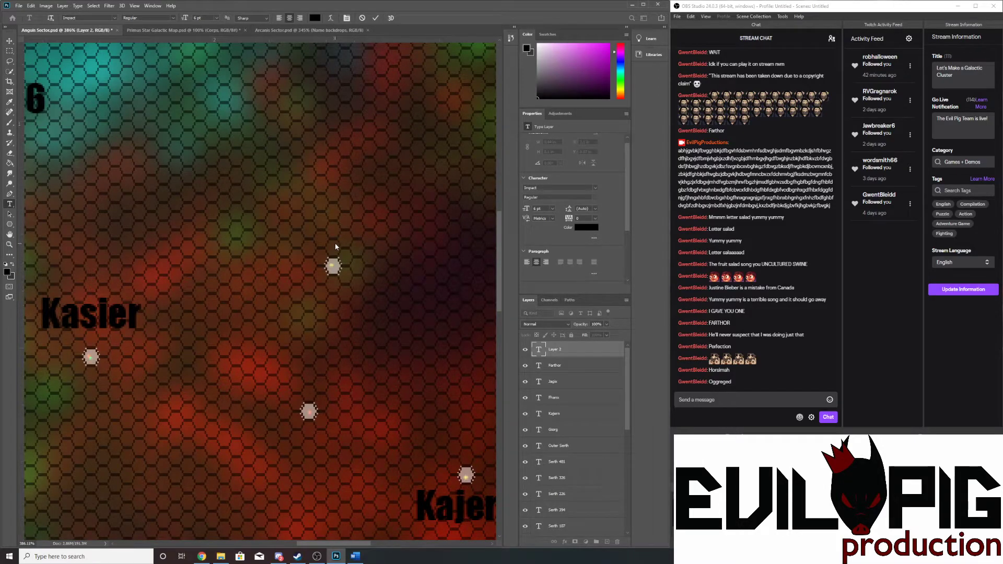
left_click(334, 242)
left_click(333, 239)
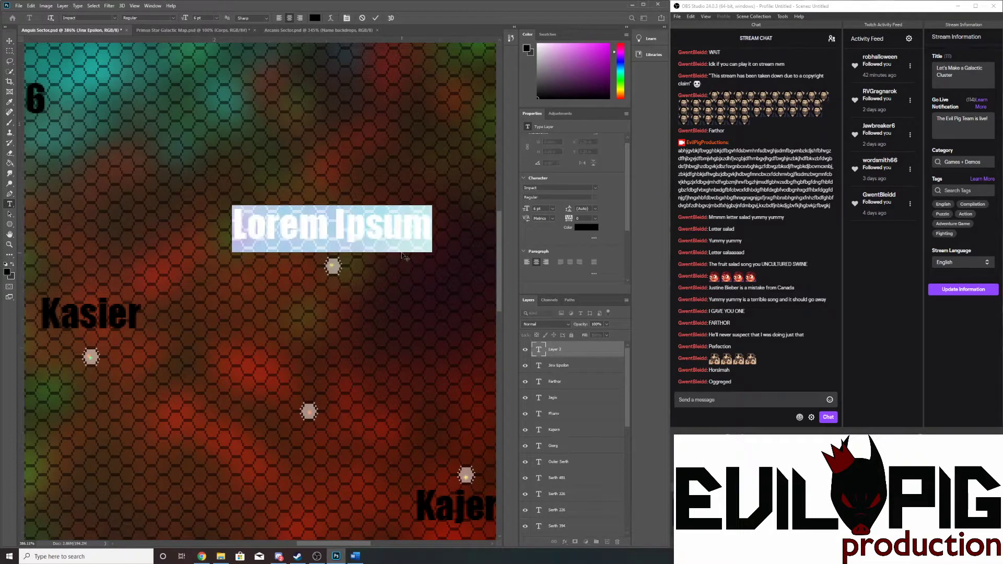
type("O")
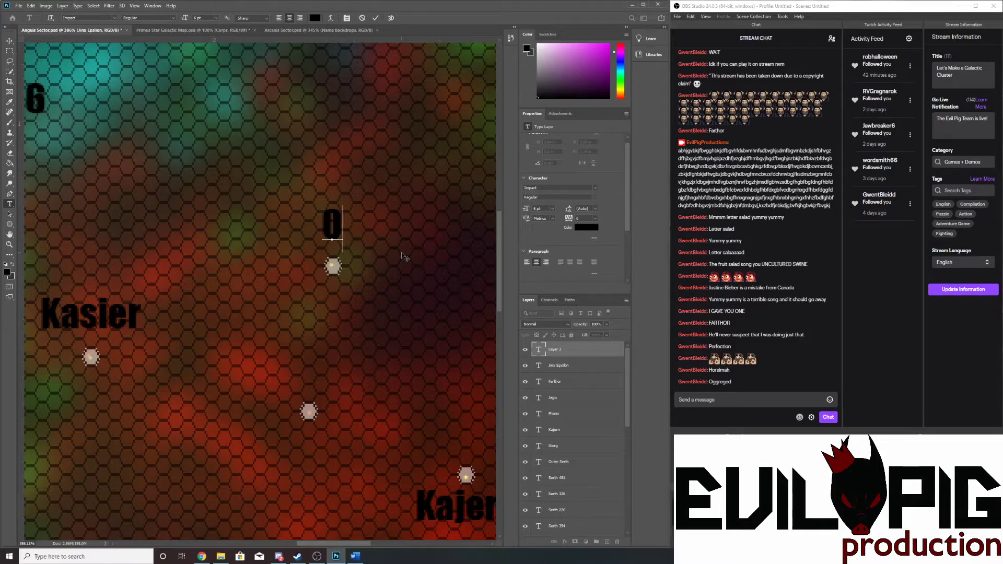
type("ggreged")
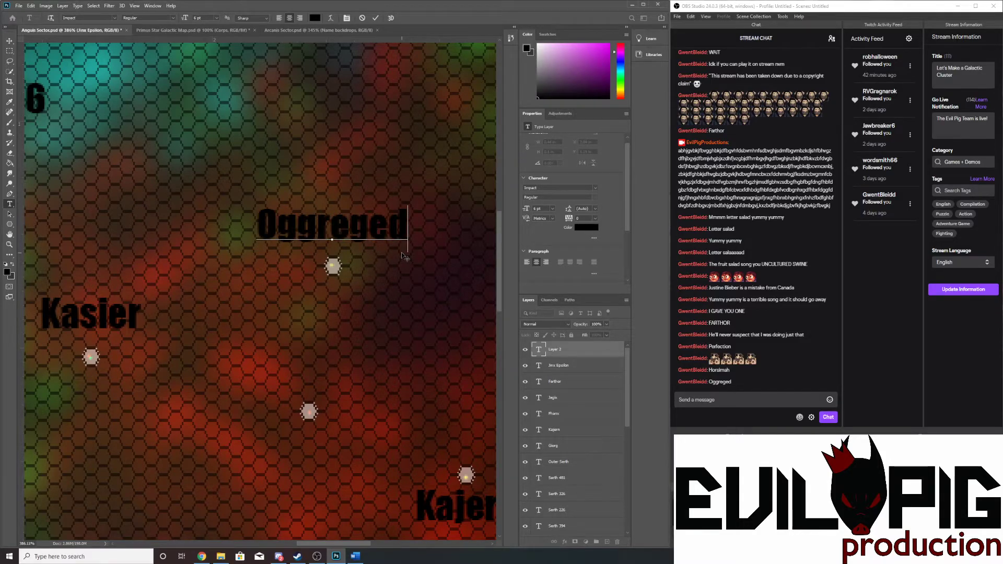
- Commit the Oggreged label and add the text label "Faltips" just below the unnamed star east of Kajern
scroll(375, 264, "down", 5)
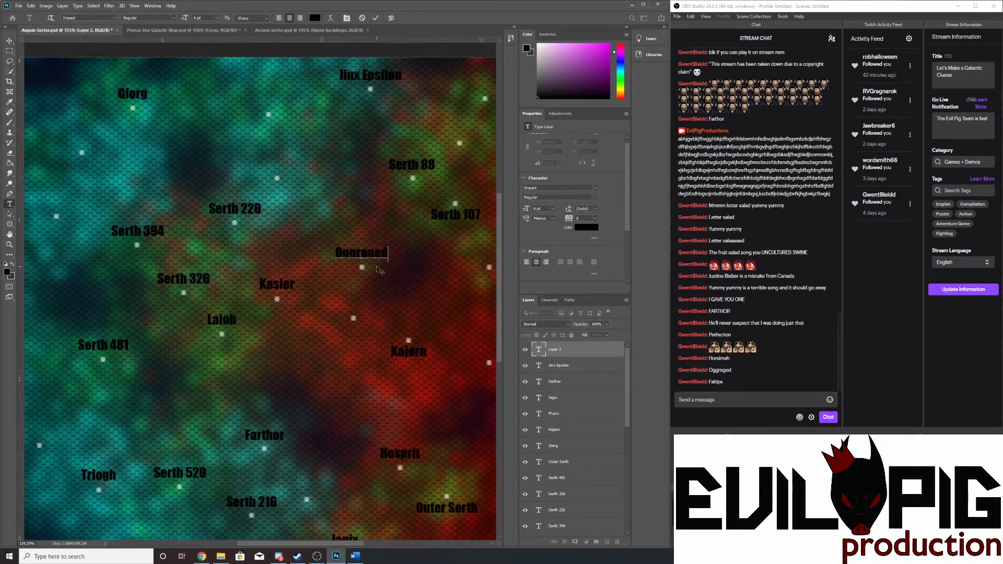
scroll(379, 271, "down", 1)
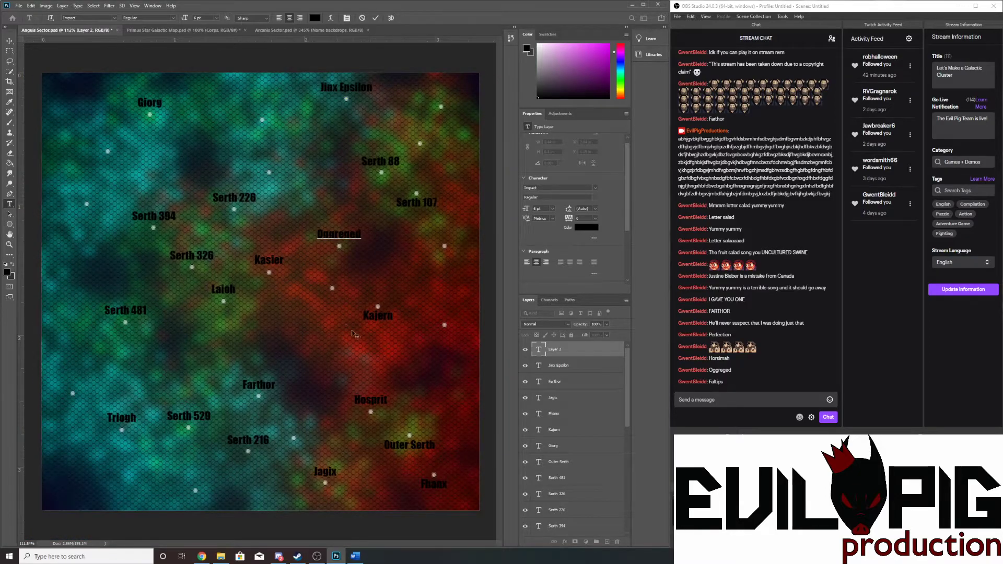
scroll(434, 331, "up", 3)
scroll(444, 336, "up", 3)
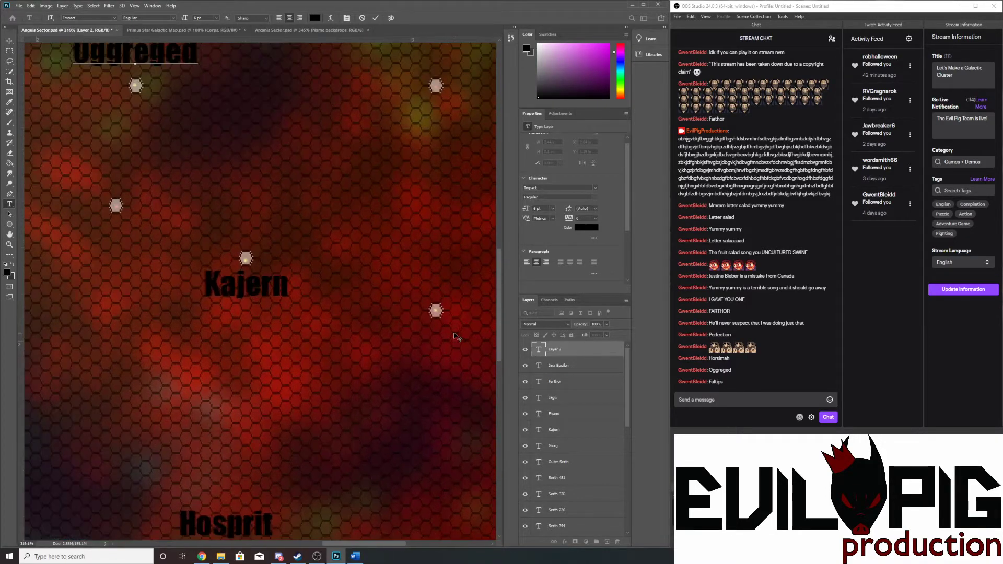
key("ctrl+Return")
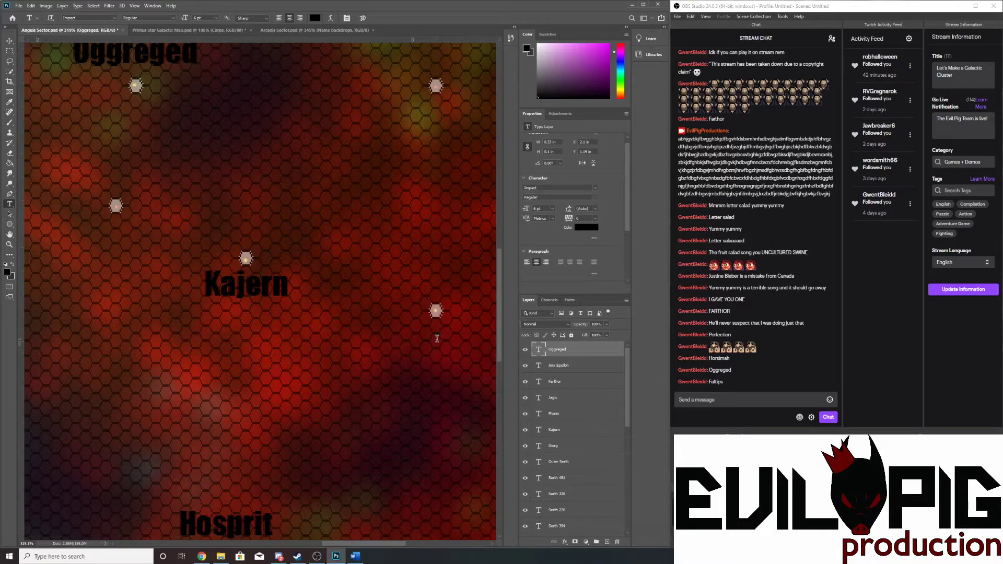
left_click(437, 346)
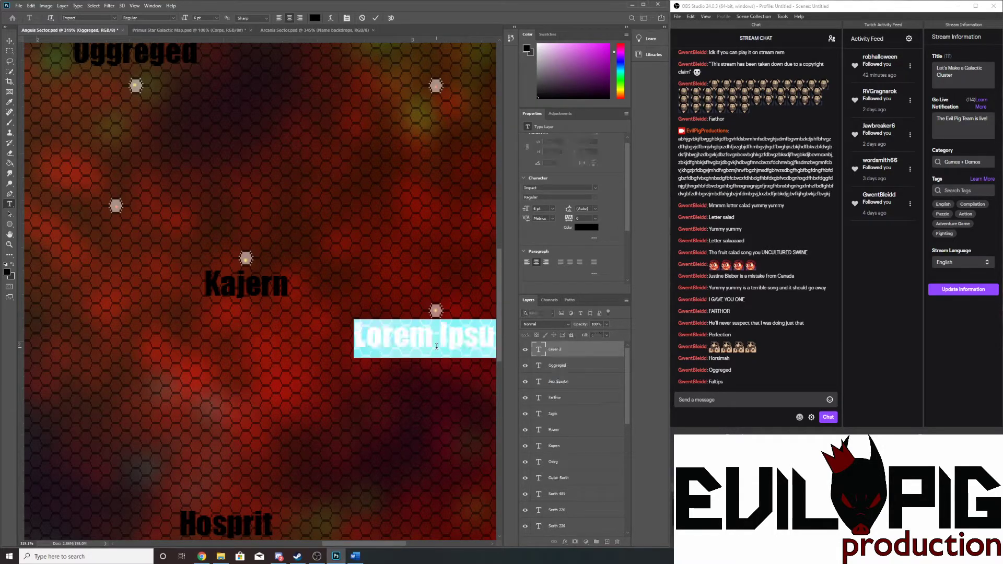
type("Faltips")
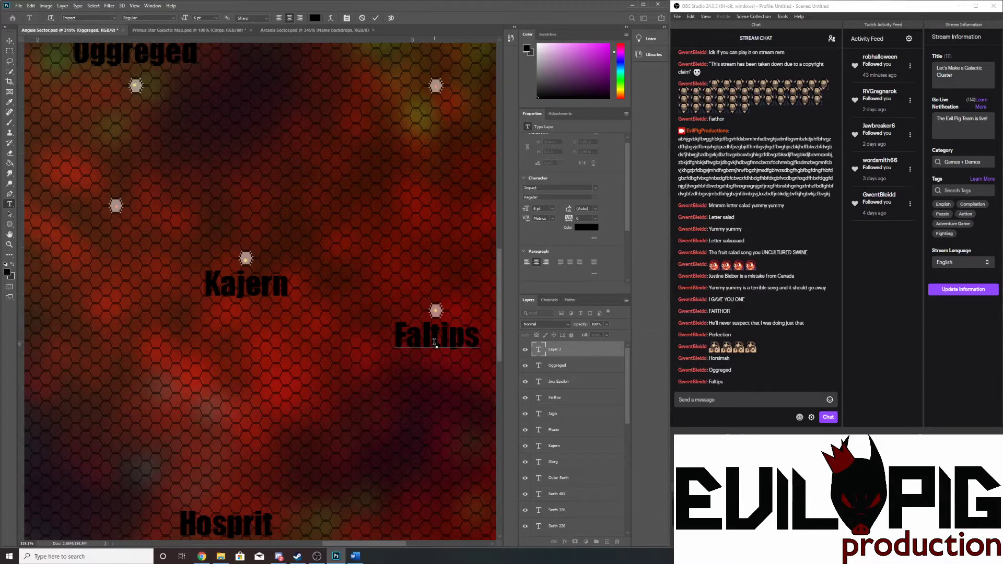
- Commit the Faltips label and add the text label "Horsimah" just above the unnamed star south of Oggreged
scroll(436, 346, "down", 5)
scroll(383, 325, "up", 1)
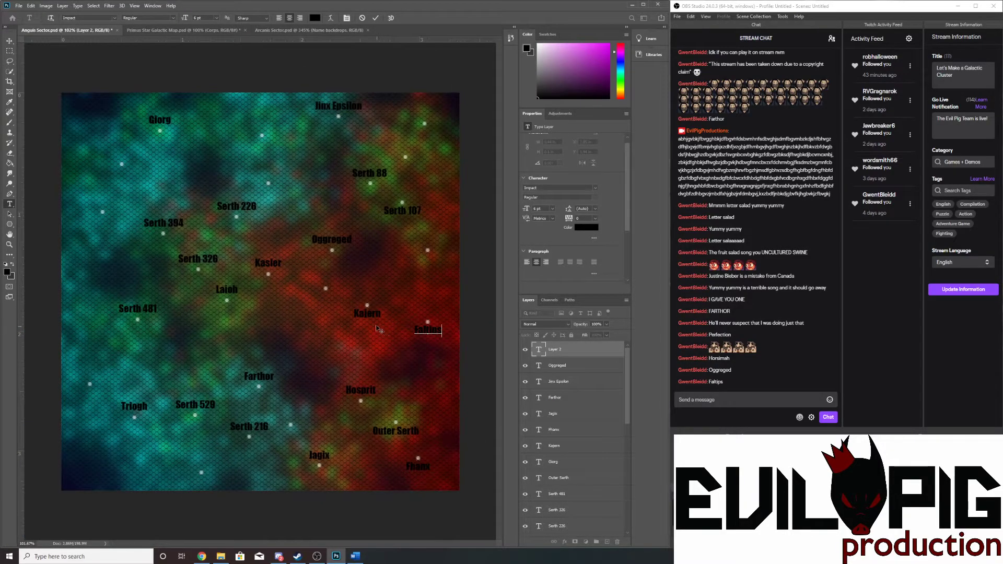
scroll(436, 229, "up", 2)
scroll(259, 328, "up", 3)
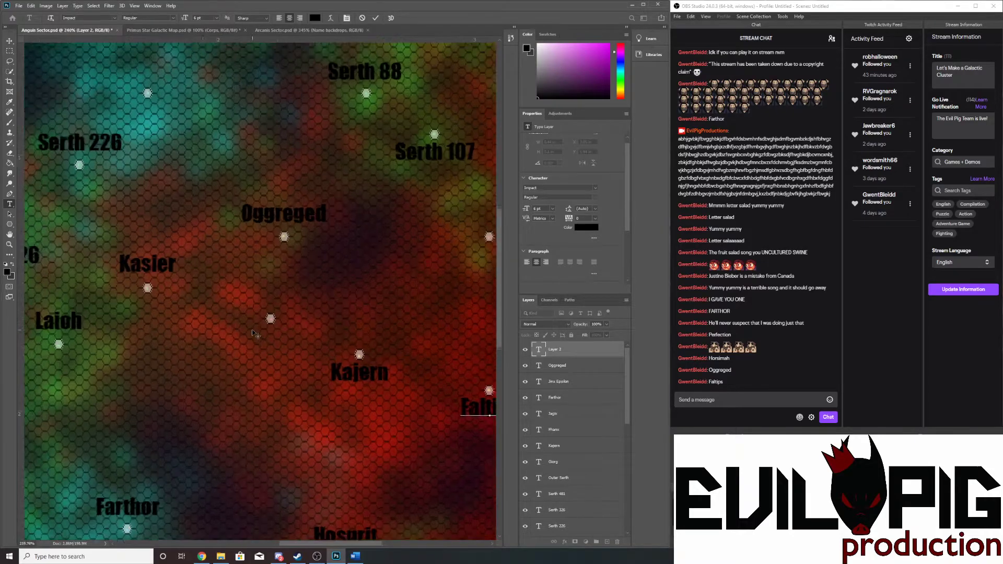
left_click(274, 288)
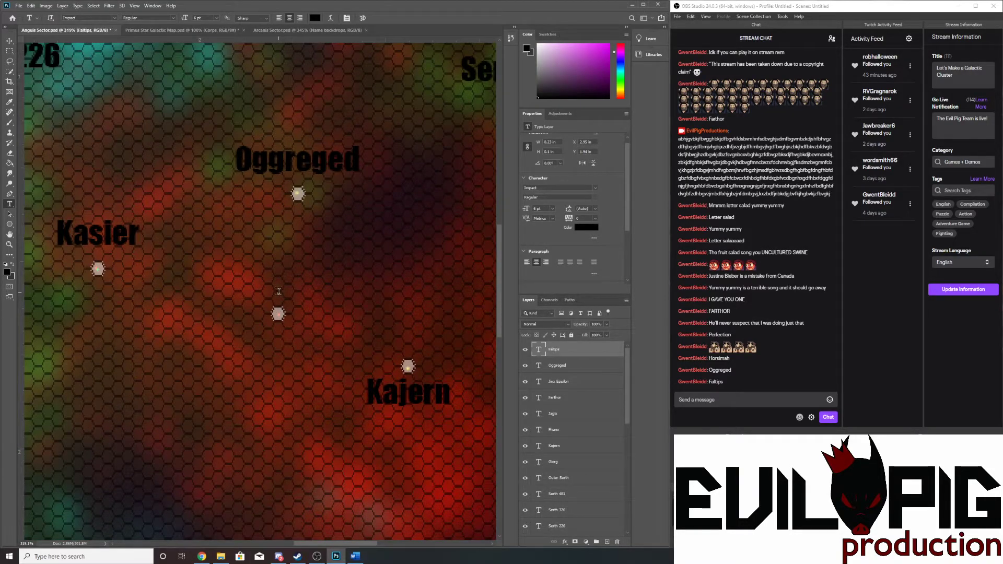
left_click(278, 290)
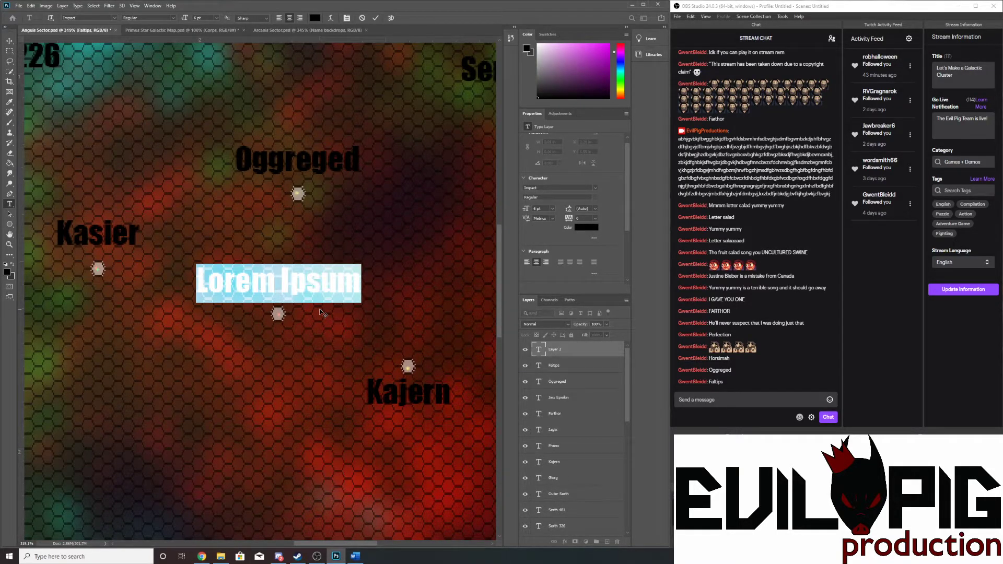
type("Horsi")
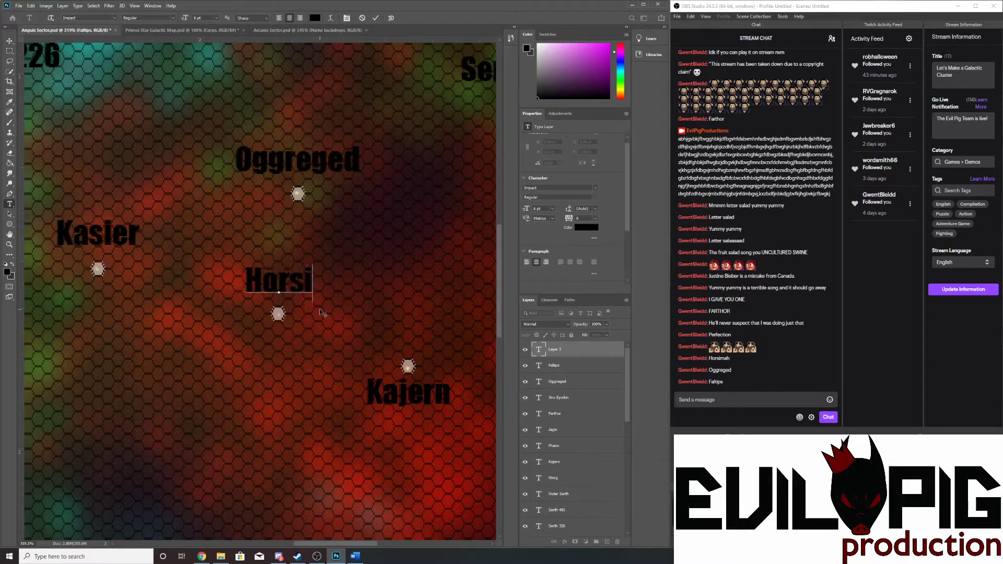
type("mah")
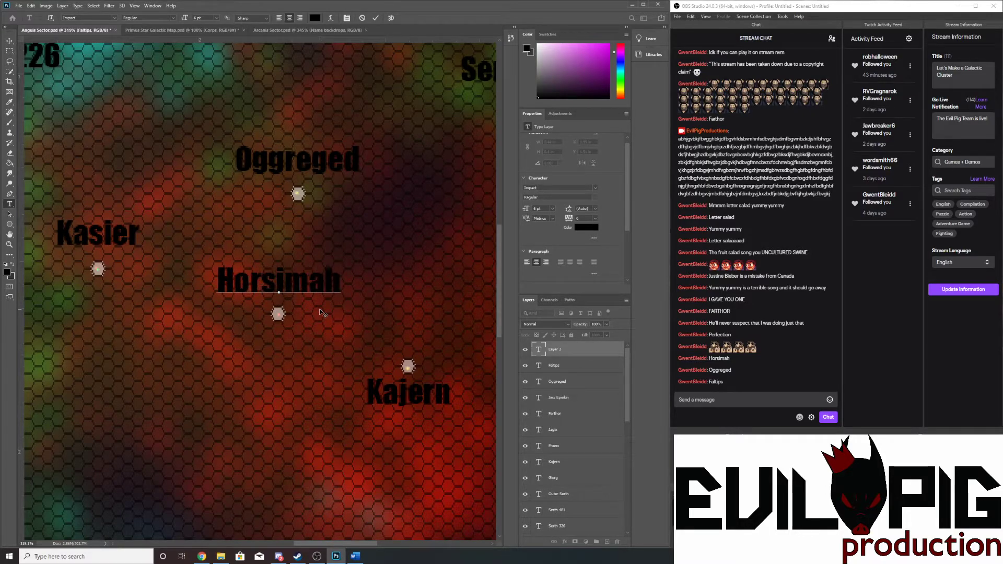
- Look over the map for remaining unnamed stars, examining the area south of Serth 107 near the eastern edge
scroll(313, 320, "down", 5)
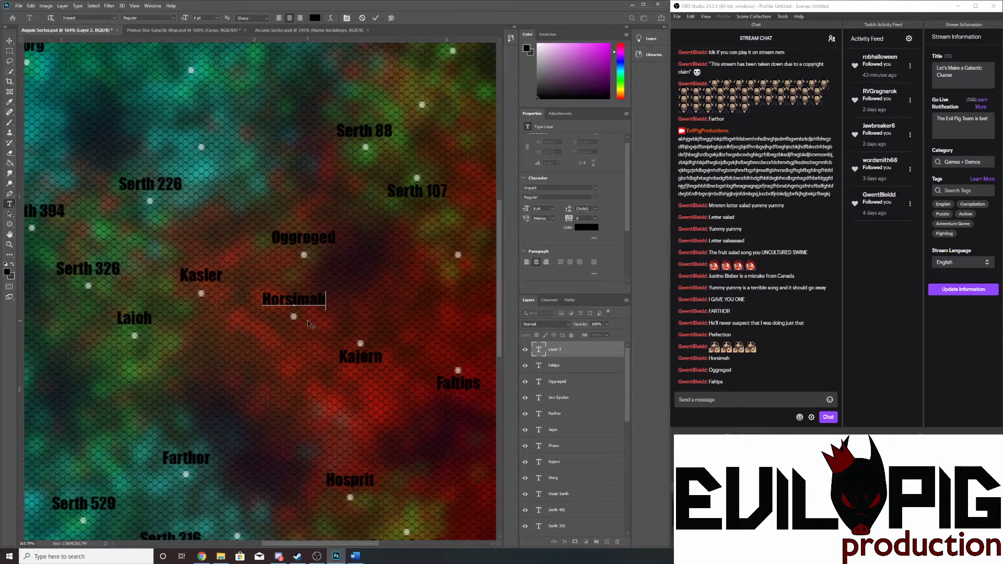
scroll(307, 321, "down", 3)
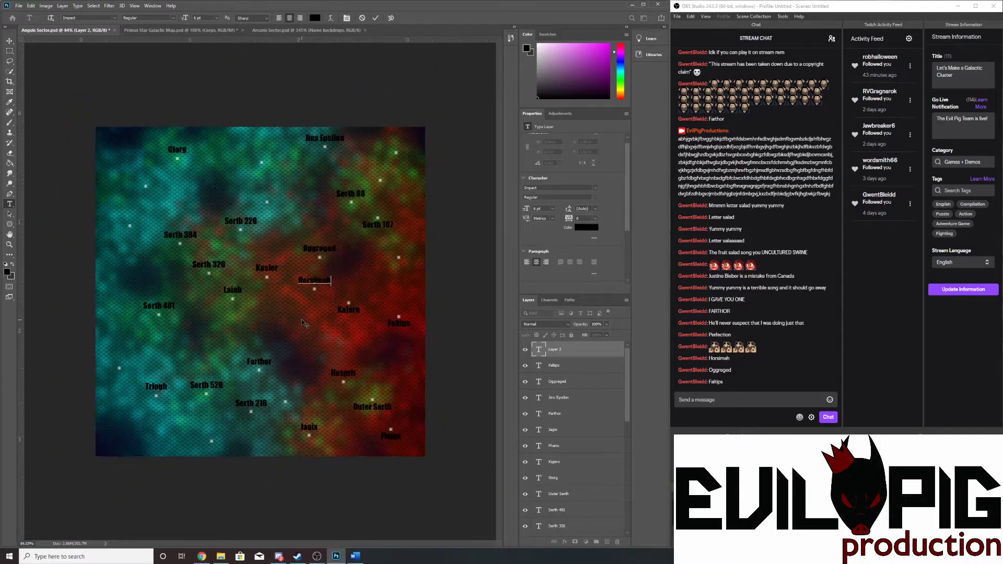
scroll(302, 319, "down", 1)
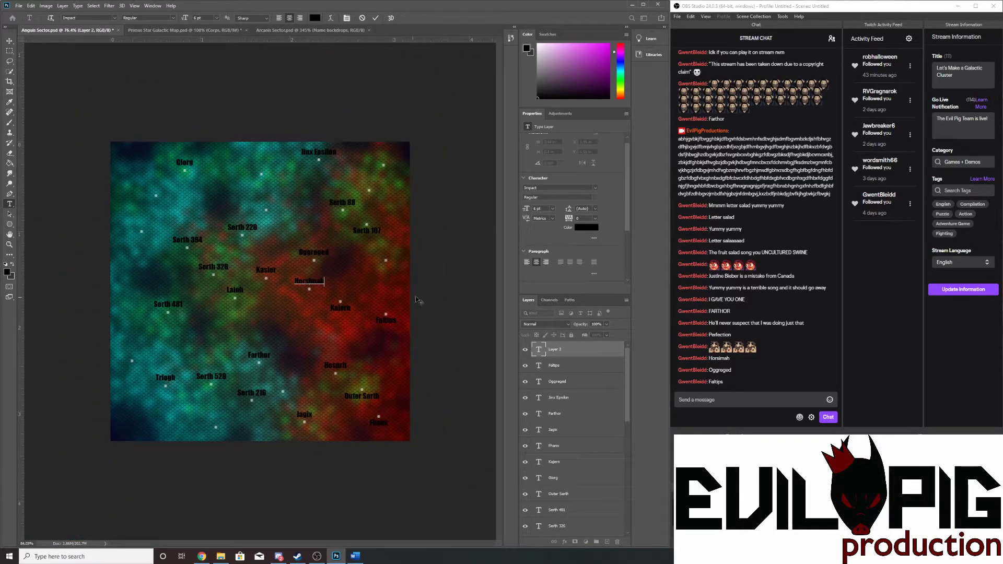
scroll(316, 280, "up", 4)
scroll(467, 254, "up", 6)
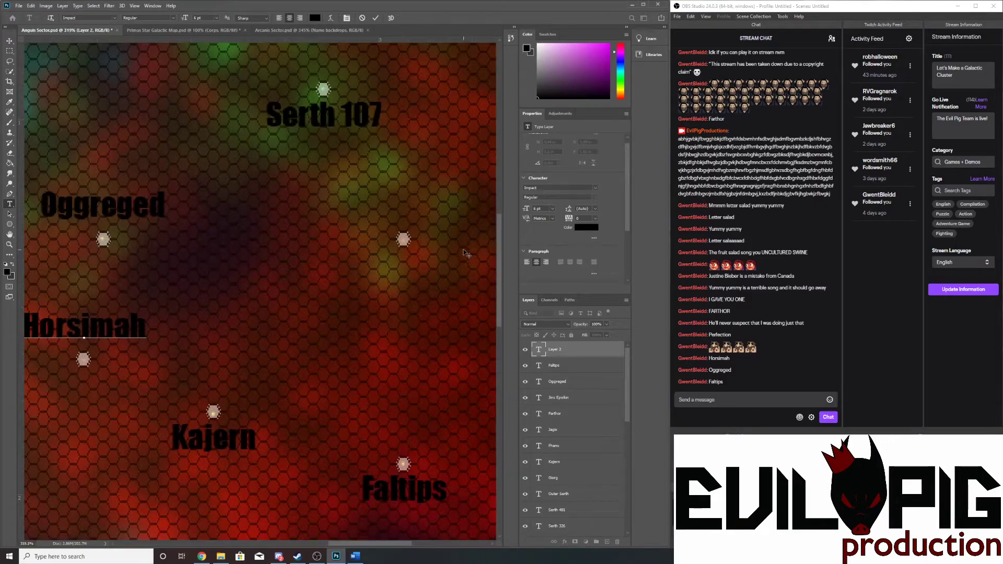
scroll(443, 260, "down", 7)
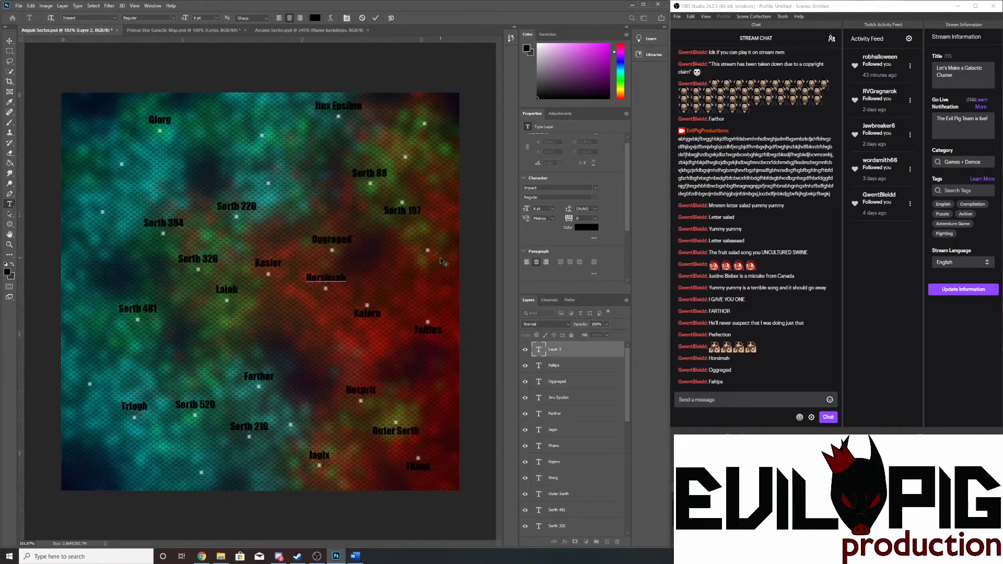
scroll(443, 260, "up", 4)
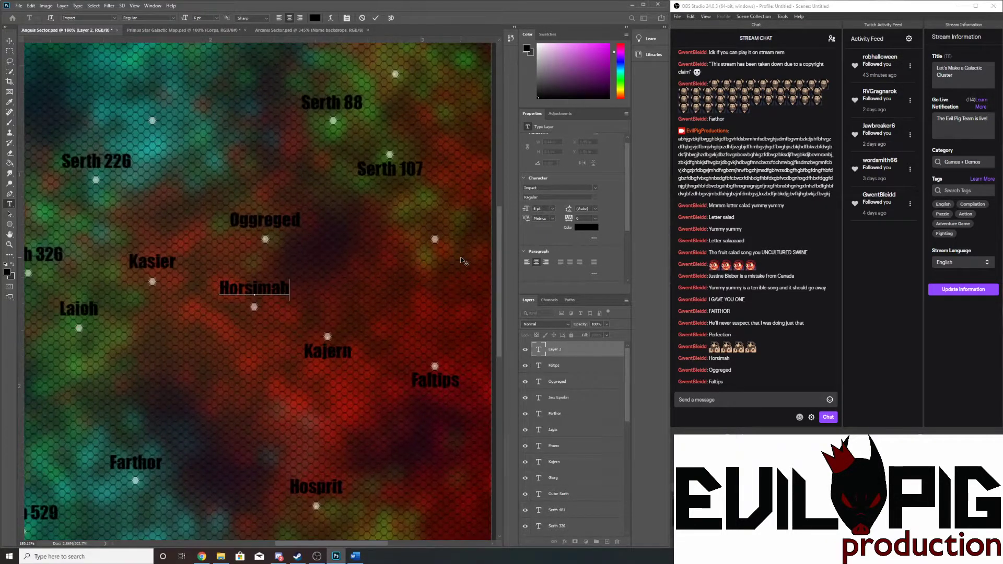
scroll(462, 261, "up", 1)
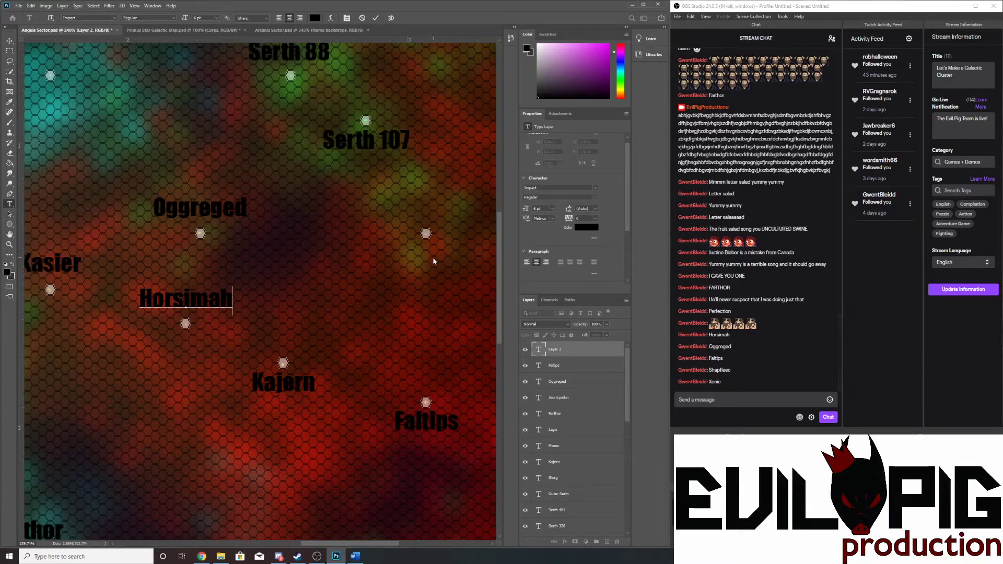
scroll(426, 257, "down", 5)
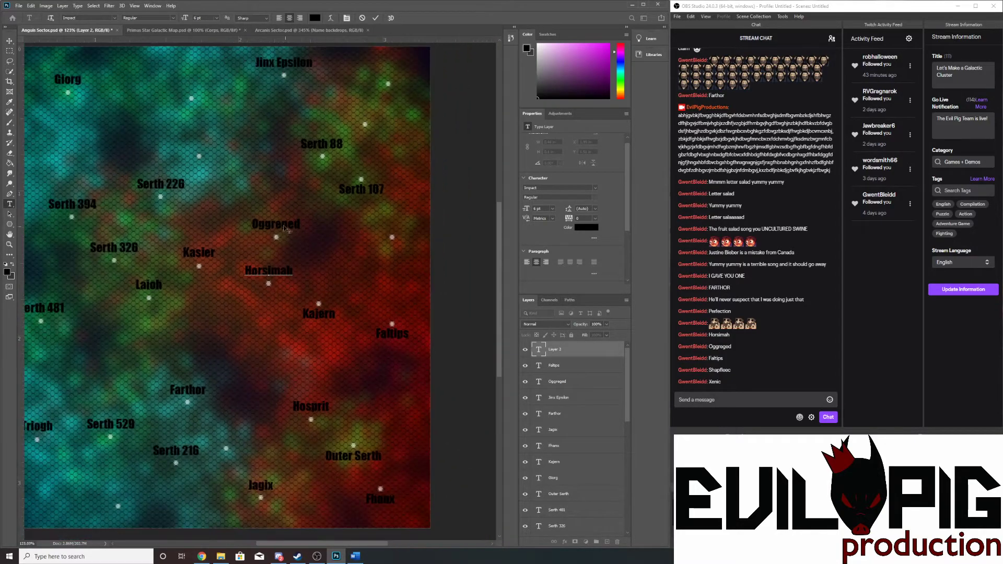
- Commit the Horsimah label and add the text label "Xenic" just above the unnamed star northeast of Serth 226
scroll(183, 134, "up", 8)
scroll(201, 144, "up", 3)
key("ctrl+Return")
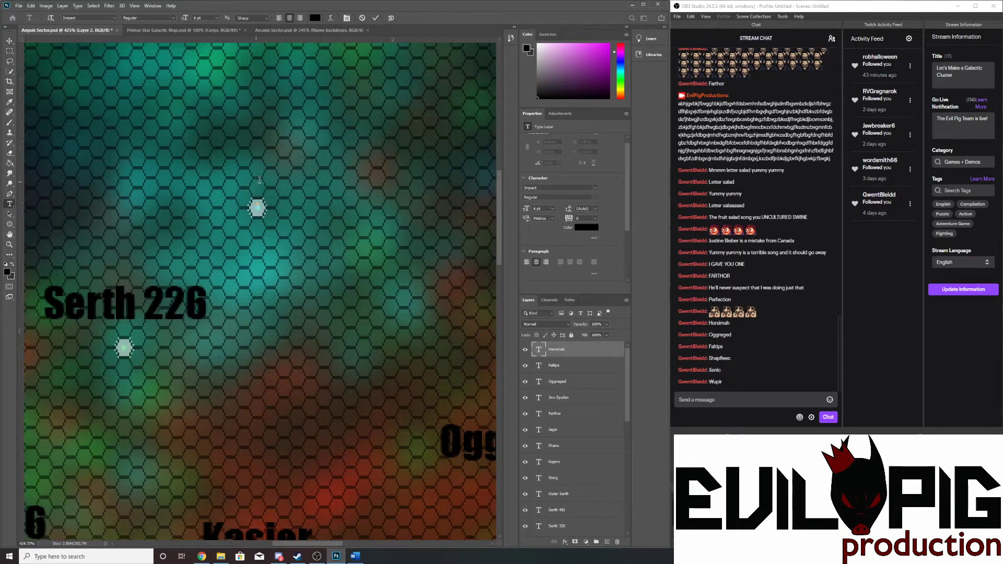
left_click(258, 178)
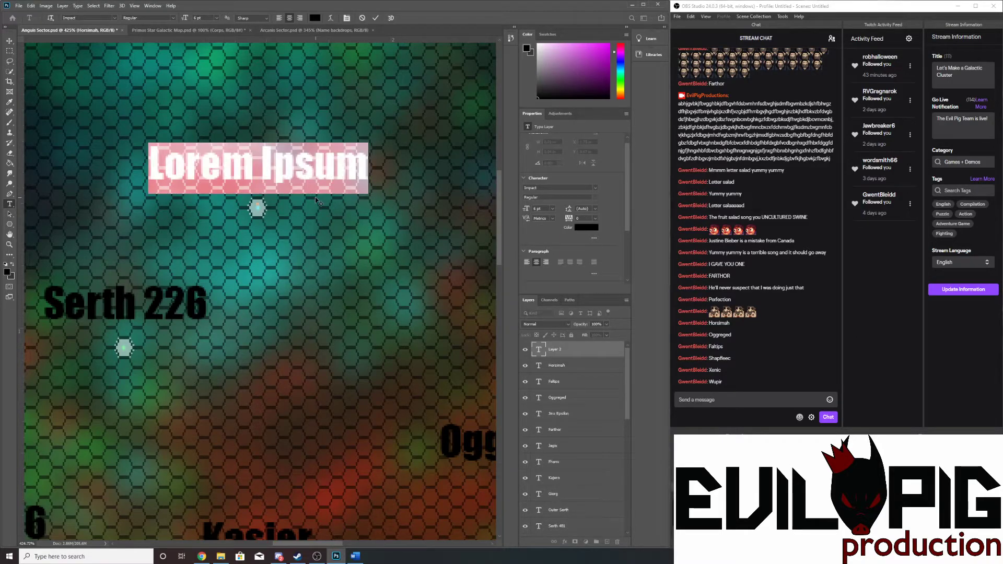
type("Xenic")
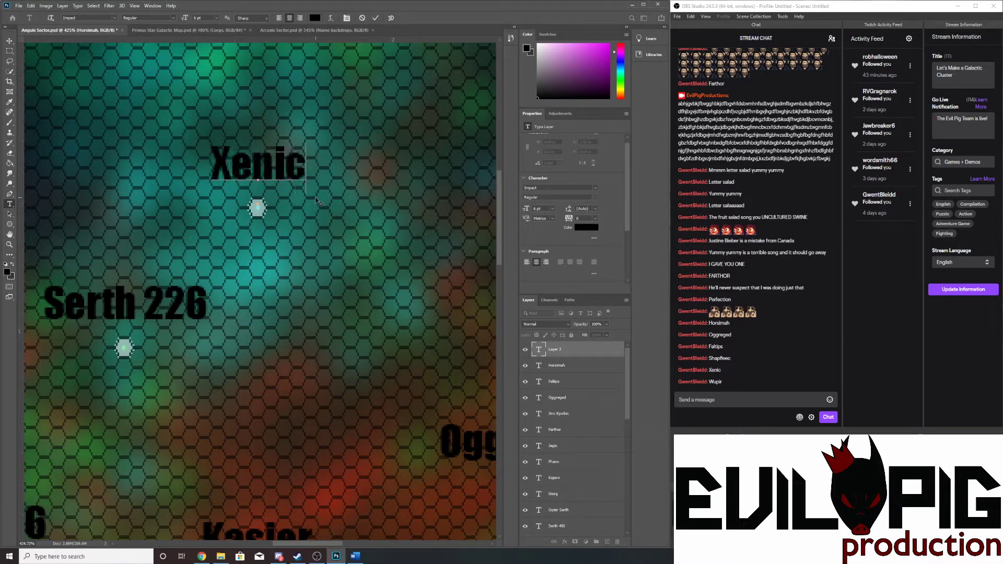
- Commit the Xenic label and add the text label "Wupir 44" just above the unnamed star north of Xenic
scroll(264, 182, "down", 5)
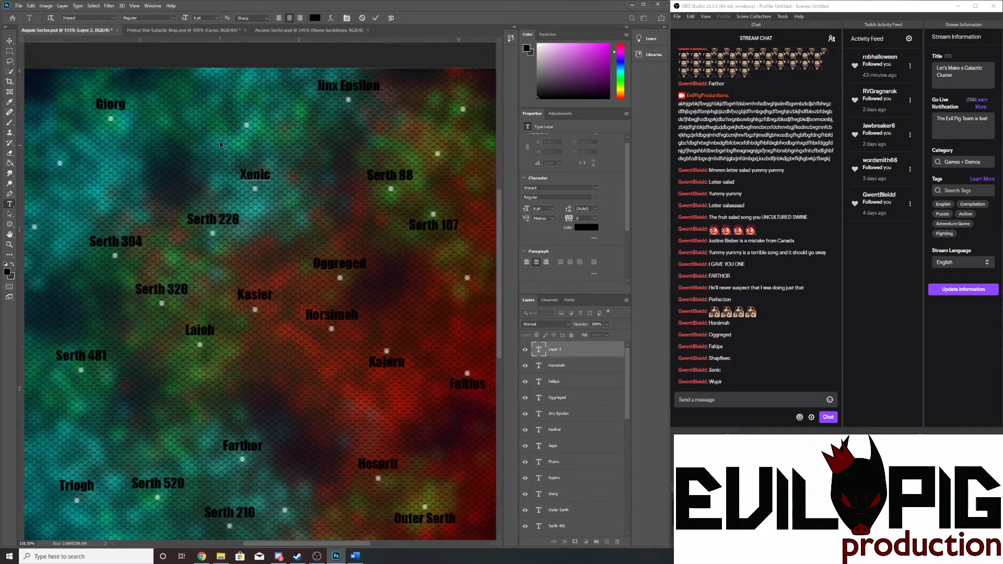
scroll(219, 142, "up", 6)
left_click(257, 125)
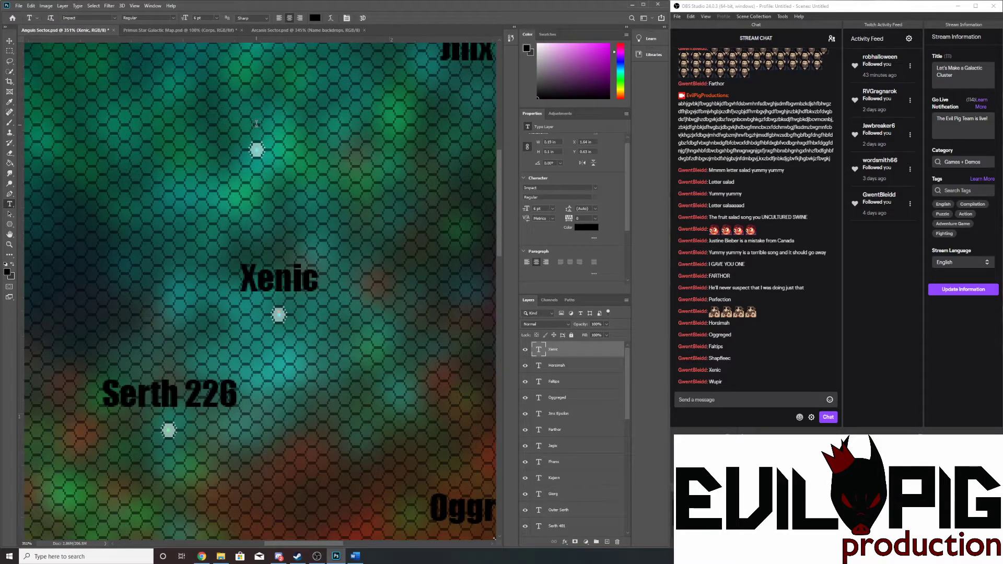
left_click(257, 125)
type("Wupir")
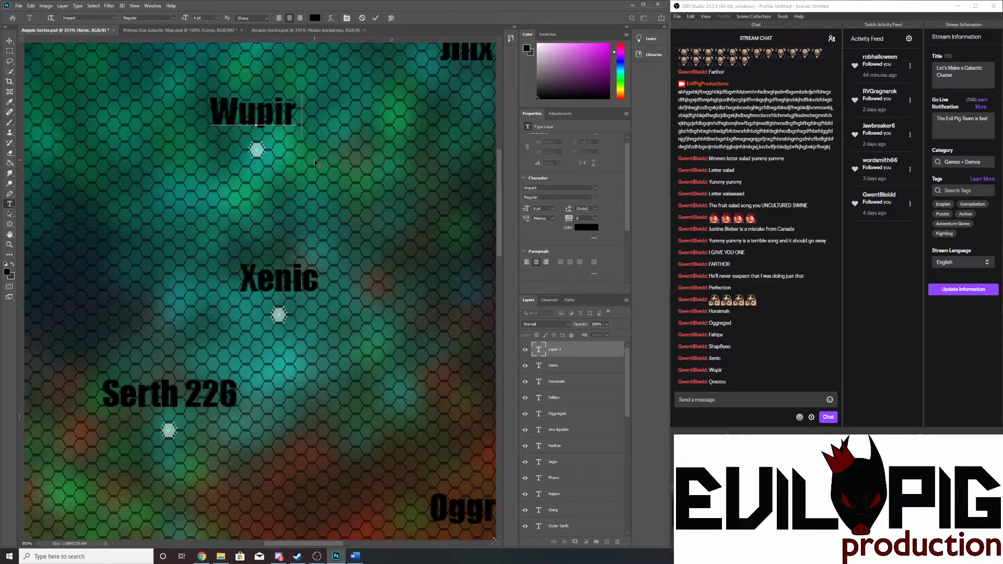
type("44")
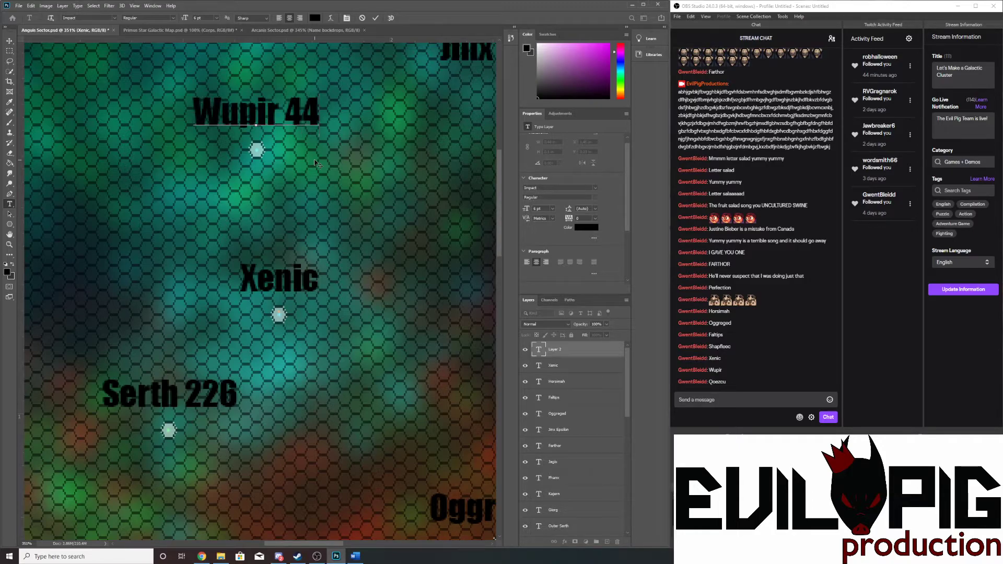
- Commit the Wupir 44 label and add the text label "Wupir 76" just above the unnamed star west of Serth 394
key("ctrl+0")
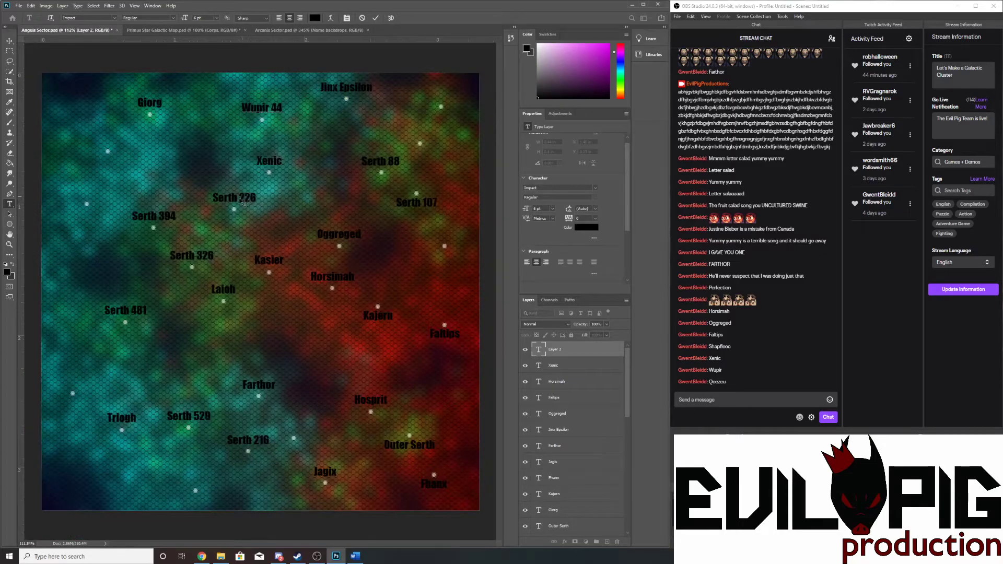
scroll(77, 198, "up", 3)
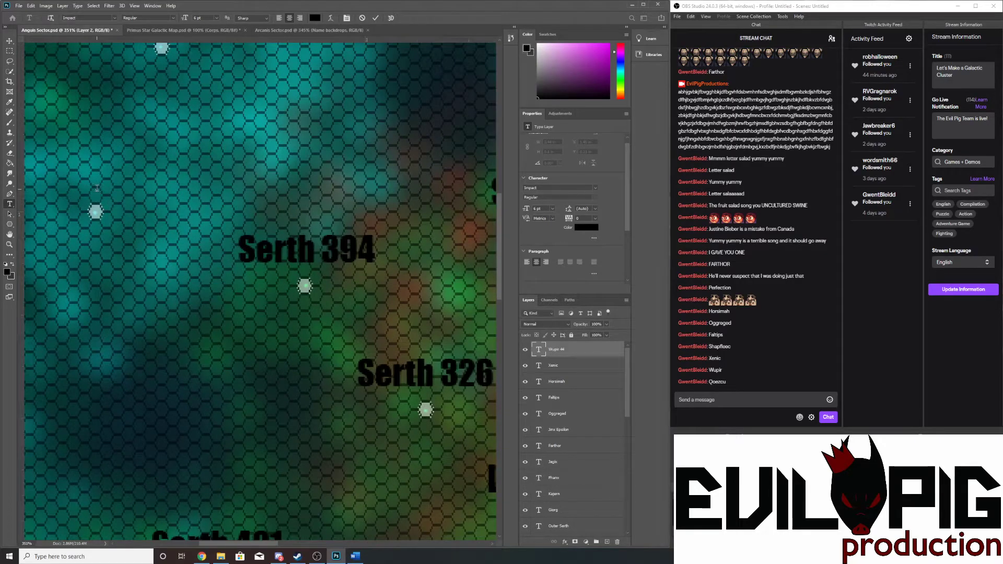
key("ctrl+Return")
left_click(96, 187)
type("W")
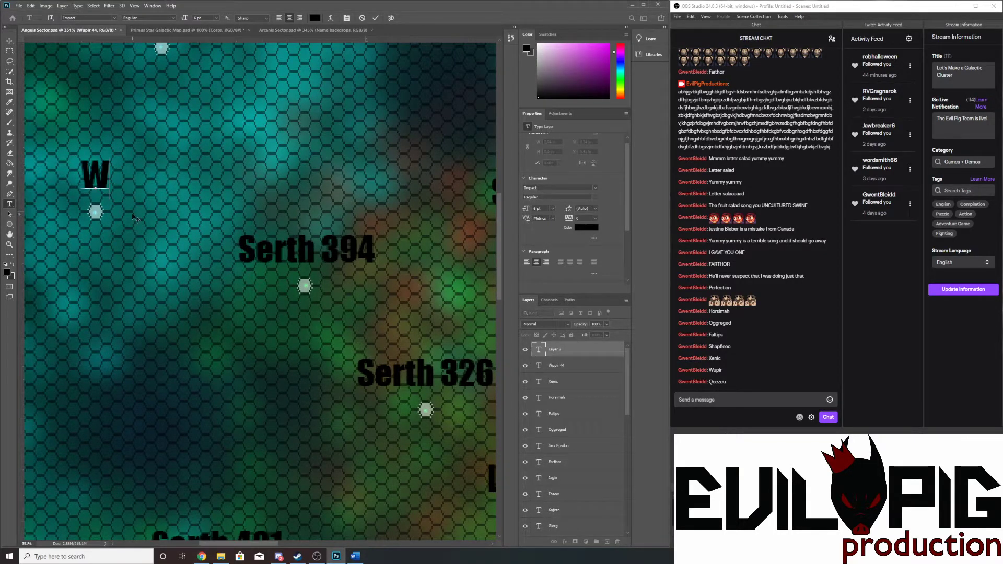
type("upir")
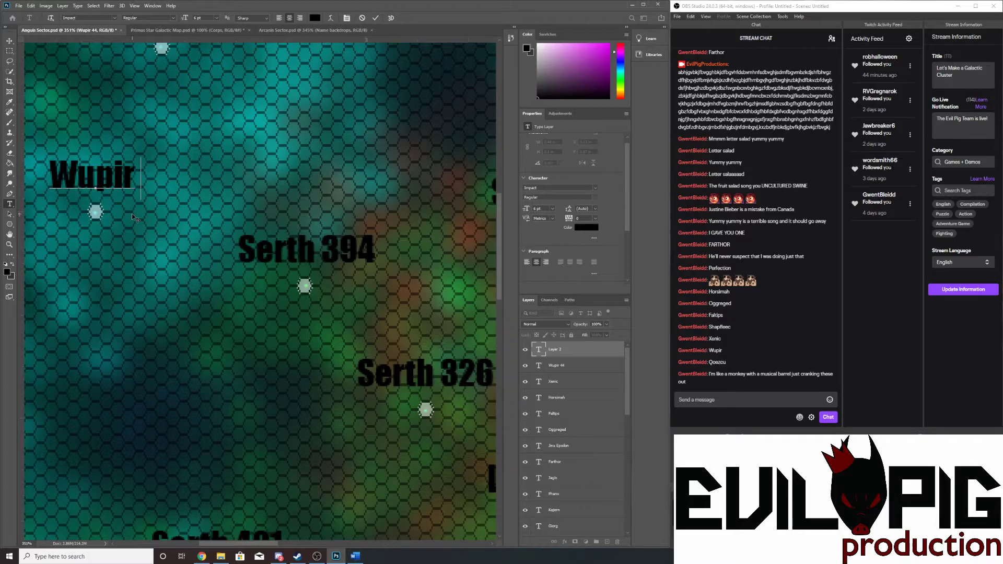
type("76")
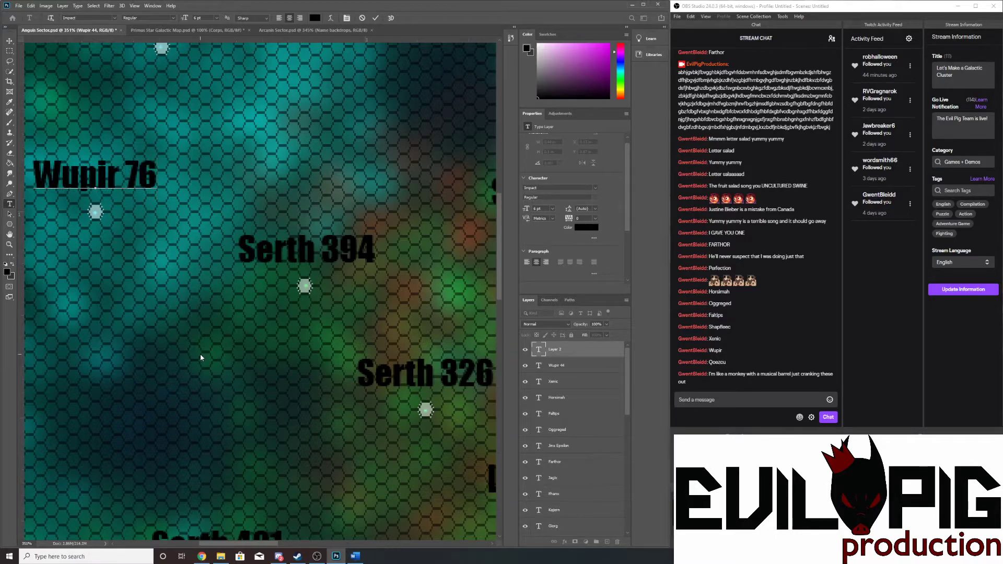
- Commit the Wupir 76 label and add the text label "Qoezcu" just above the unnamed star southeast of Serth 107
scroll(200, 358, "down", 4)
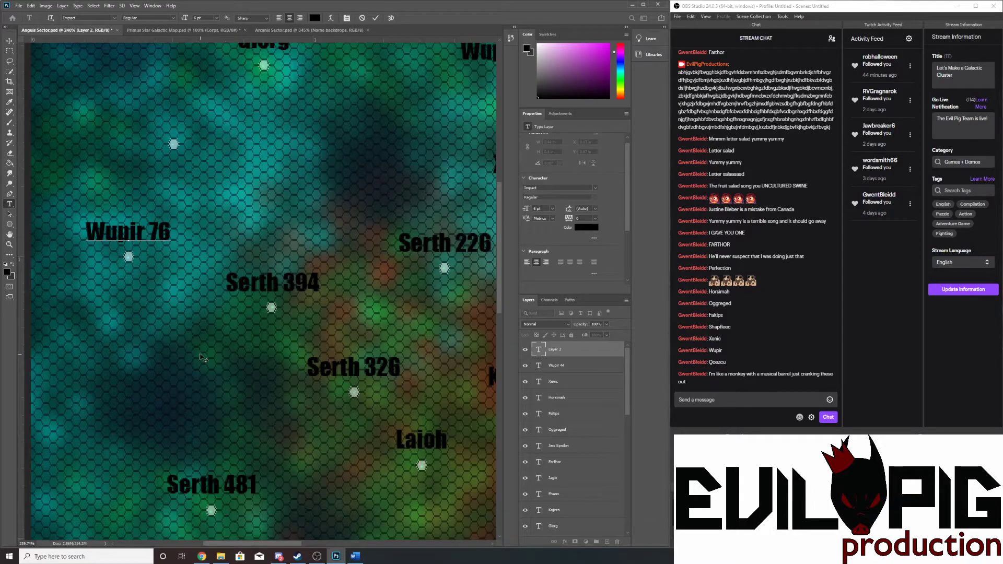
scroll(199, 359, "down", 1)
scroll(195, 350, "down", 2)
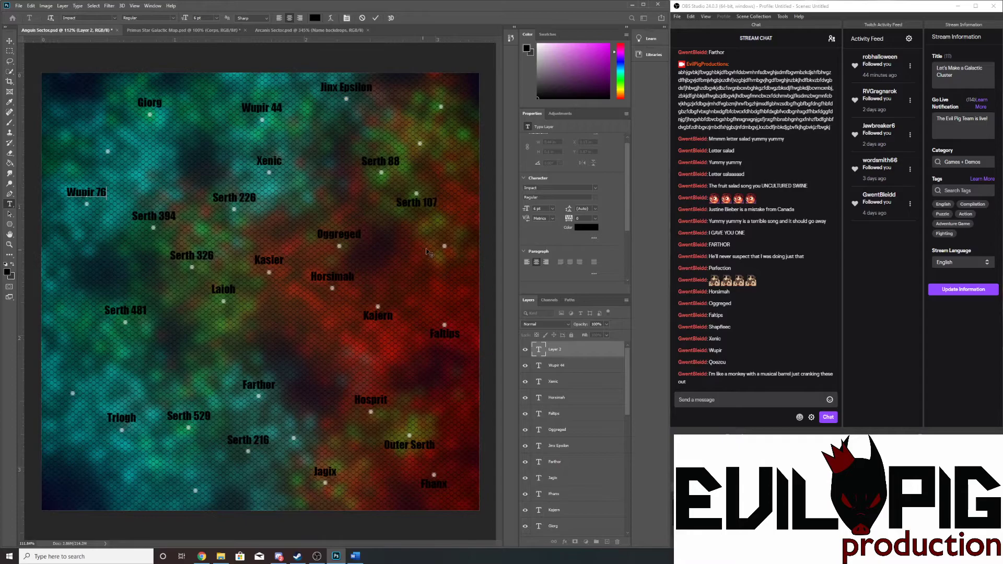
scroll(431, 245, "up", 8)
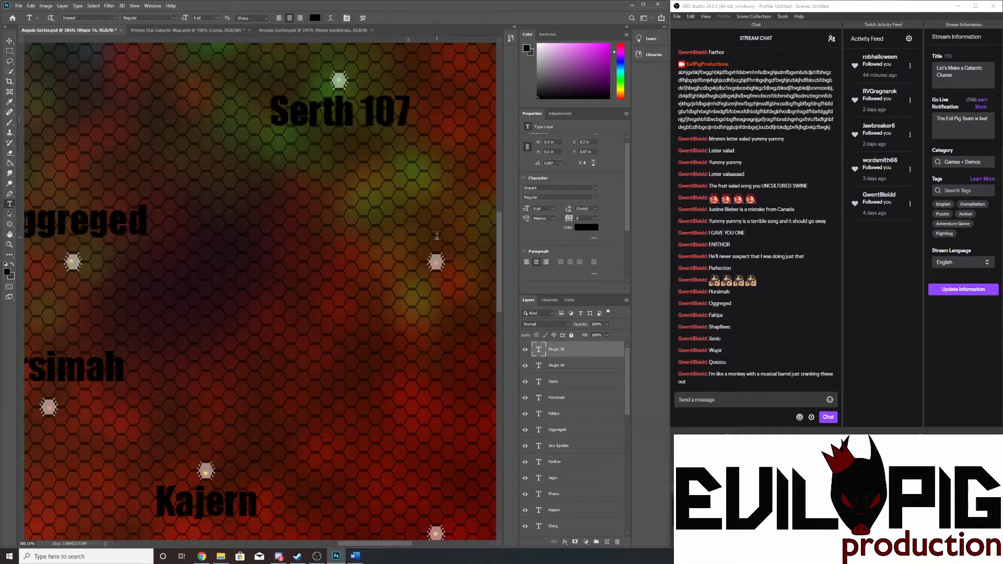
left_click(433, 238)
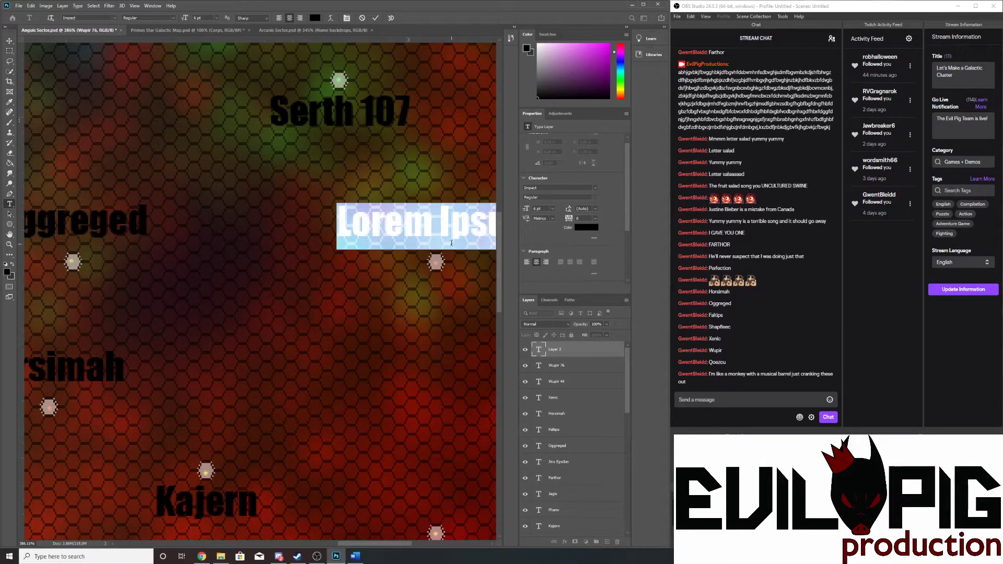
type("0")
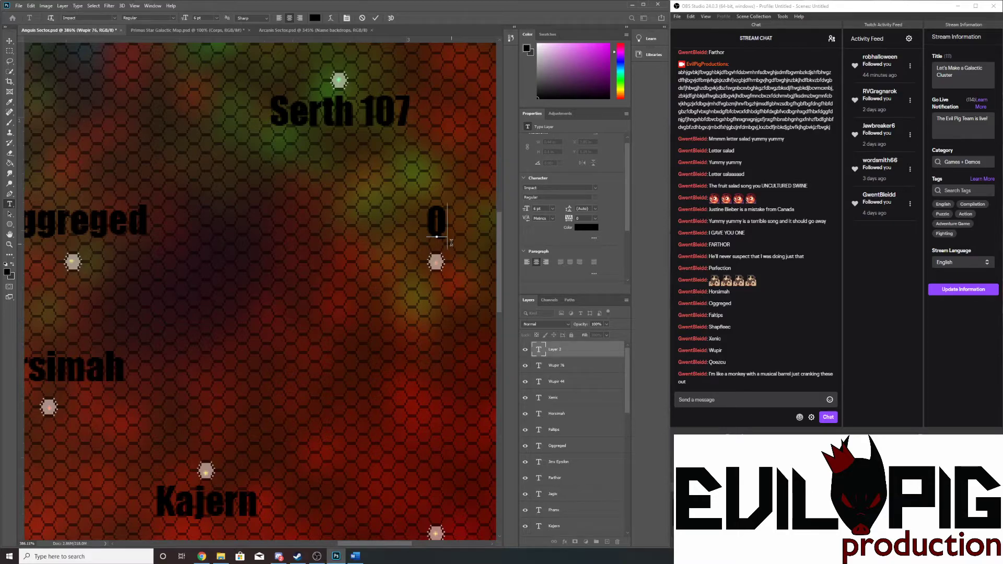
type("oe")
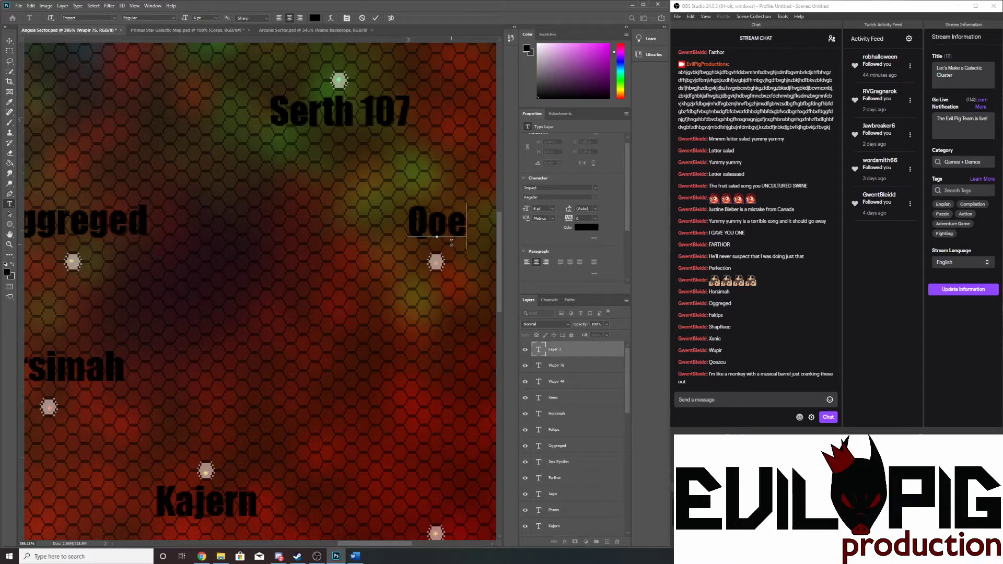
type("zcu")
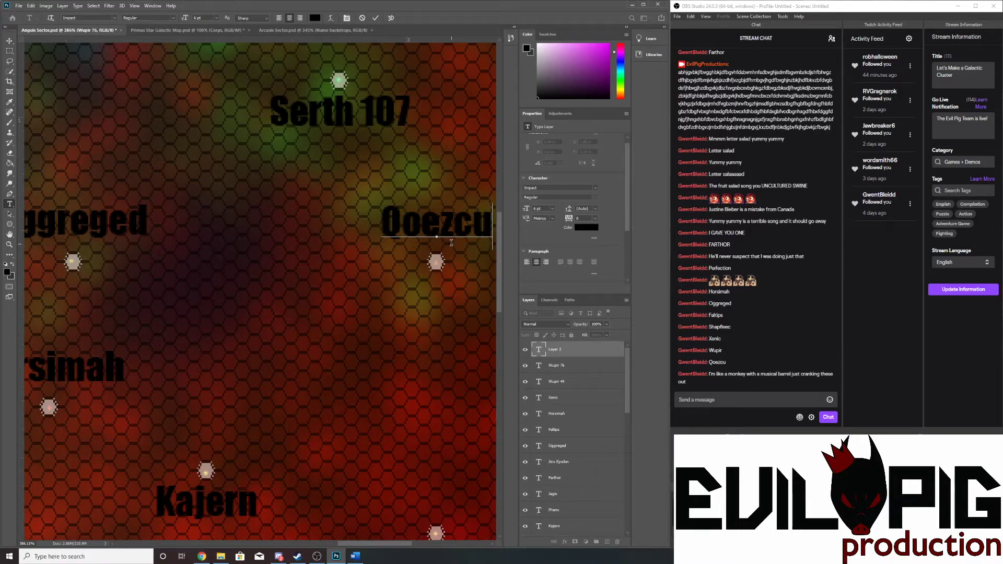
- Check which users are present in the stream chat and return to the chat messages
scroll(412, 316, "down", 10)
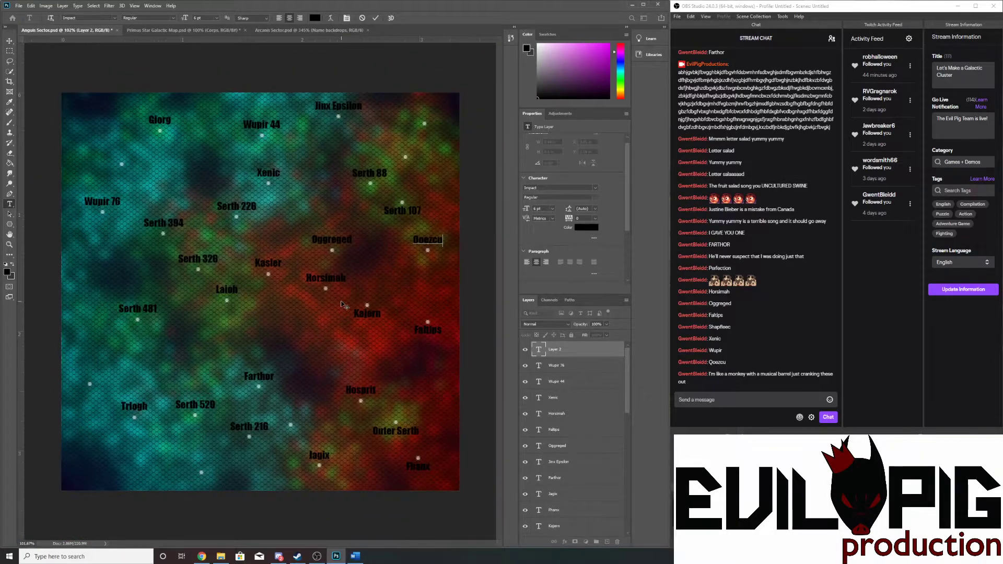
scroll(342, 305, "down", 1)
scroll(287, 428, "up", 4)
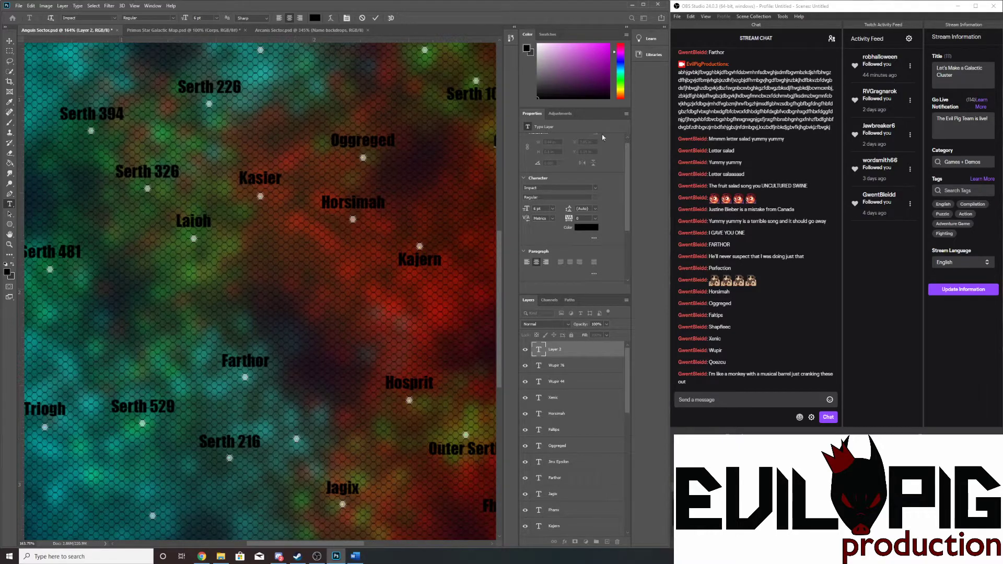
left_click(831, 39)
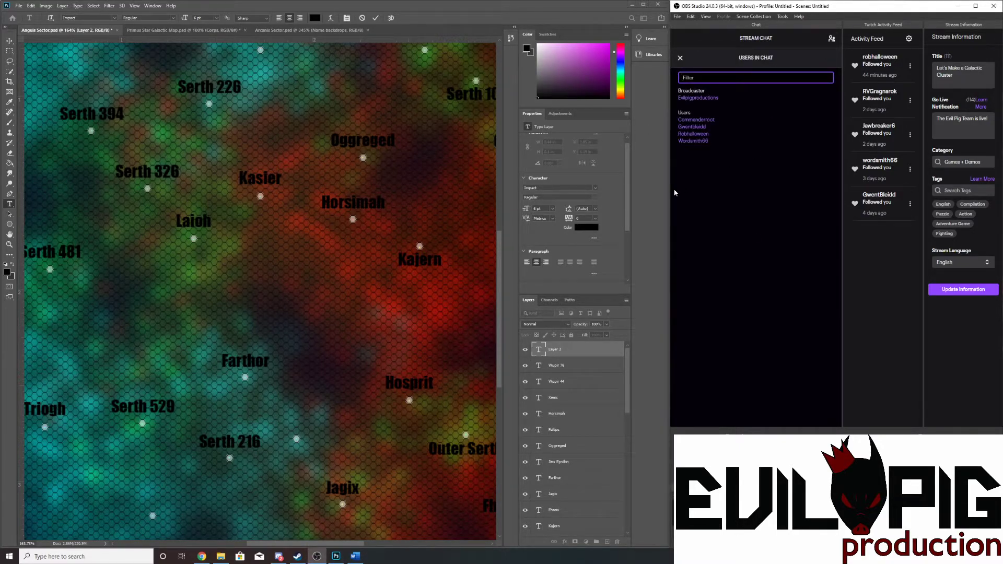
left_click(681, 57)
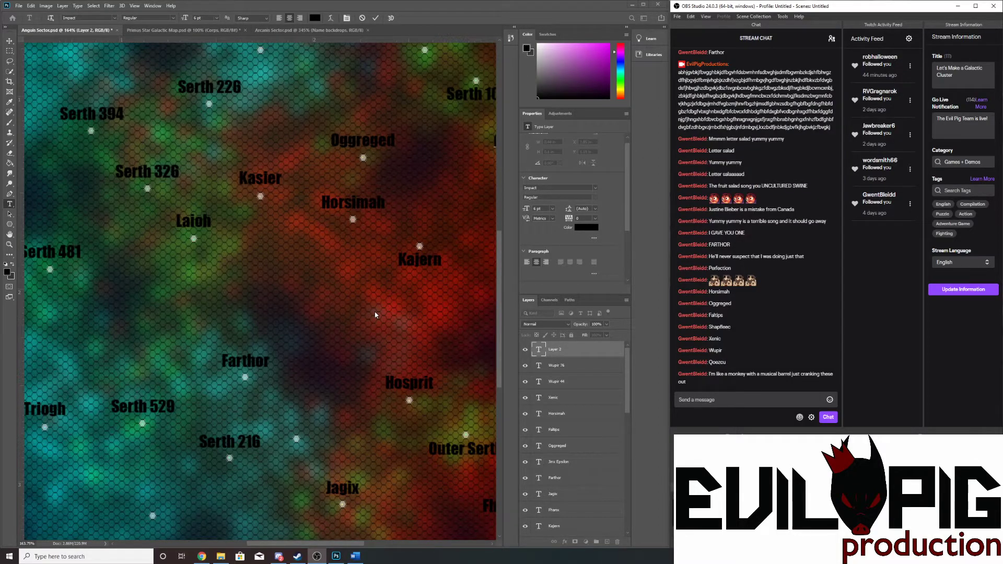
- Look over the whole map for stars that still lack a name, including the area around Serth 216 and Jagix
scroll(371, 358, "down", 3)
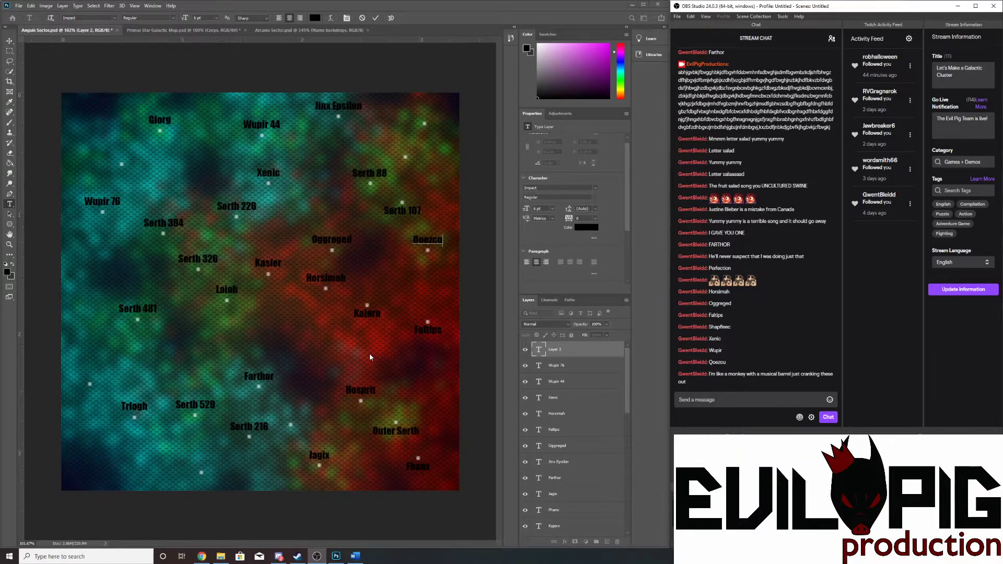
scroll(370, 358, "down", 2)
scroll(335, 387, "up", 3)
scroll(328, 398, "down", 3)
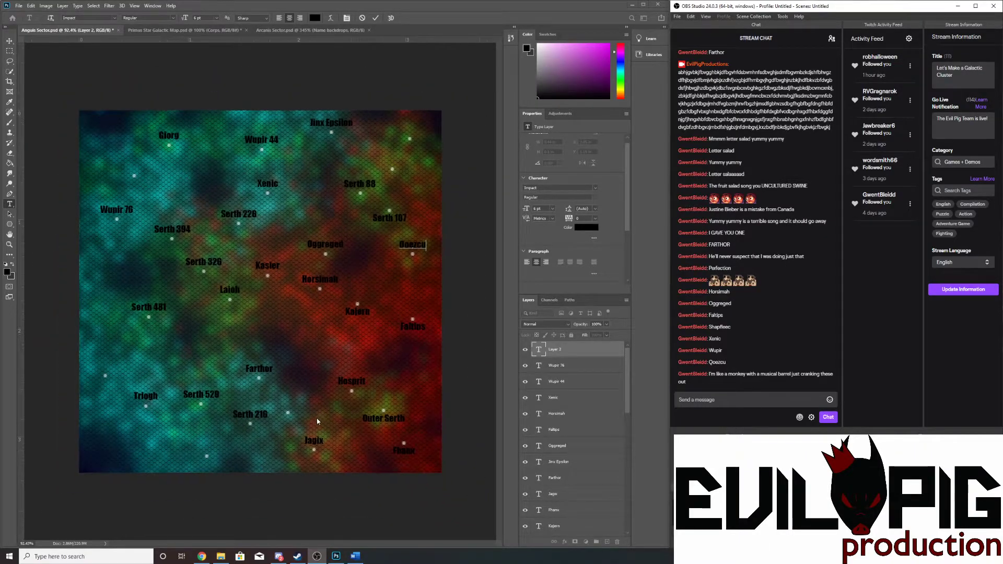
scroll(286, 437, "up", 5)
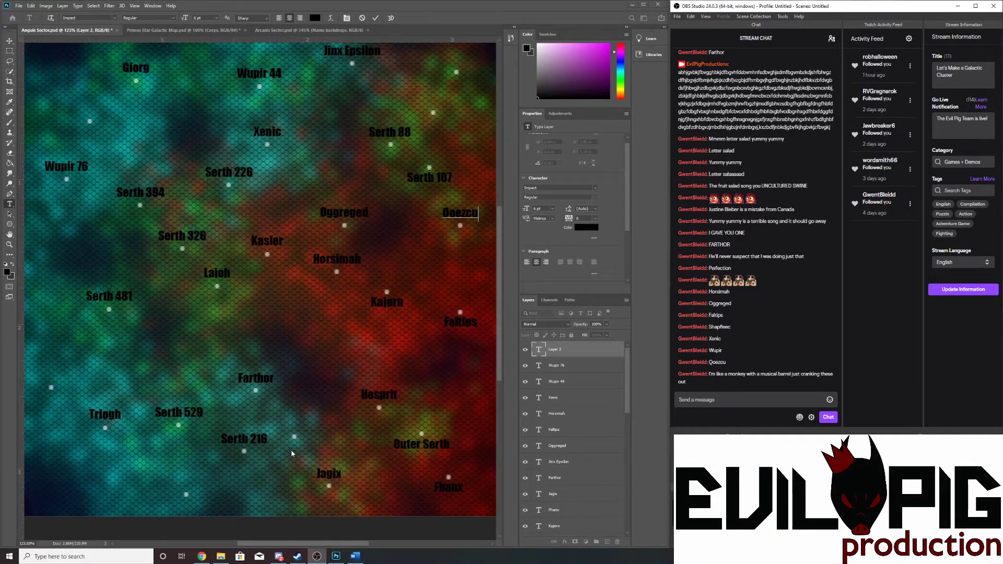
scroll(296, 440, "up", 2)
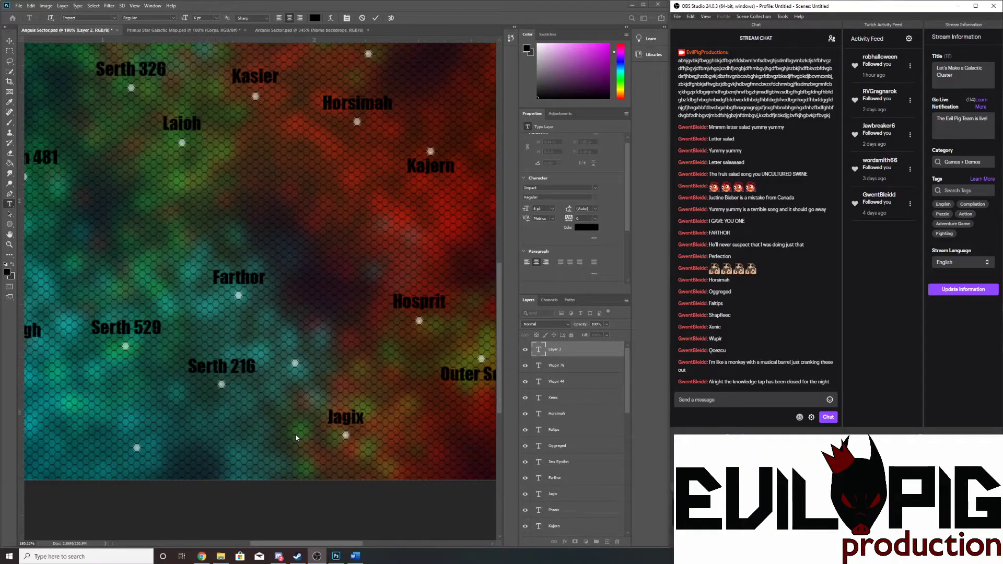
scroll(296, 435, "down", 5)
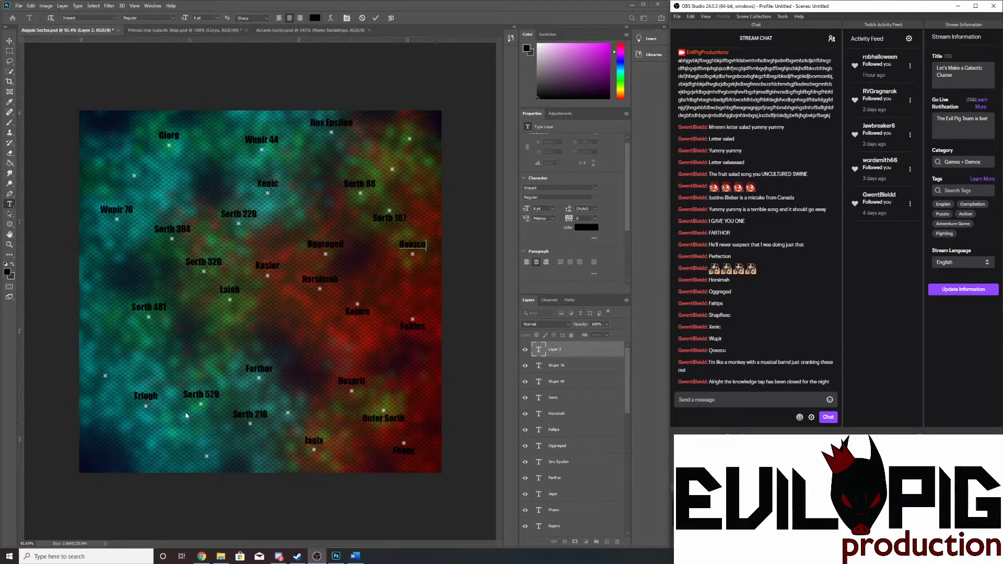
scroll(186, 416, "down", 1)
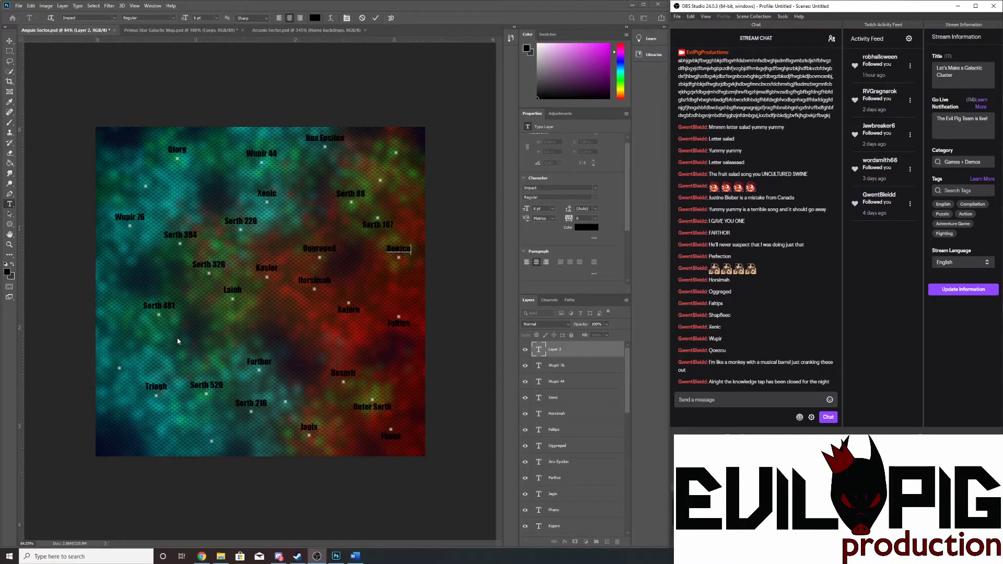
scroll(108, 383, "up", 2)
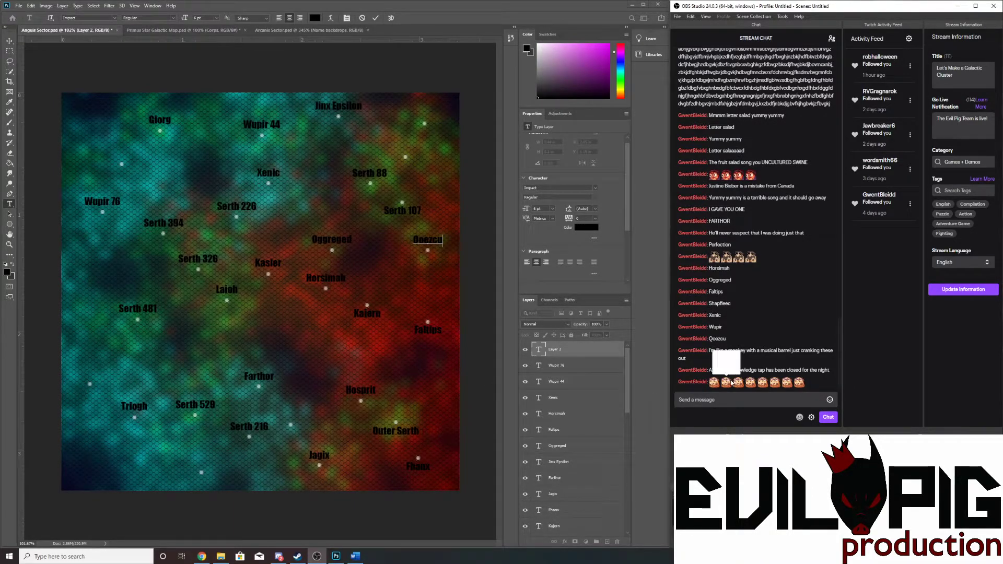
mouse_move(715, 384)
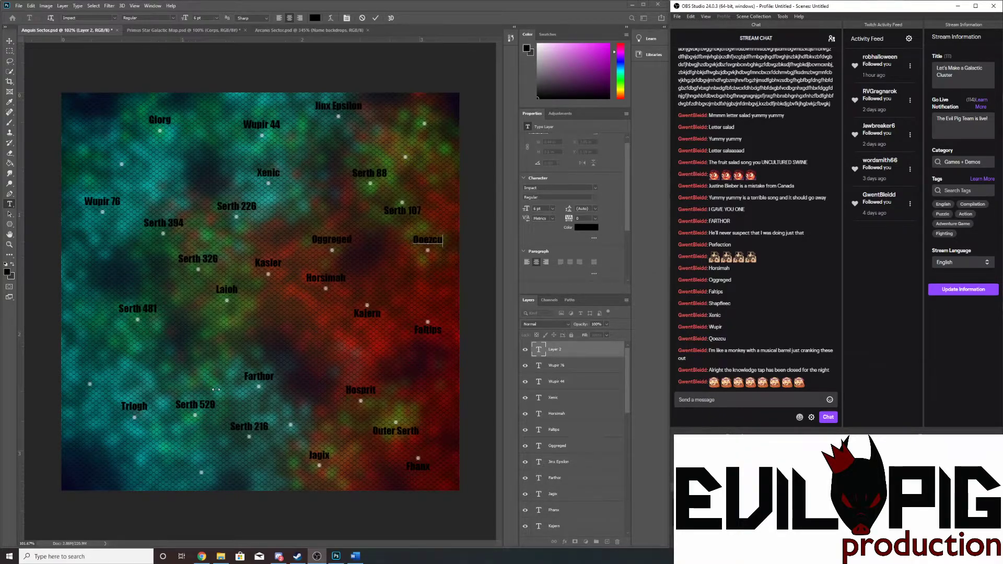
scroll(215, 390, "down", 4)
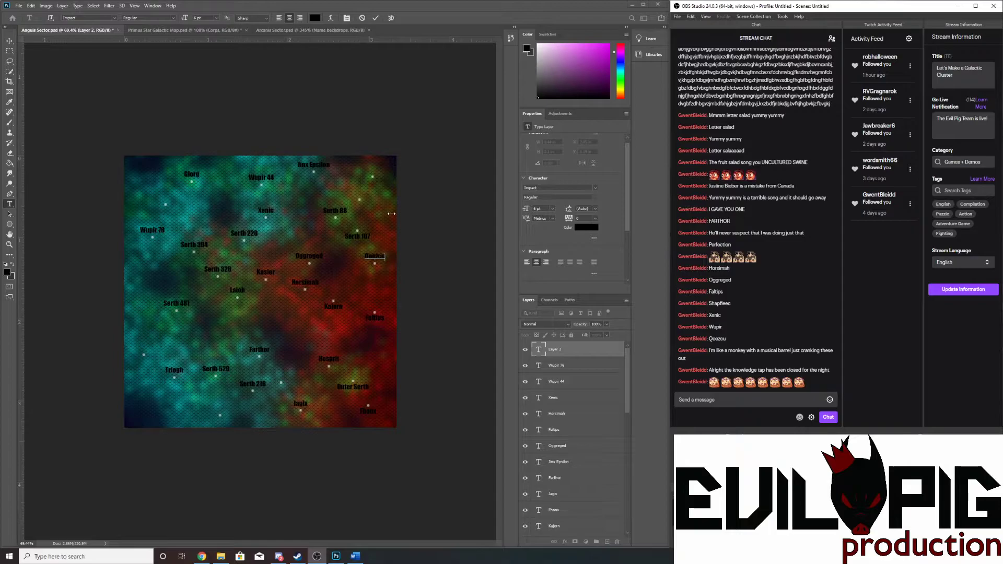
- Commit the Qoezcu label and start a new text label just above the unnamed star in the map's northeast corner
scroll(391, 214, "up", 12)
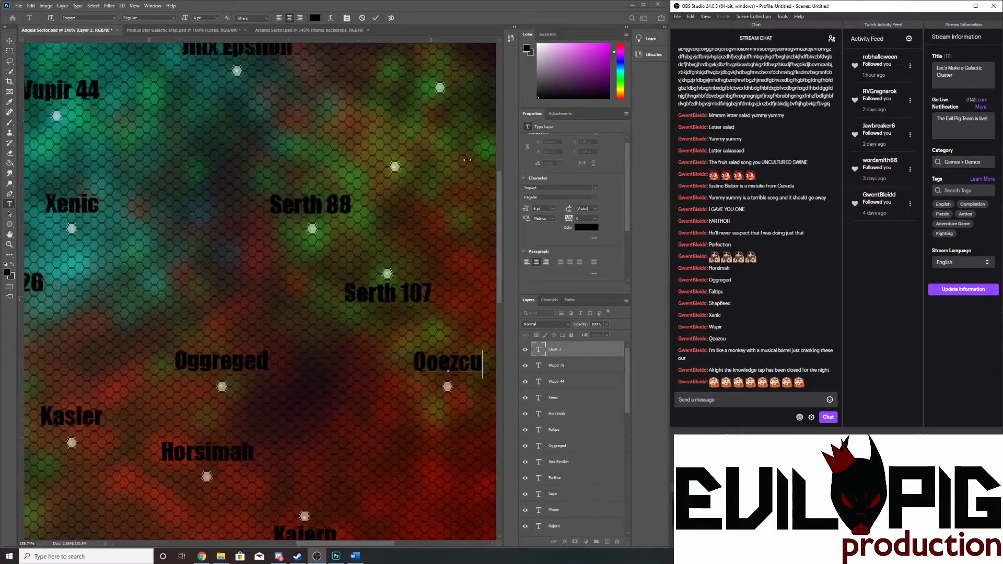
scroll(467, 159, "up", 3)
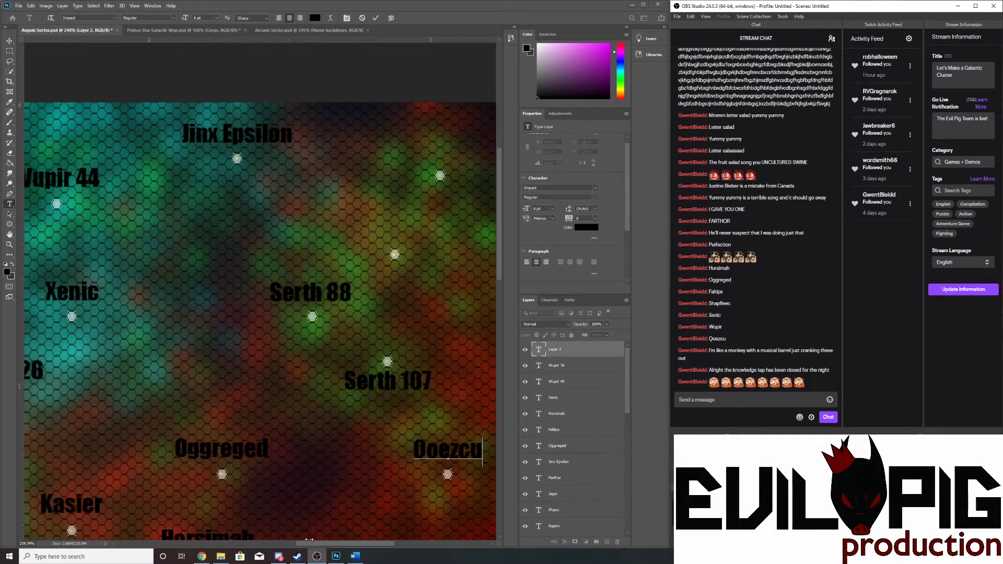
left_click_drag(333, 544, 355, 546)
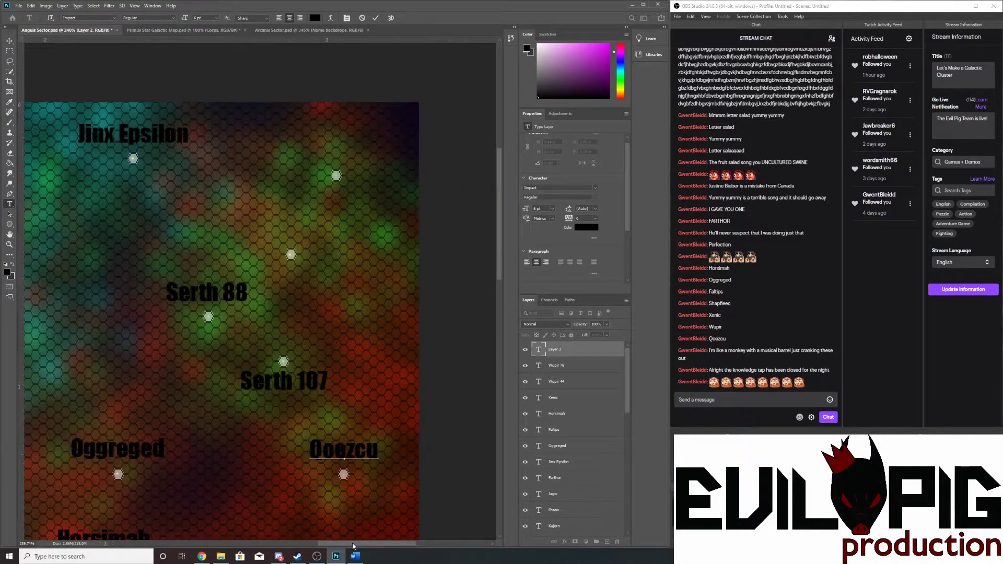
left_click(338, 149)
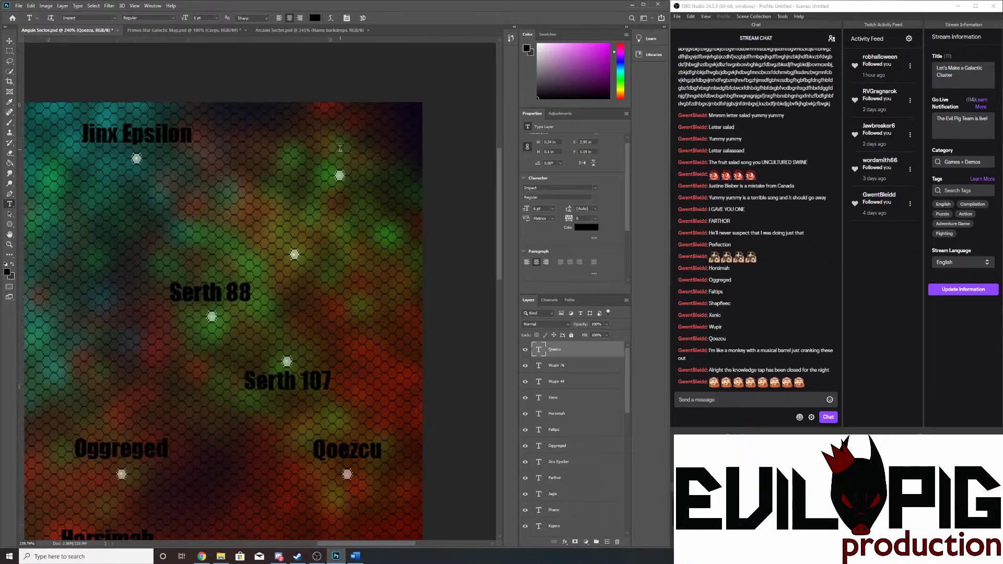
left_click(340, 148)
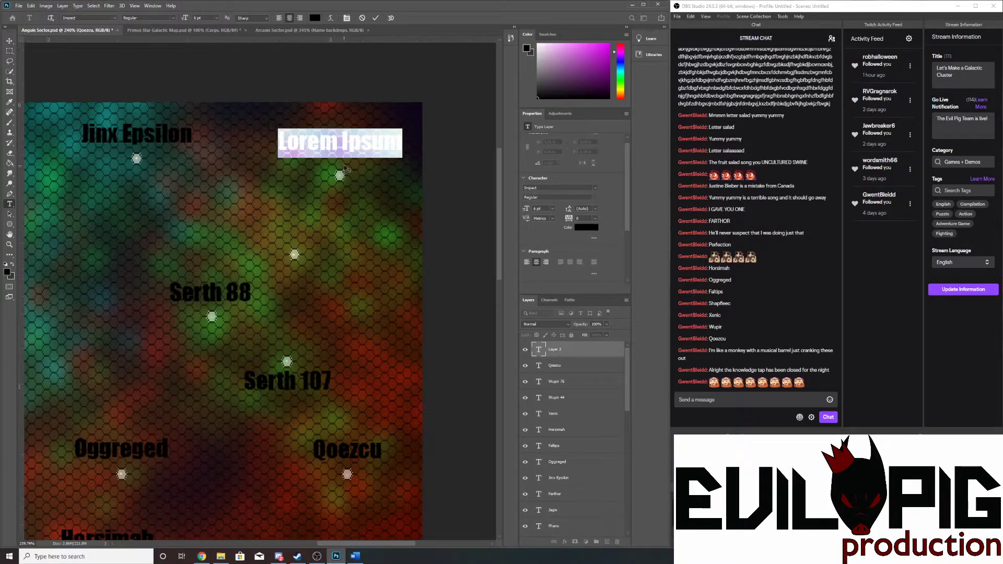
scroll(176, 319, "down", 5)
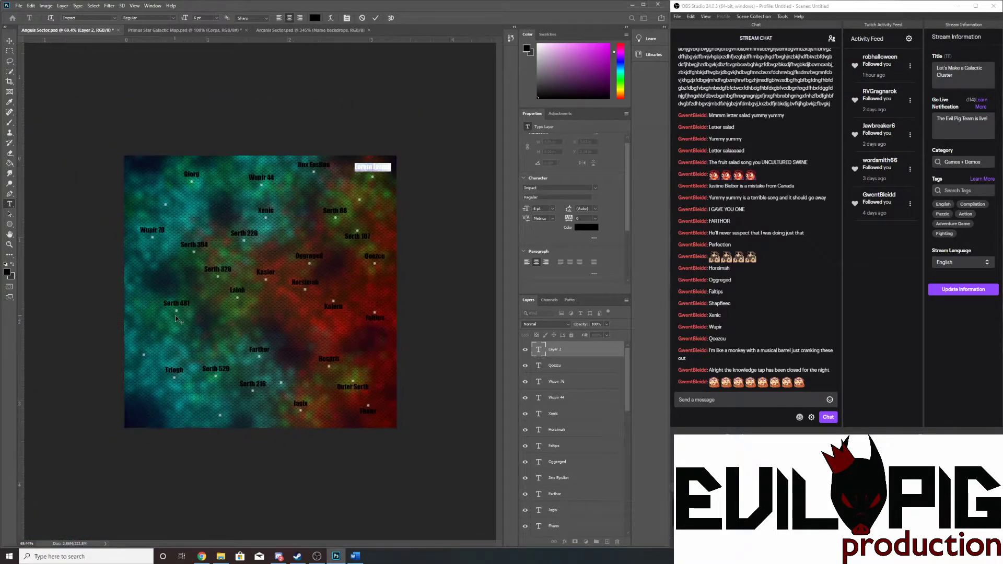
scroll(177, 318, "up", 2)
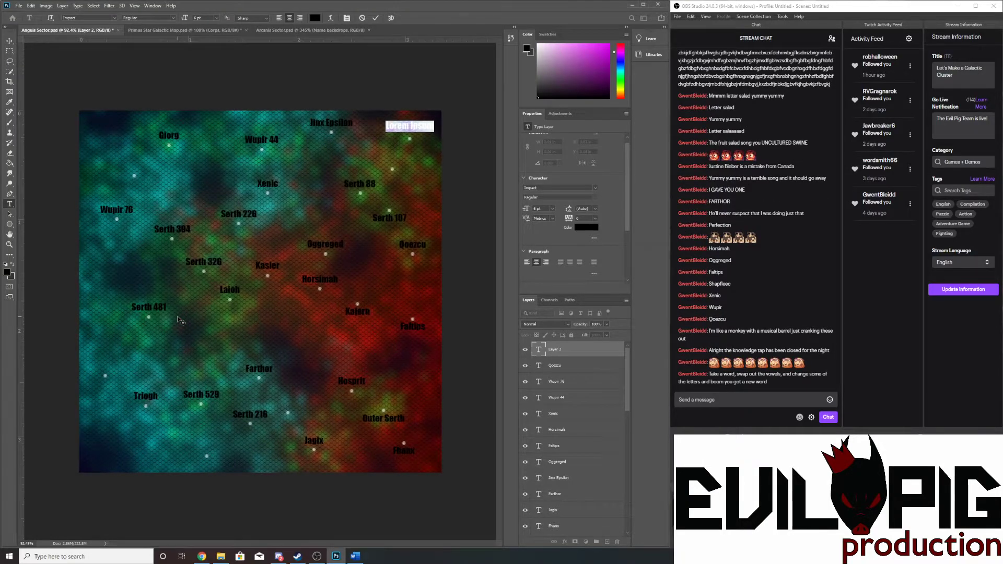
scroll(178, 315, "down", 1)
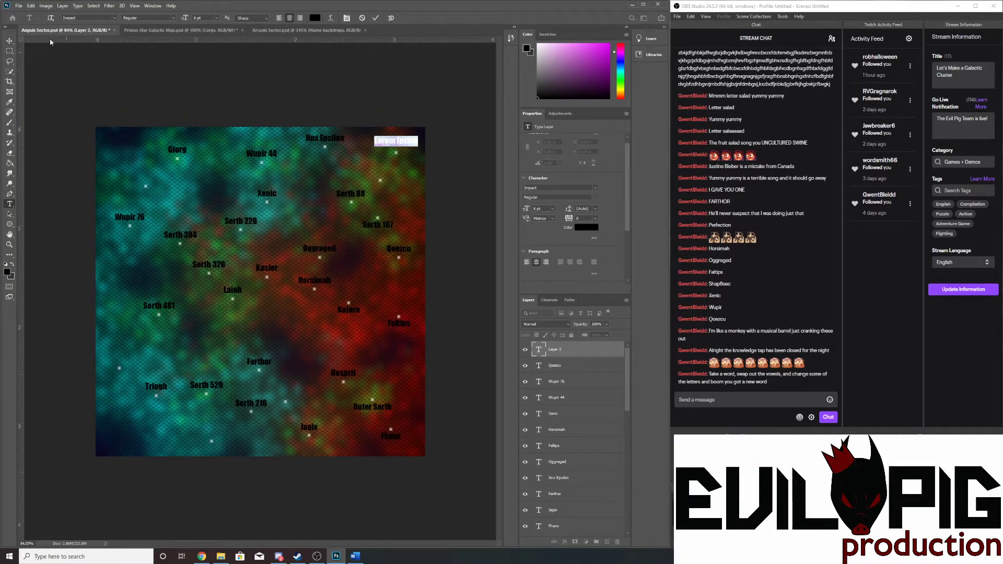
left_click(30, 6)
left_click(31, 6)
- Move the Lorem Ipsum placeholder label slightly down so it sits closer above the northeast corner star
scroll(408, 139, "up", 5)
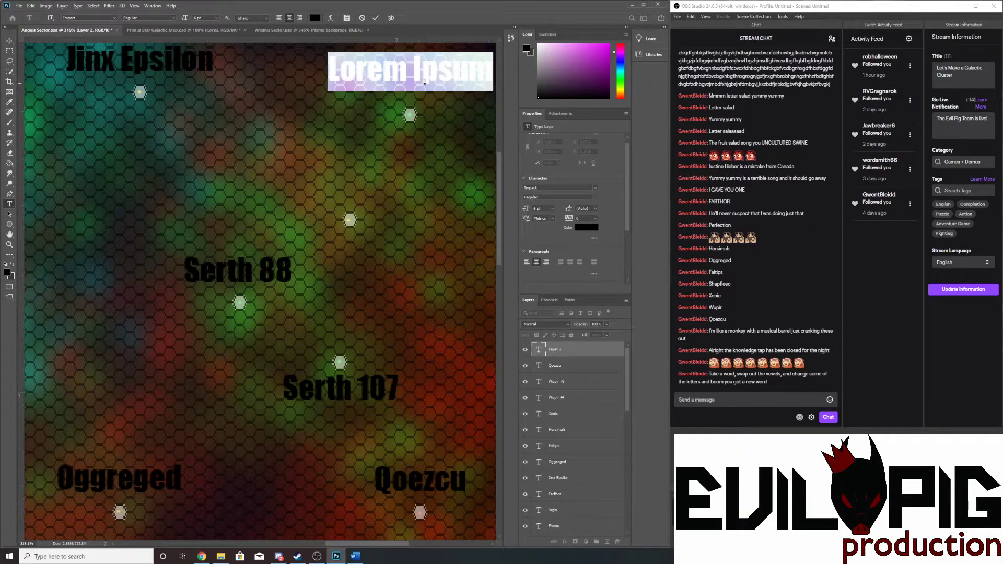
left_click(10, 41)
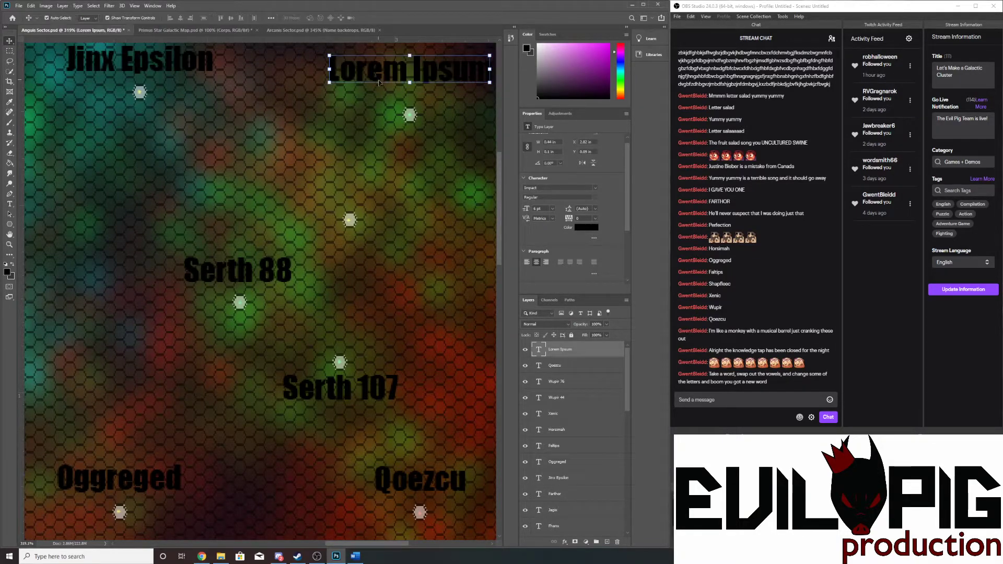
left_click_drag(401, 79, 400, 95)
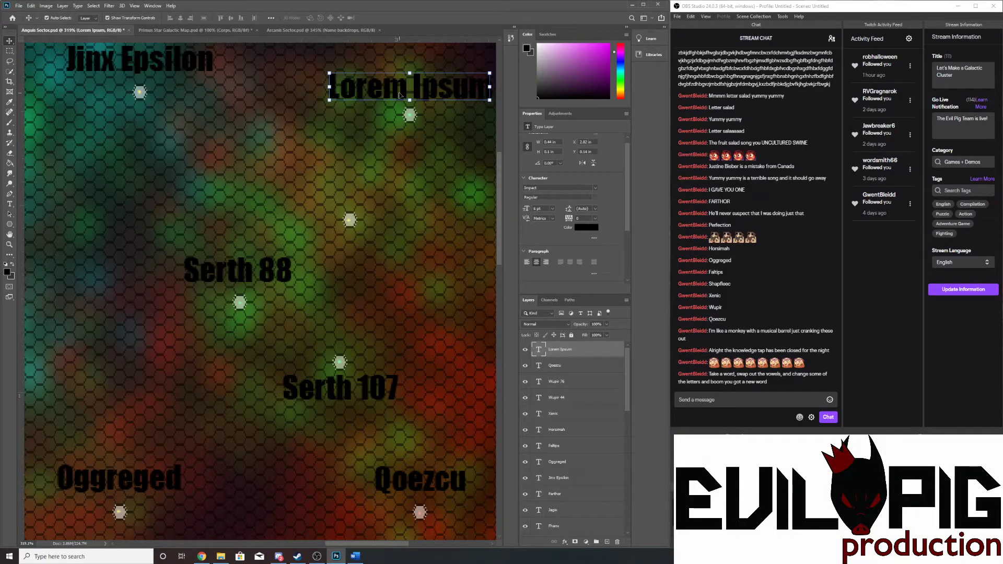
scroll(402, 96, "down", 5)
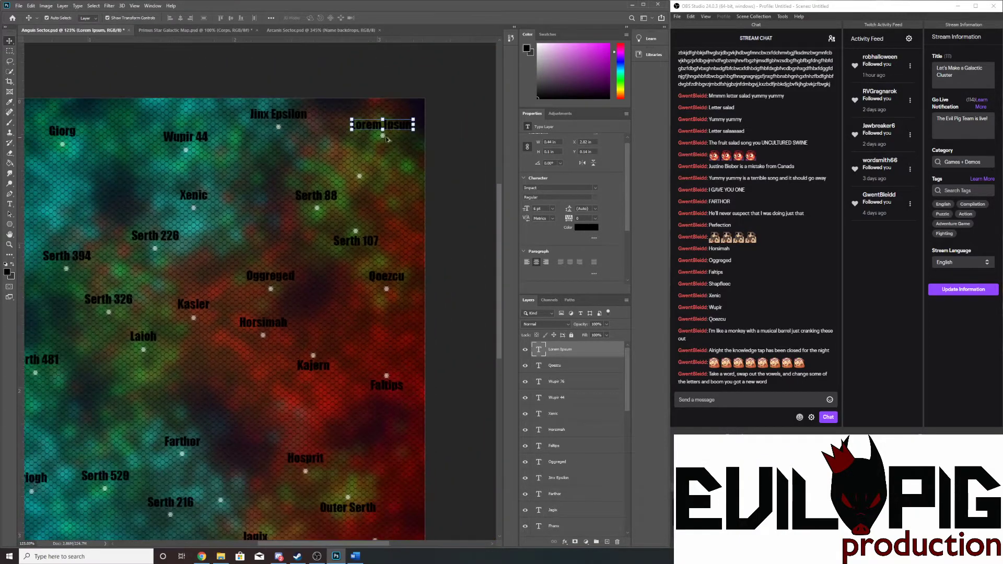
- Replace the Lorem Ipsum placeholder above the northeast corner star with the name Impor 38
scroll(443, 110, "up", 5)
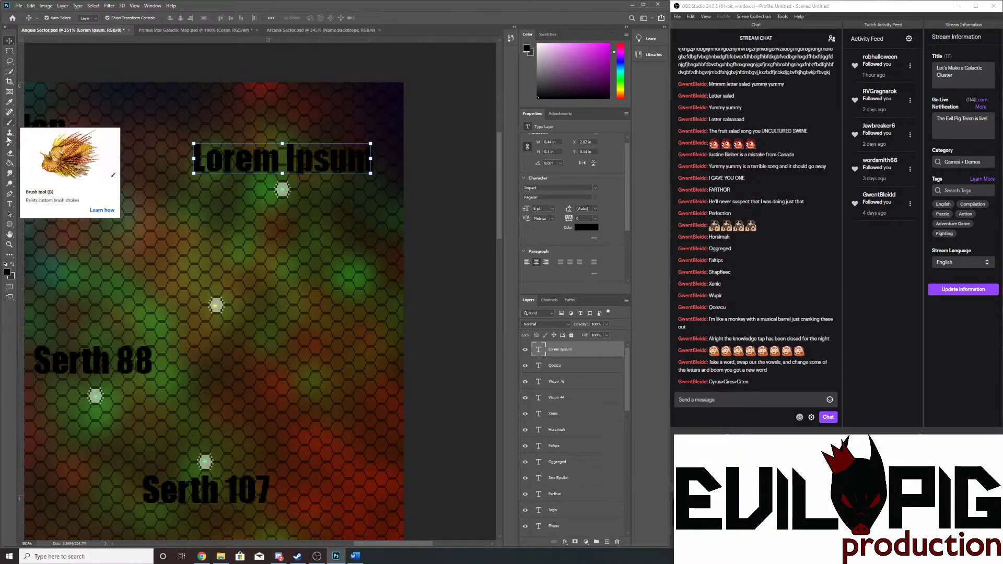
left_click(9, 203)
left_click(364, 160)
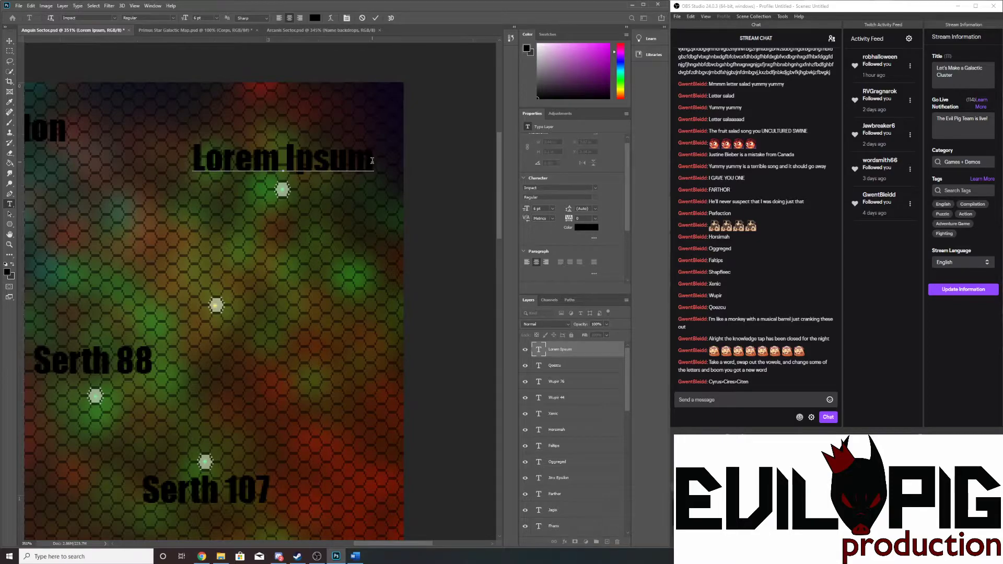
double_click(359, 158)
left_click(188, 165, "shift")
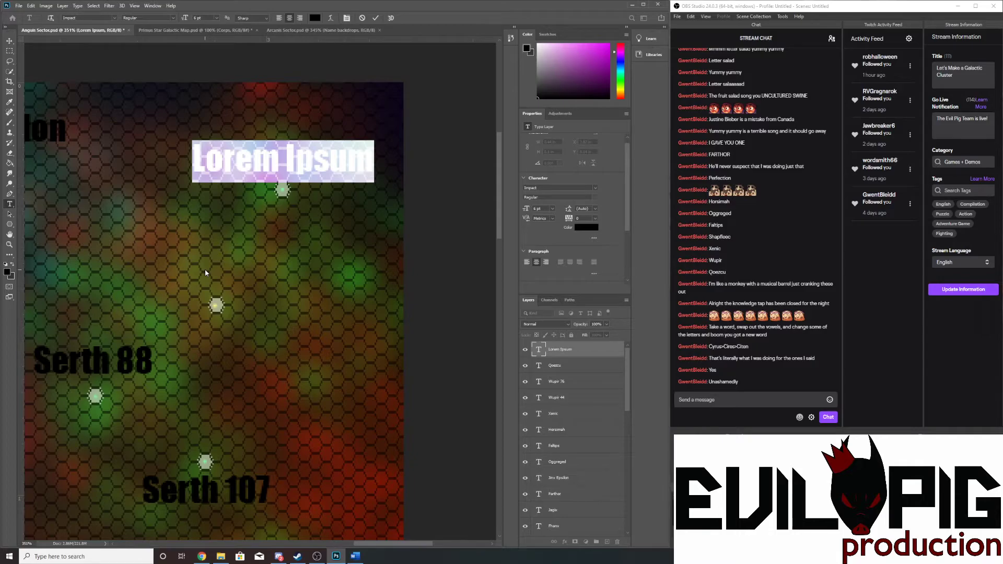
key("BackSpace")
type("Impo")
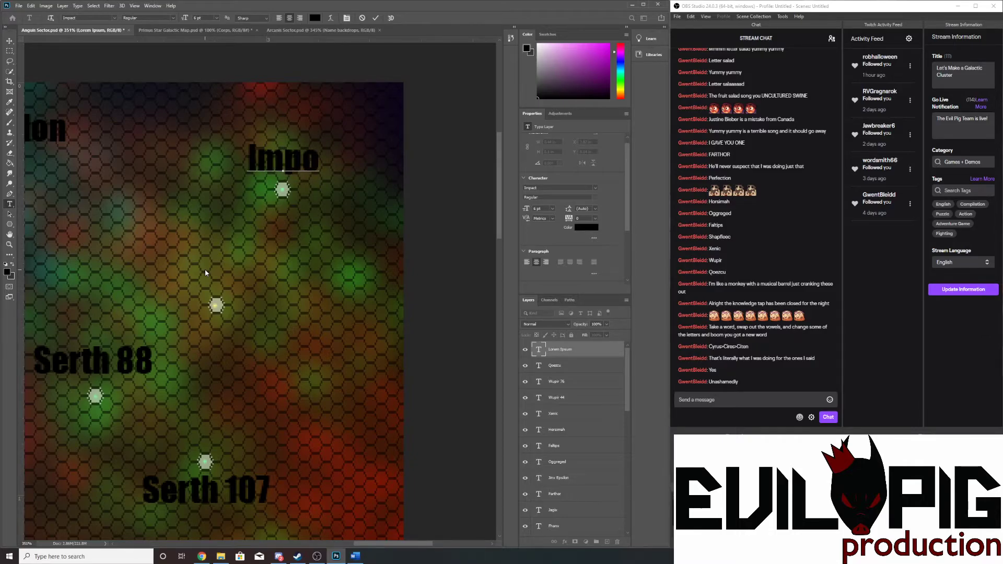
type("r")
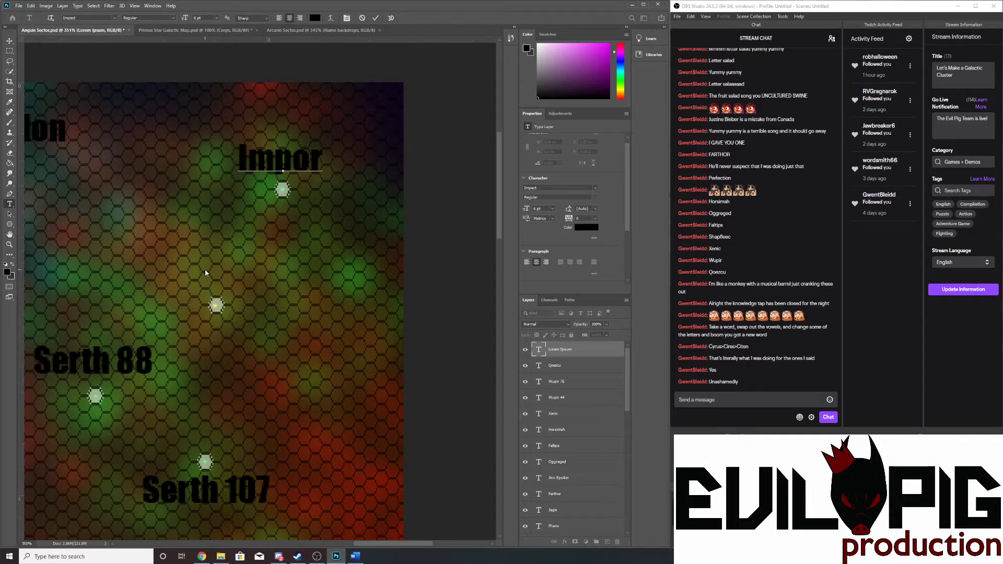
type(" 38")
- Add a text label reading Impor 67 just above the unnamed star between Serth 216 and Jagix
key("ctrl+0")
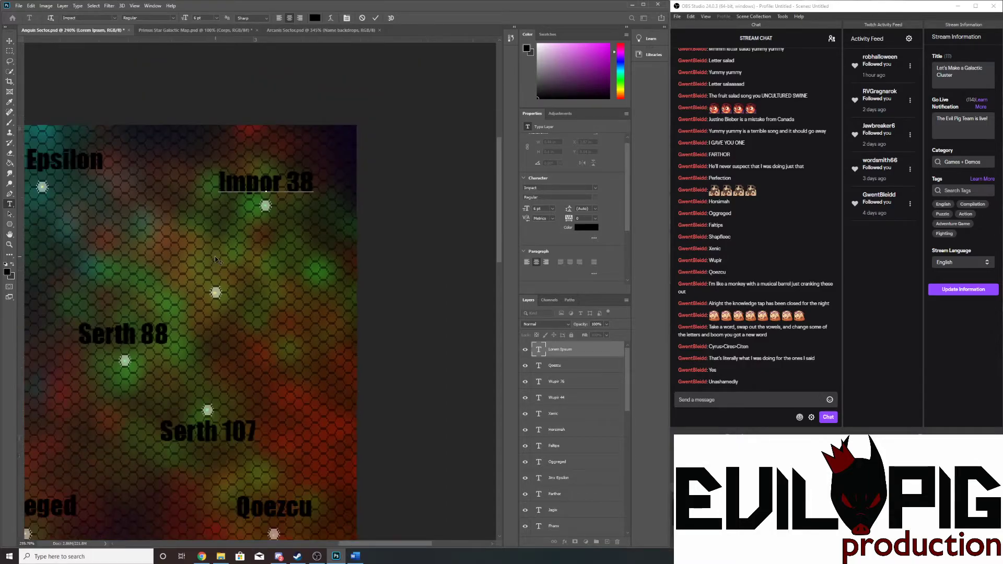
scroll(209, 254, "down", 2)
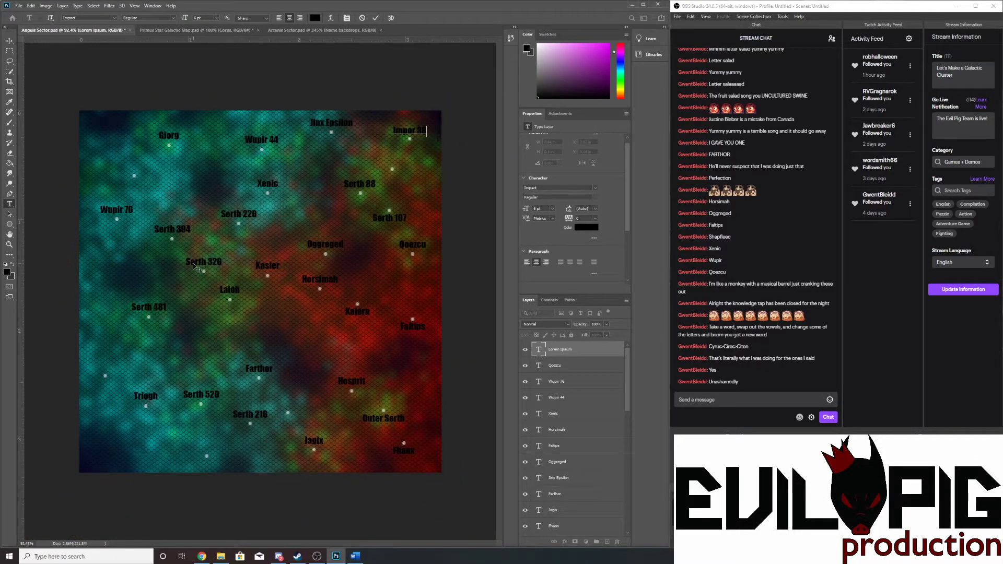
scroll(265, 455, "up", 2)
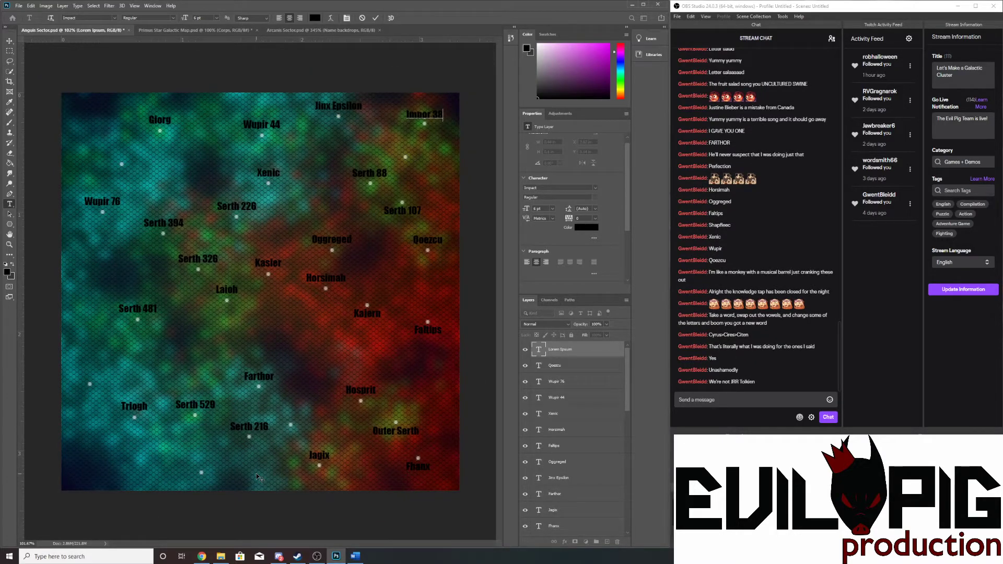
scroll(256, 475, "up", 5)
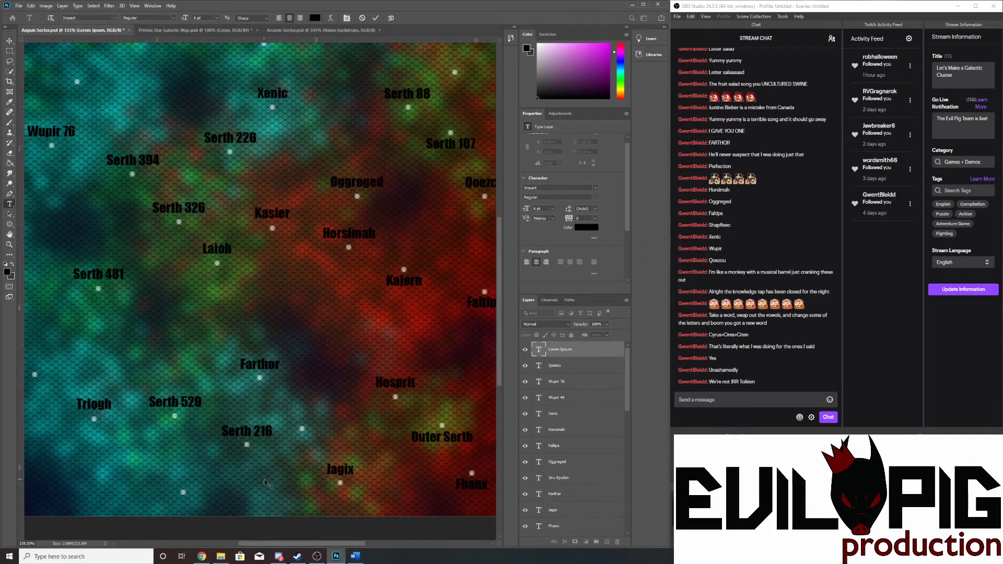
scroll(346, 392, "up", 3)
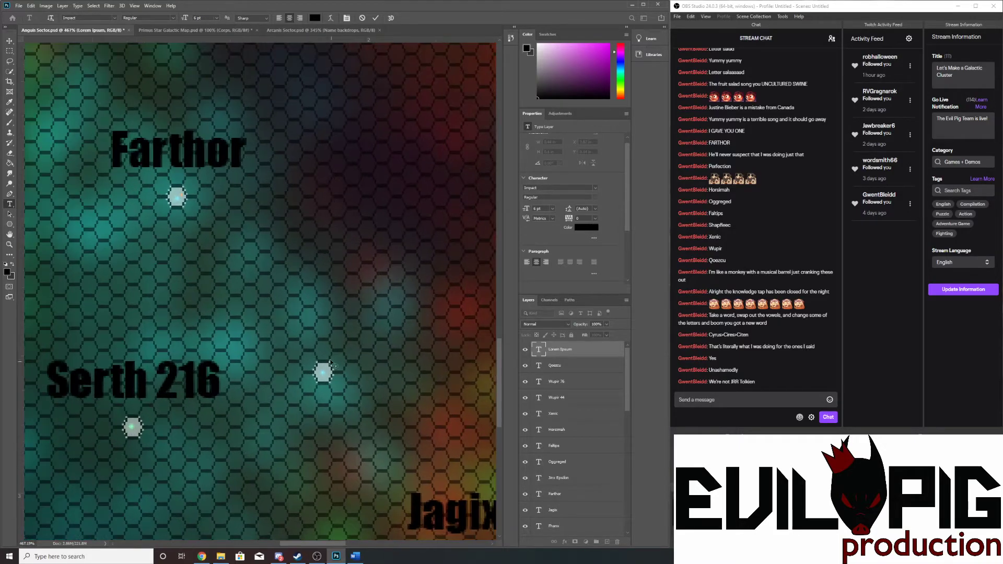
left_click(324, 339)
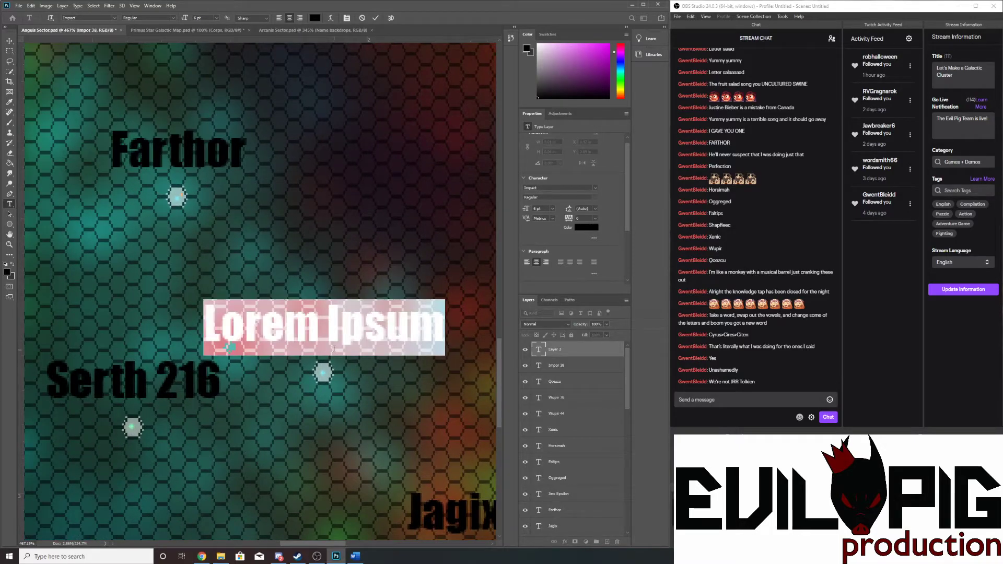
type("Impor")
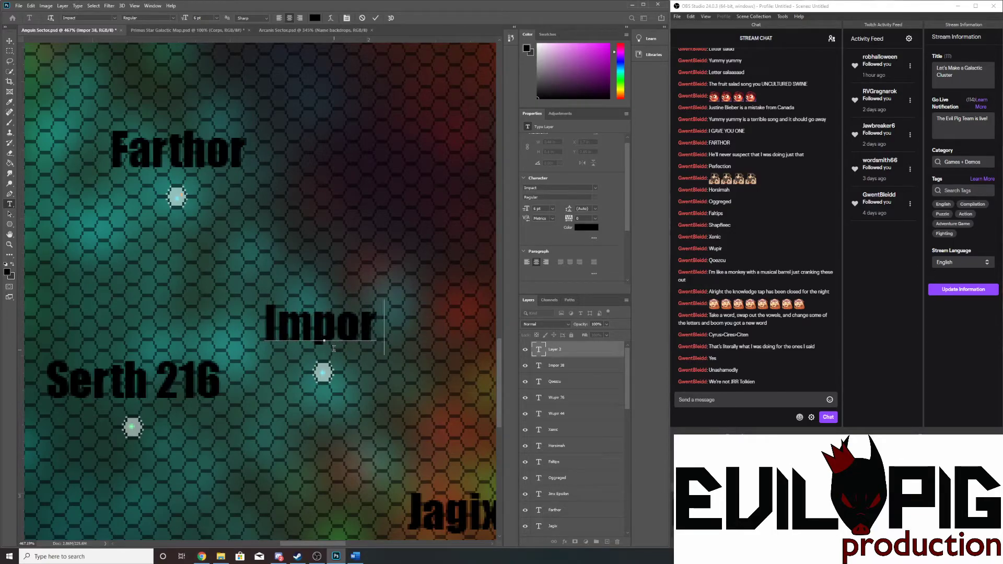
type(" 6")
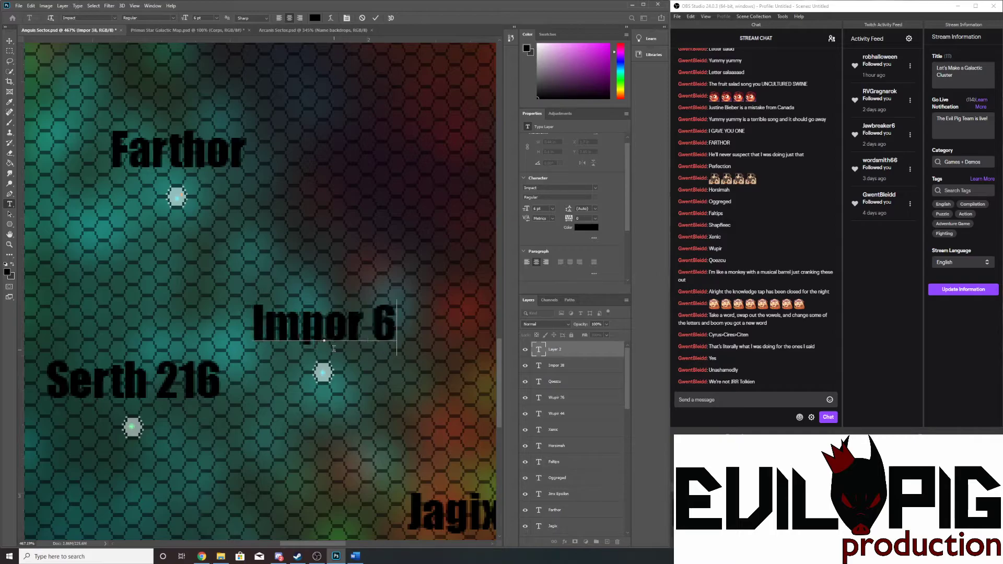
type("7")
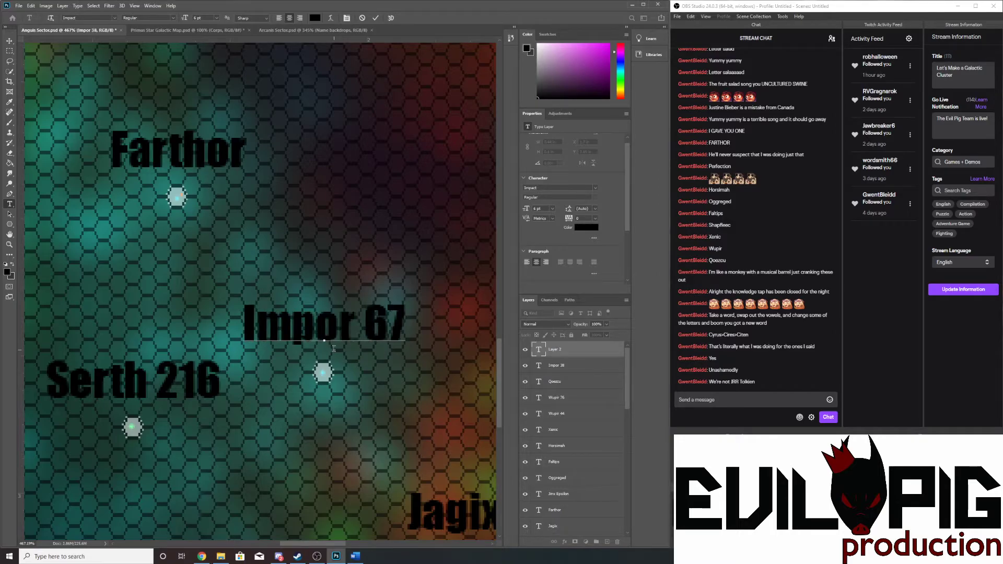
- Add a text label reading Impor 92 just above the unnamed star near the map's west edge, northwest of Triogh
scroll(334, 348, "down", 6)
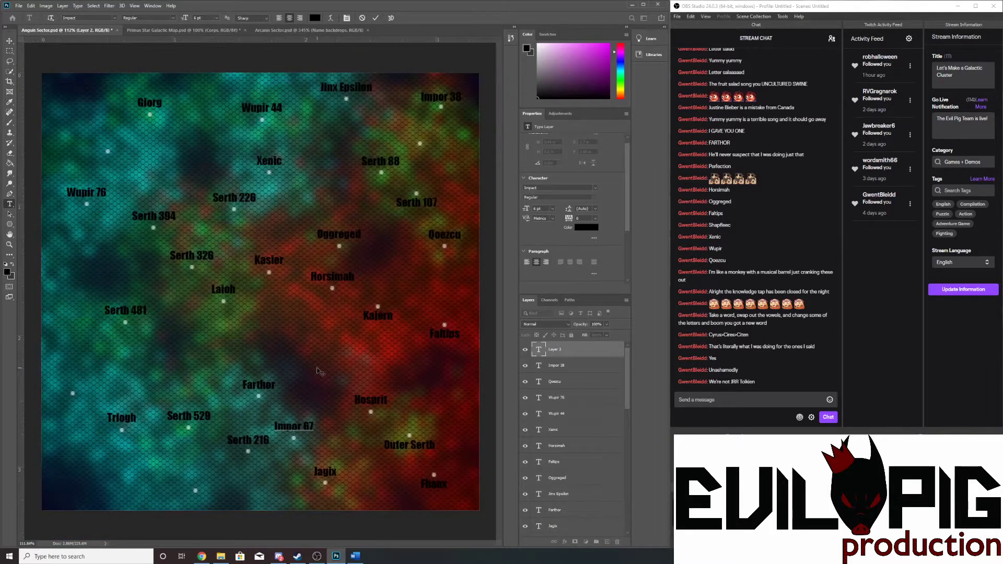
scroll(317, 371, "down", 2)
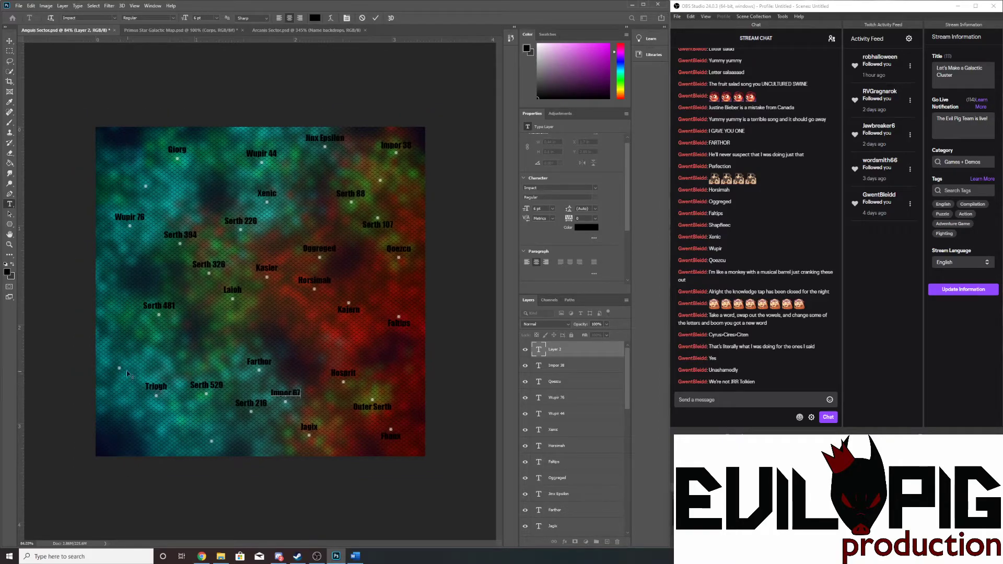
scroll(128, 369, "up", 4)
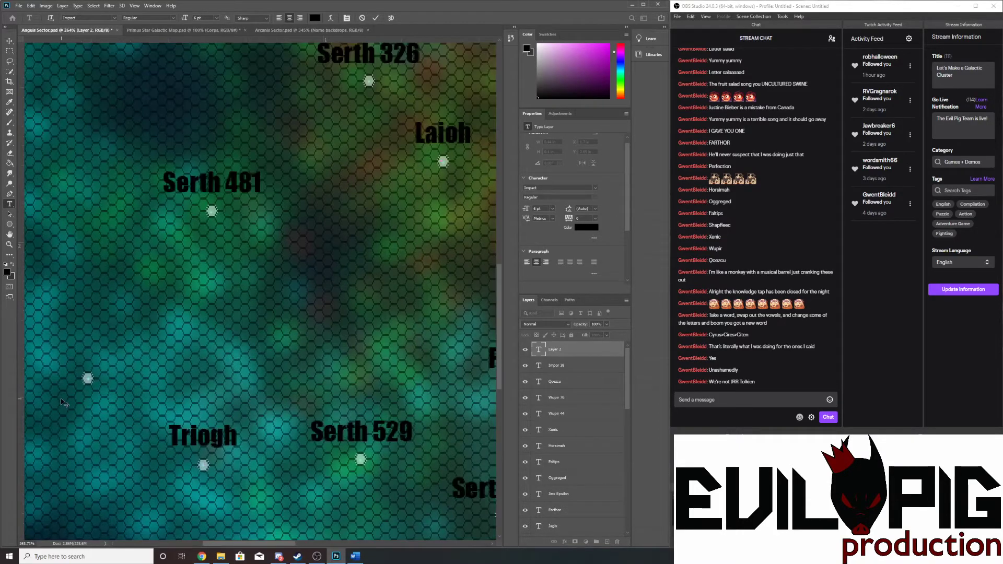
scroll(112, 359, "up", 2)
scroll(110, 358, "down", 1)
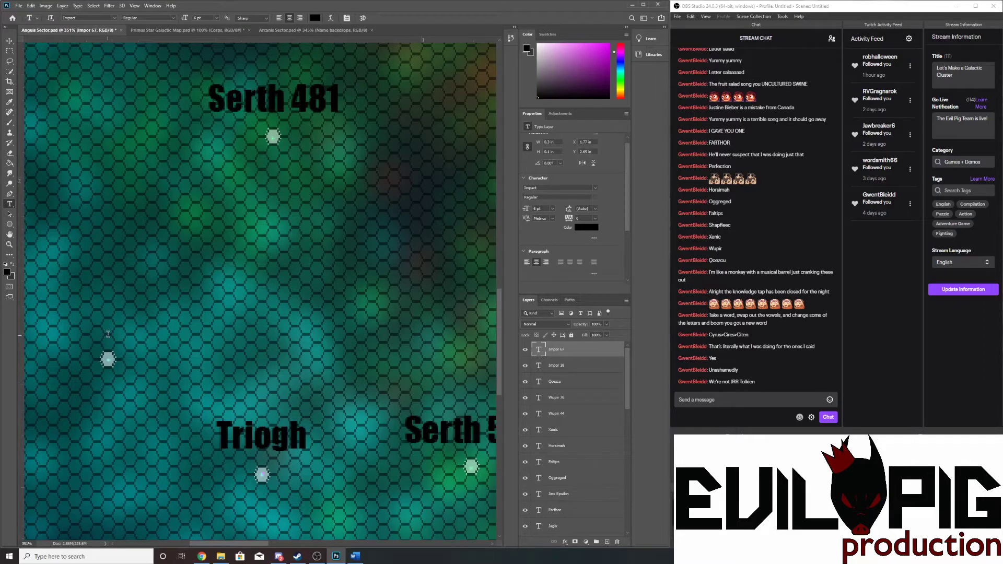
left_click(107, 335)
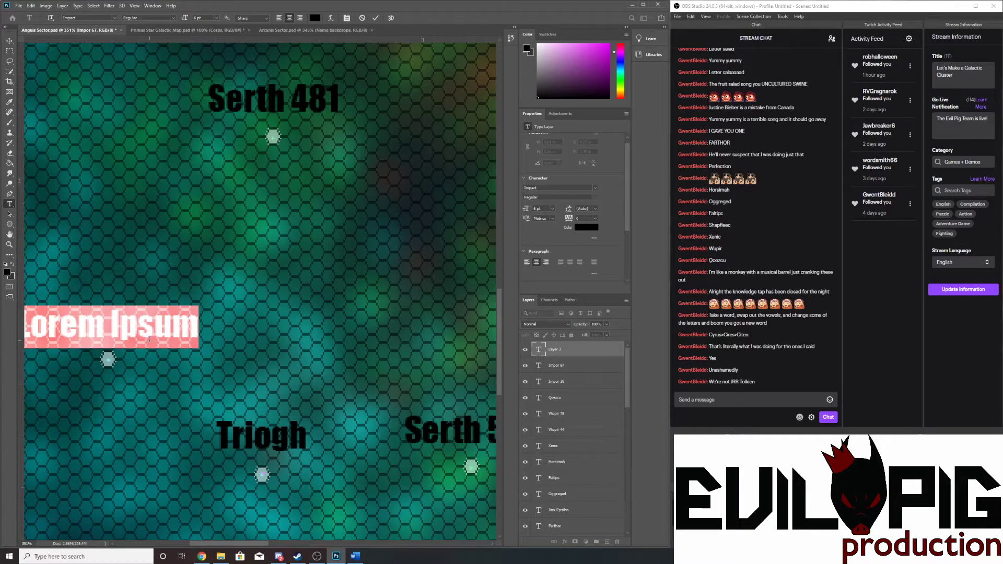
type("Impor")
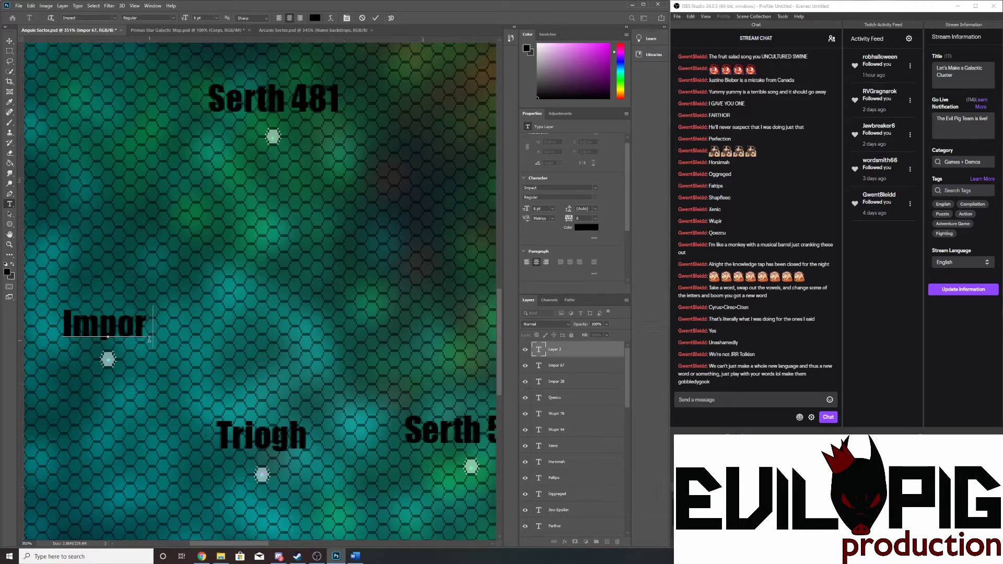
type("92")
- Add a text label reading Belroh 18 above the unnamed star near the map's south edge, below Serth 529, and commit it
scroll(149, 340, "down", 5)
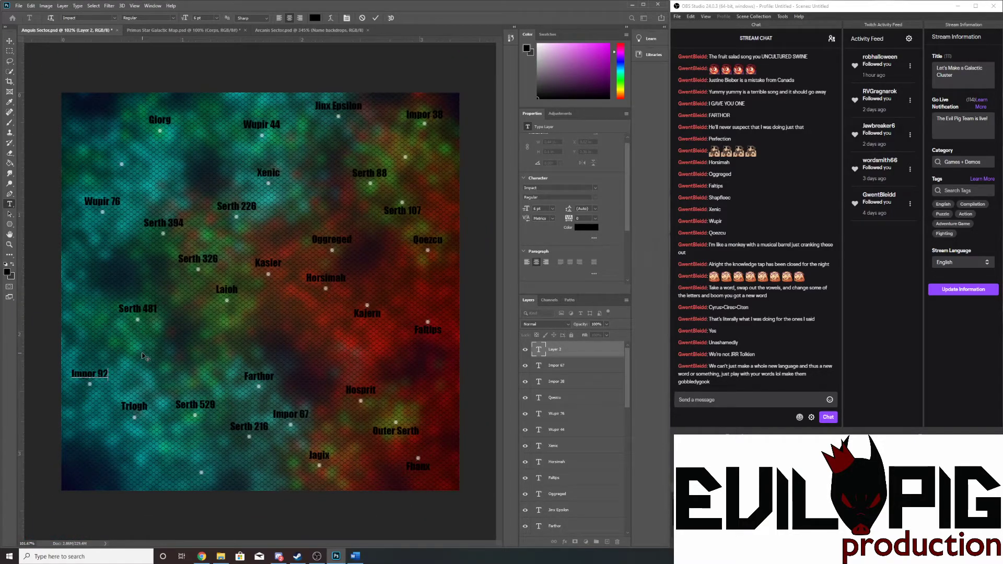
scroll(144, 357, "down", 2)
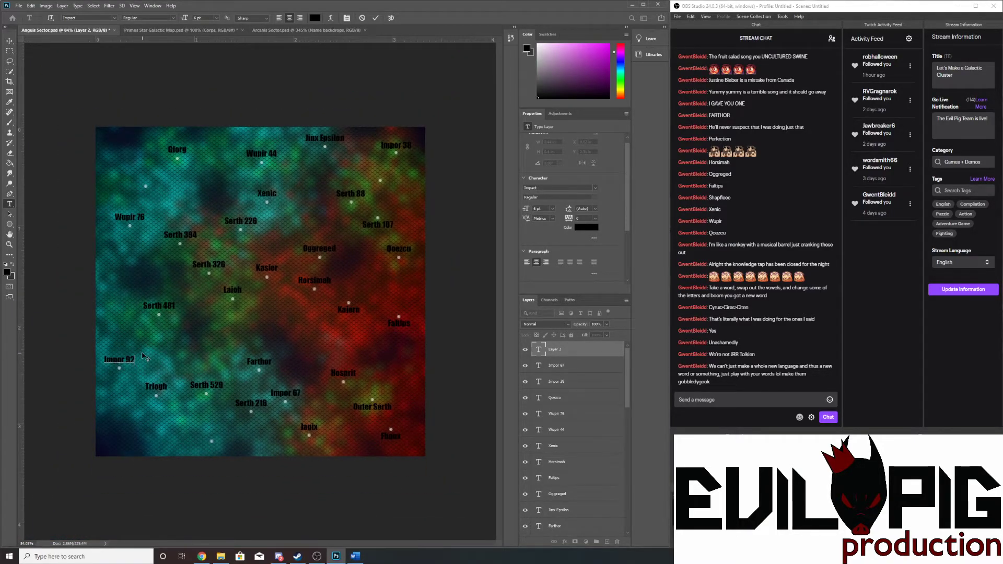
scroll(193, 460, "up", 4)
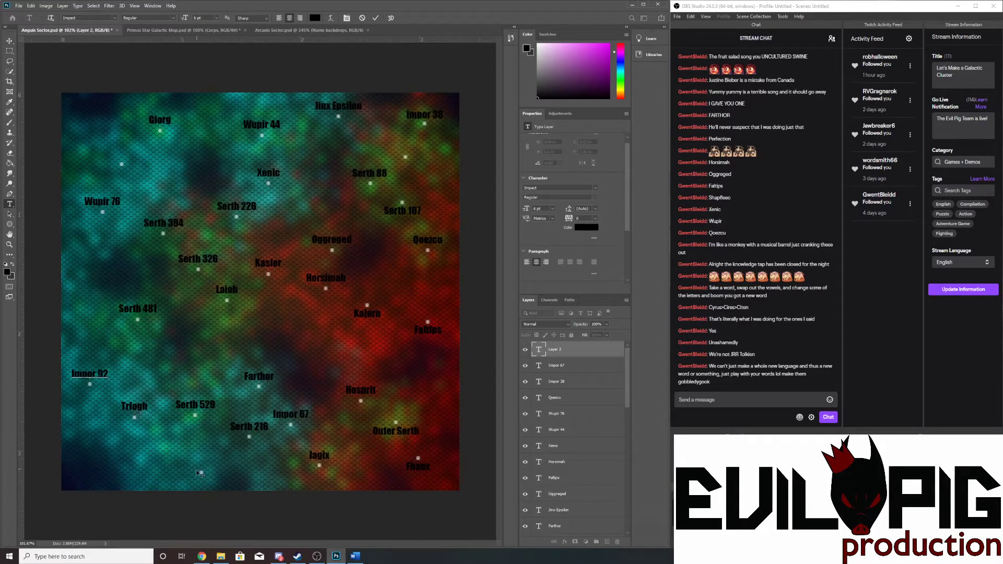
scroll(194, 491, "up", 2)
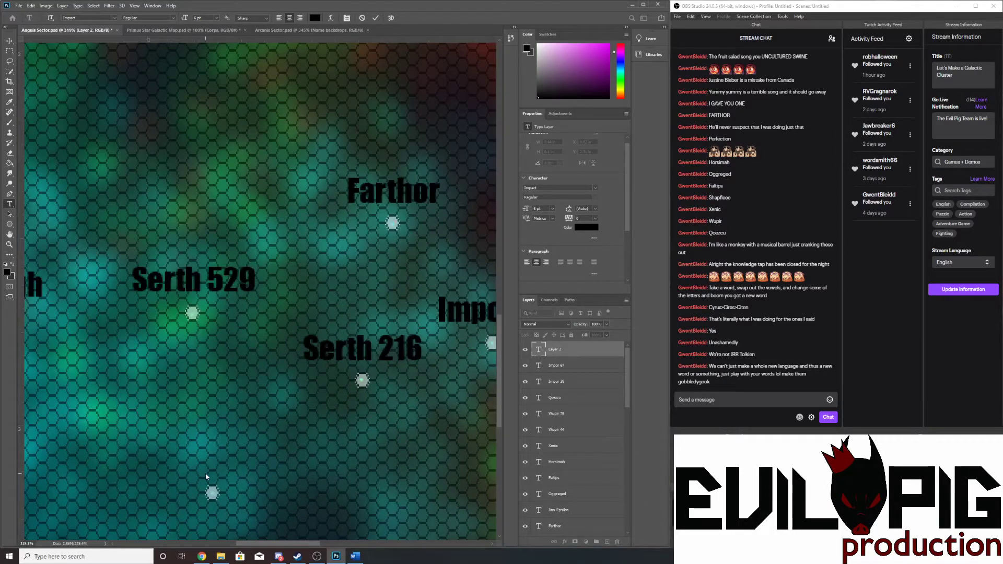
scroll(211, 491, "down", 1)
scroll(211, 498, "down", 2)
scroll(213, 494, "up", 3)
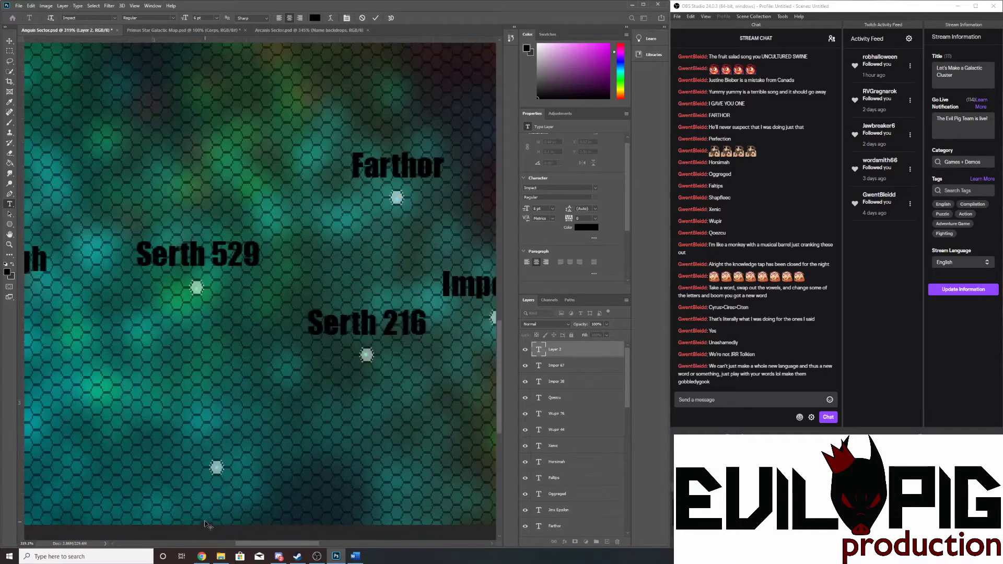
left_click(217, 441)
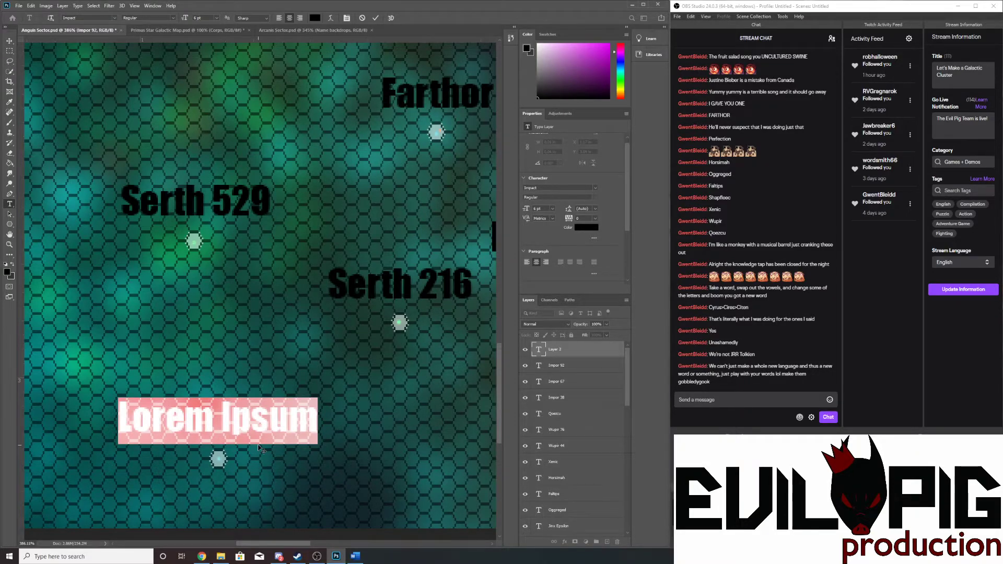
type("B")
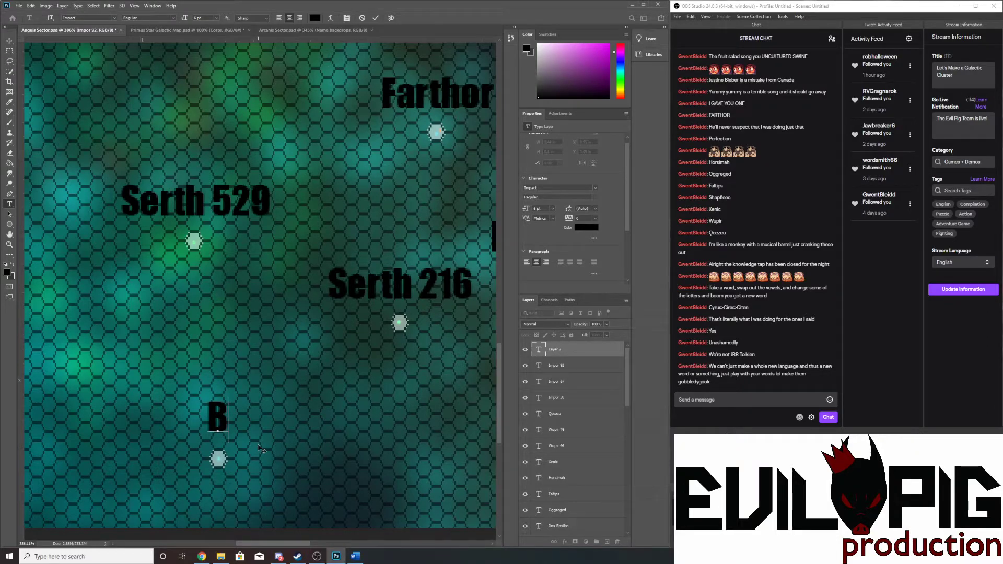
type("el")
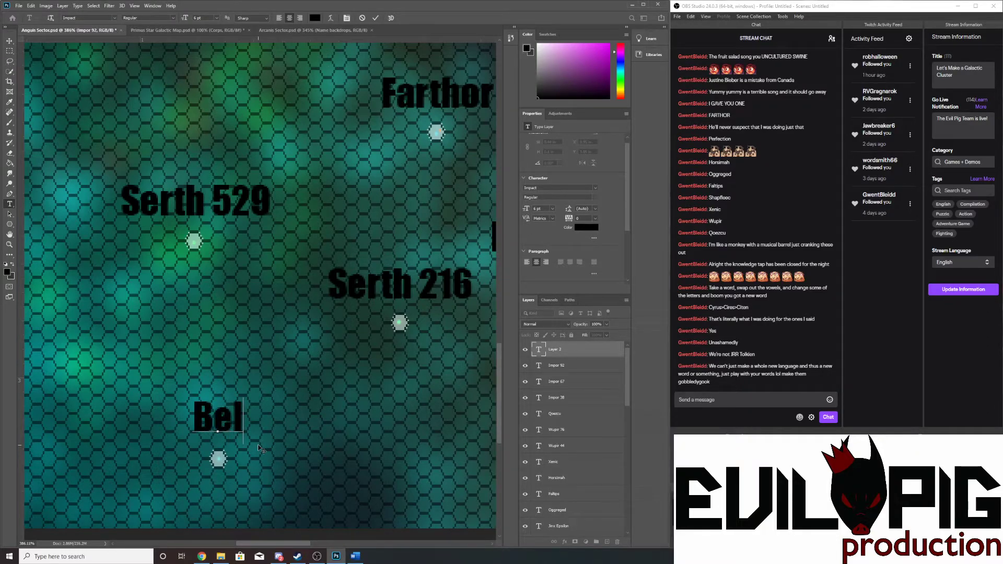
type("rog")
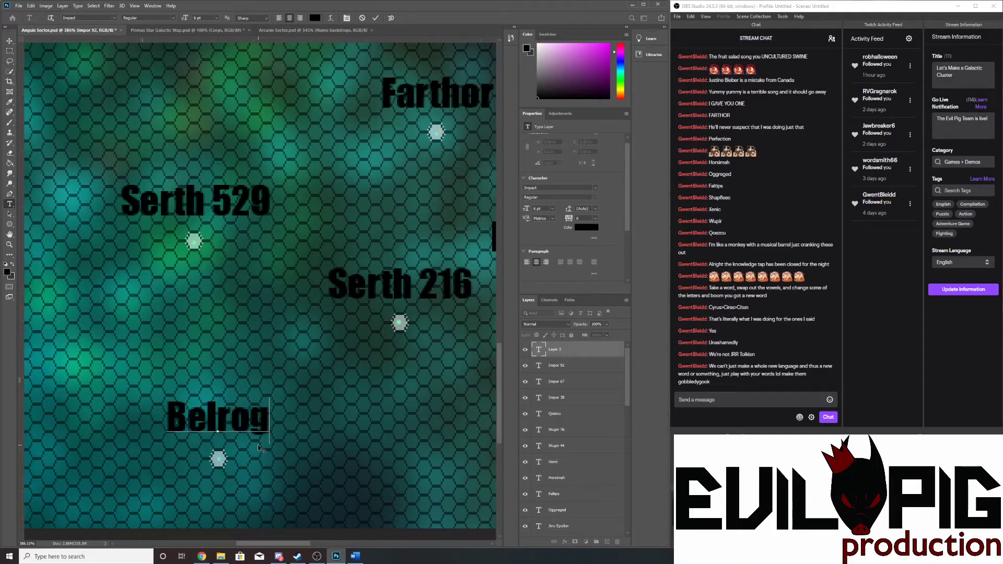
key("BackSpace")
type("h")
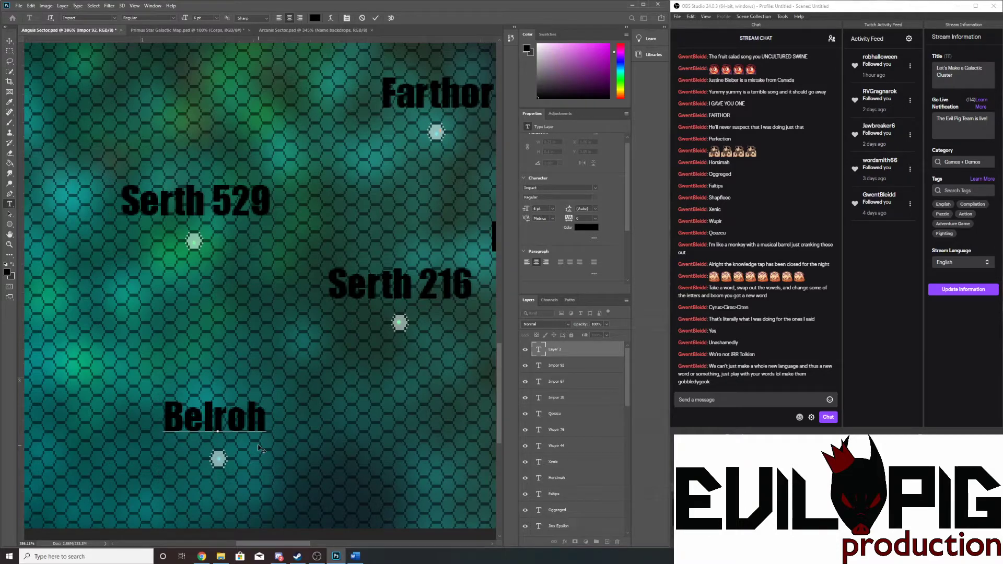
type("18")
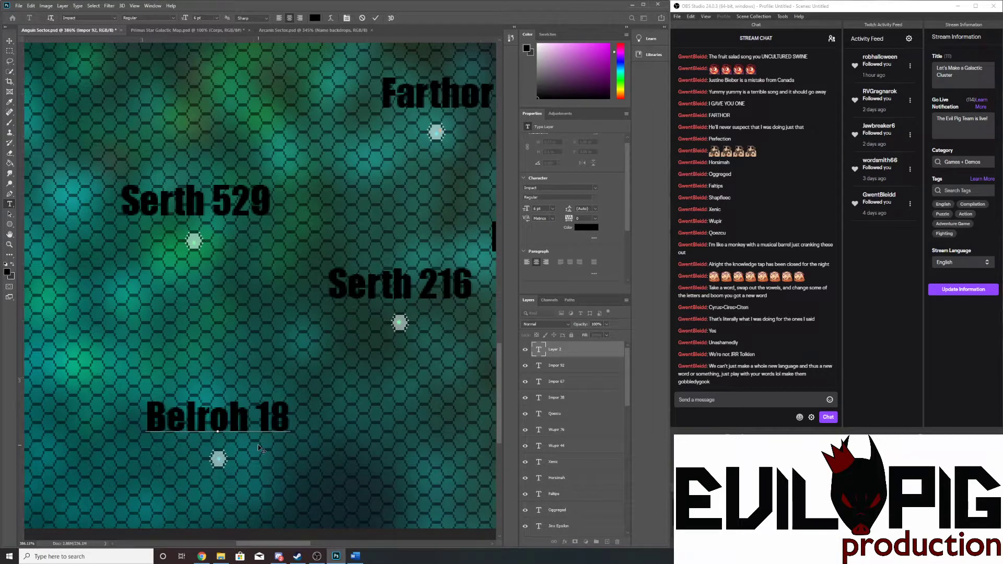
scroll(260, 448, "down", 10)
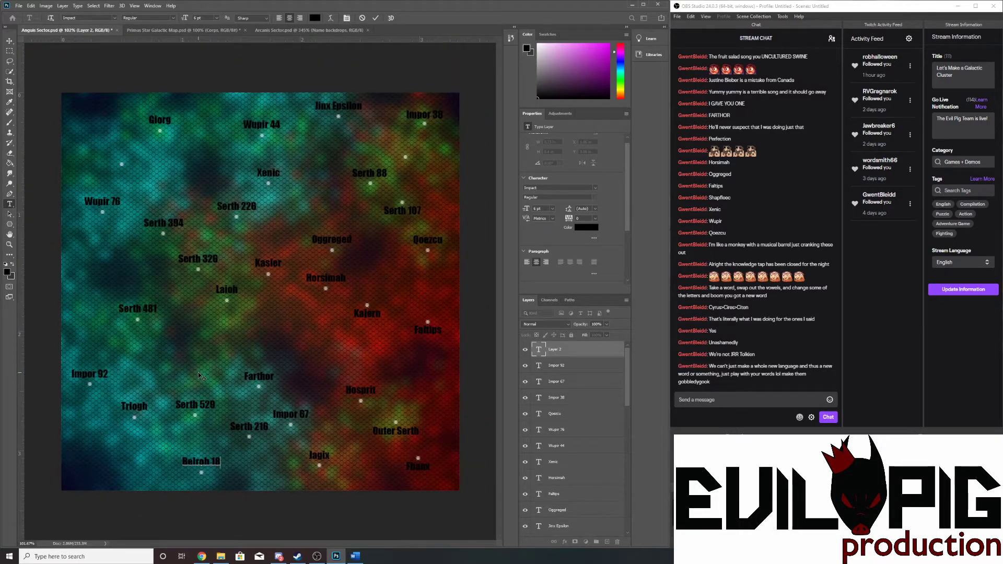
scroll(199, 372, "down", 2)
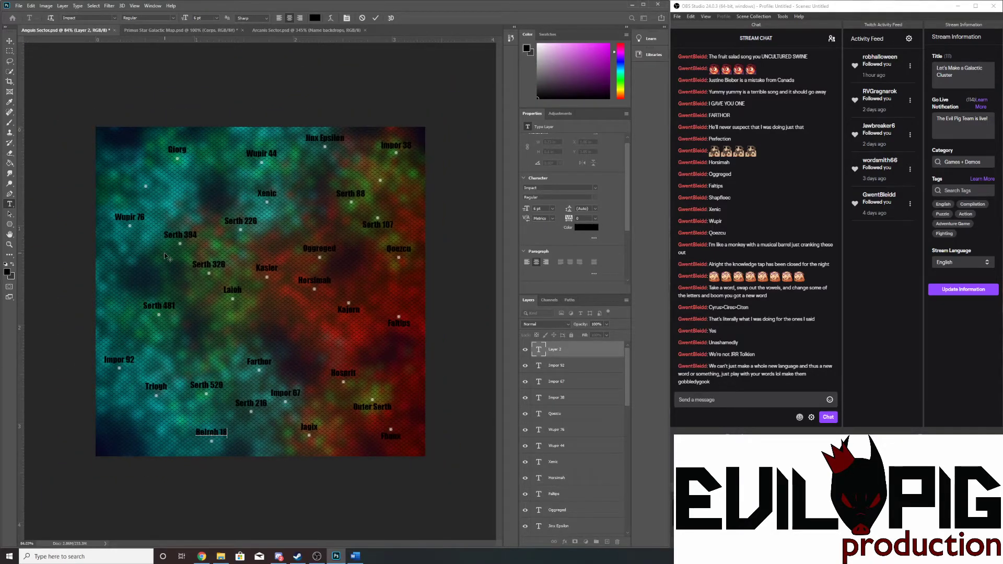
scroll(136, 156, "up", 8)
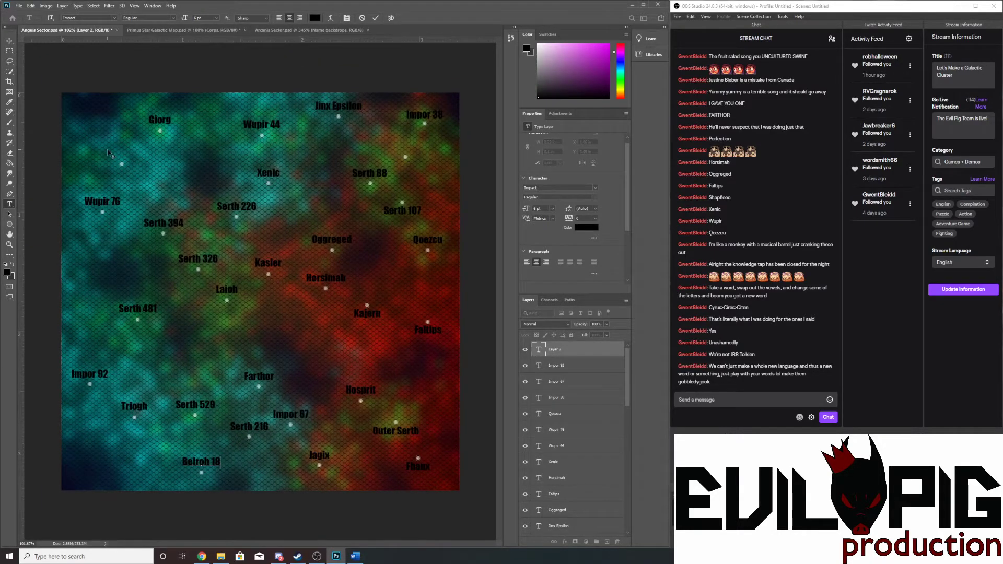
key("ctrl+Return")
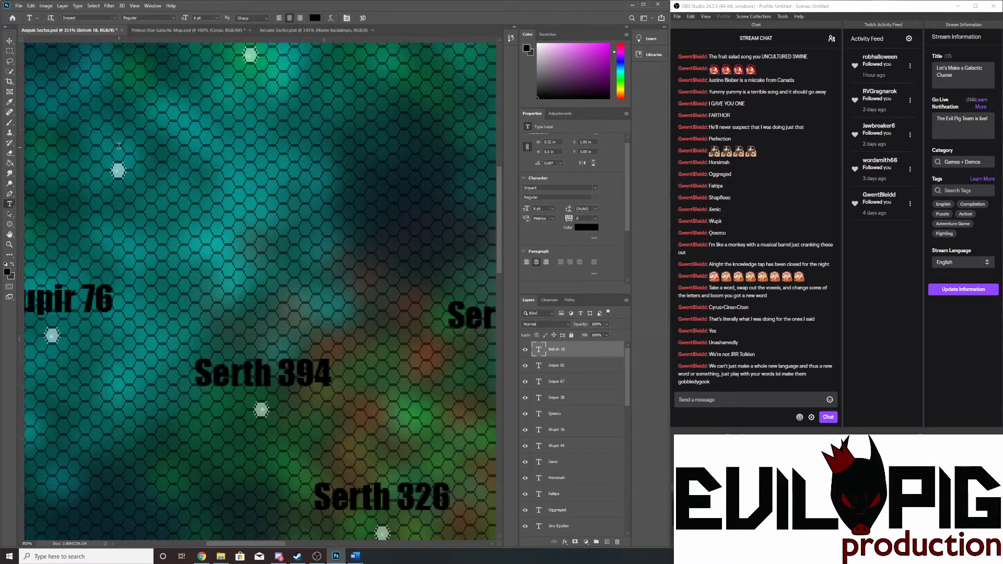
- Add a text label reading Belroh 83 above the unnamed star between Giorg and Wupir 76
left_click(119, 146)
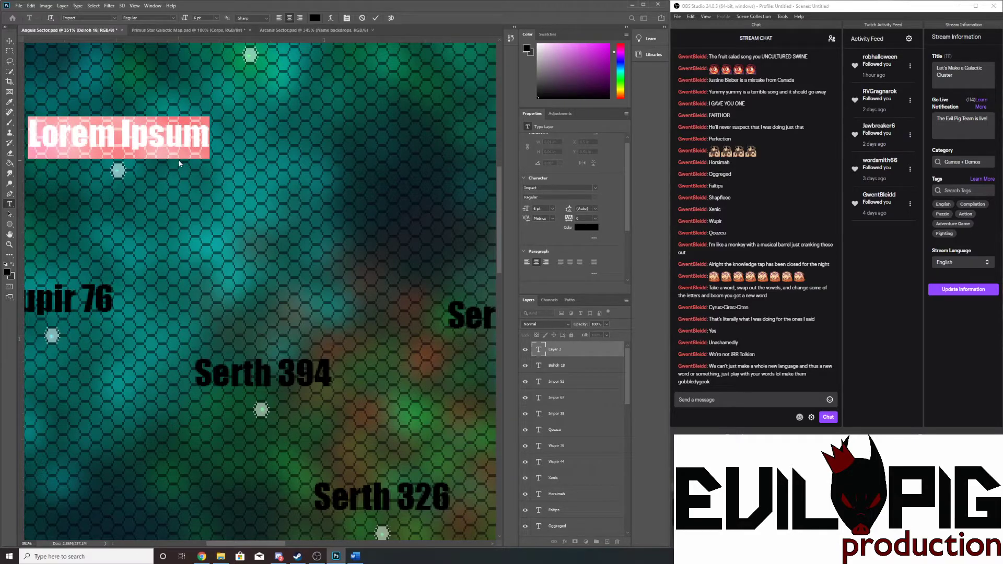
type("Belroh")
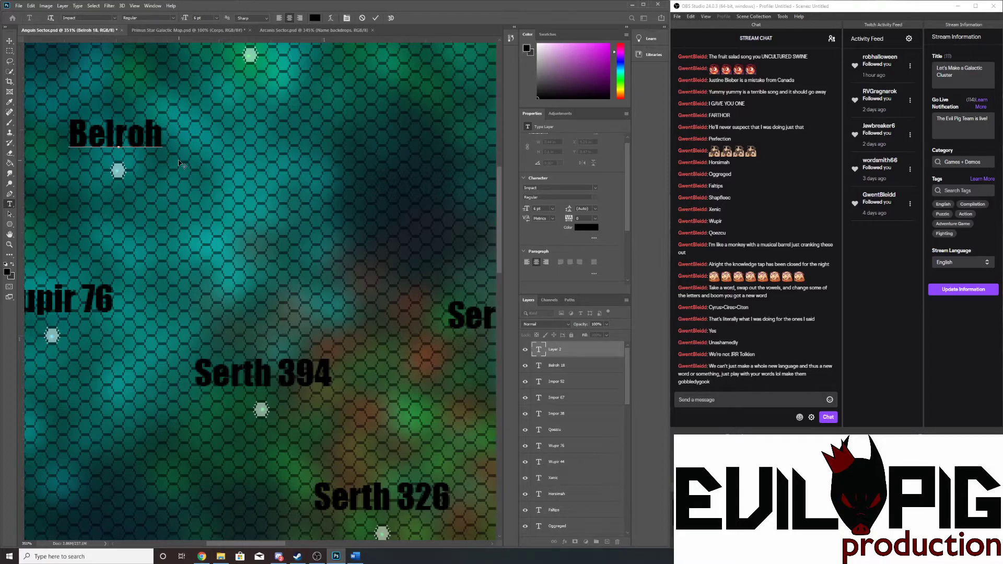
type("8")
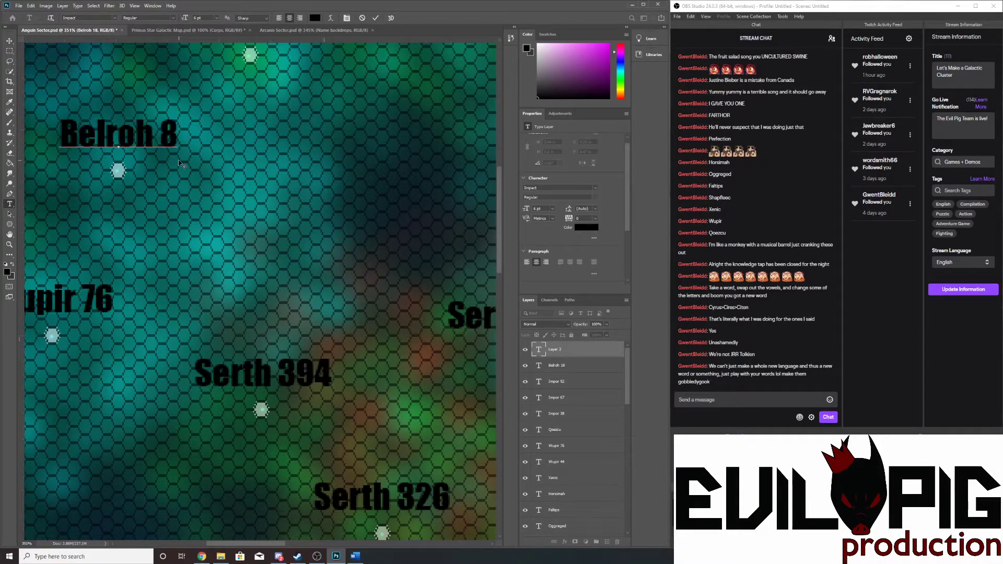
type("3")
scroll(227, 227, "down", 5)
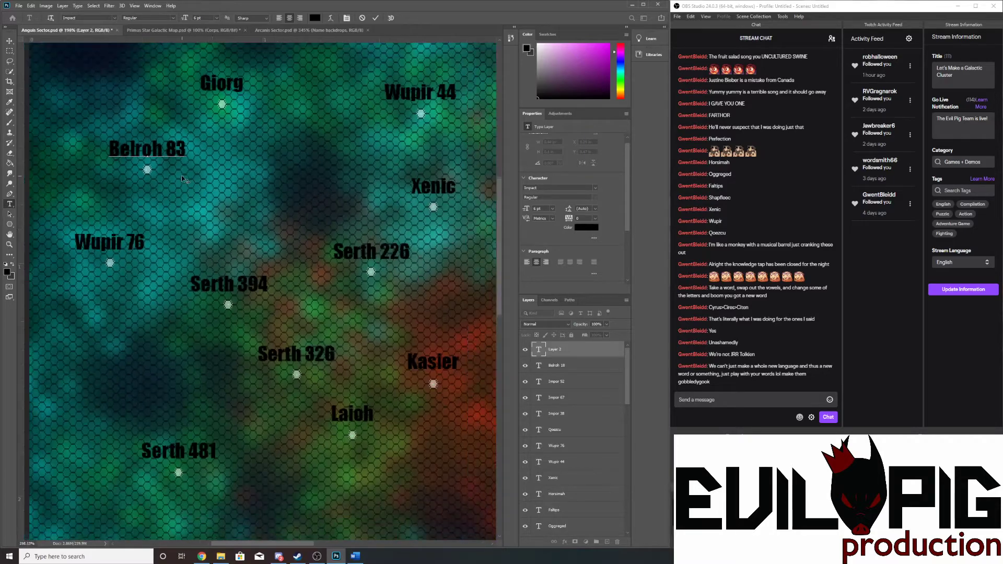
- Rename the Outer Serth label in the map's southeast to Ravninth and commit the text
scroll(245, 235, "down", 3)
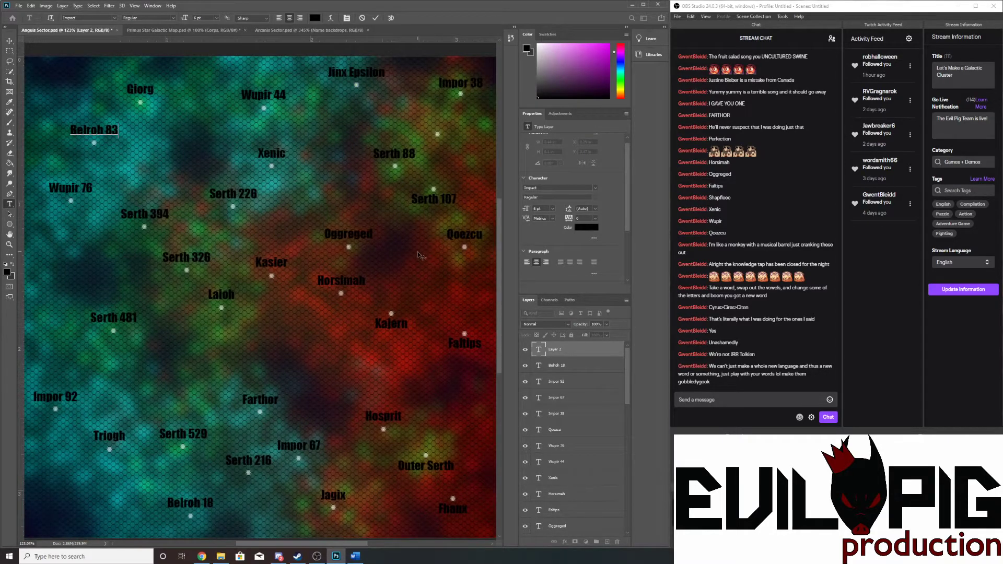
scroll(278, 275, "up", 3)
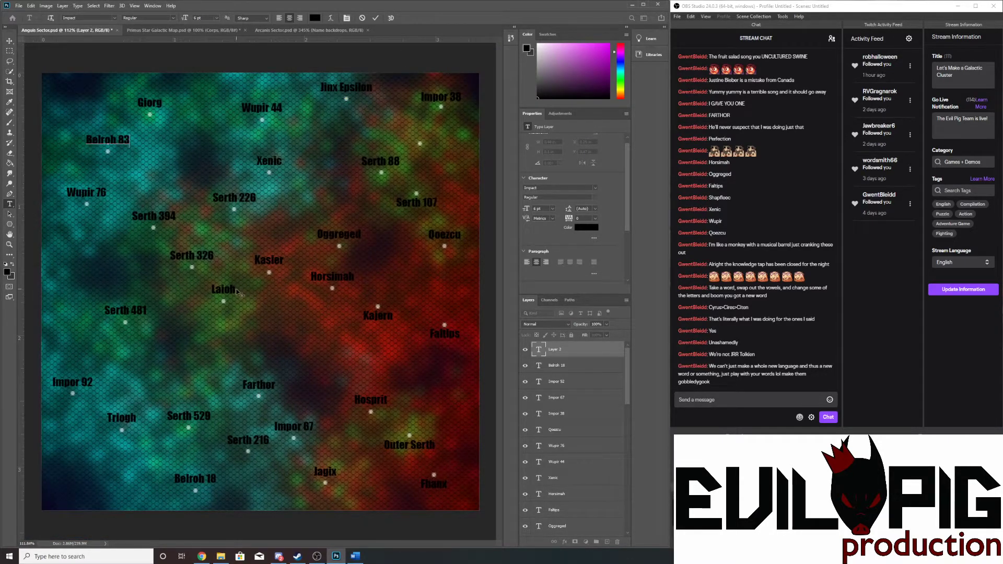
scroll(238, 292, "down", 2)
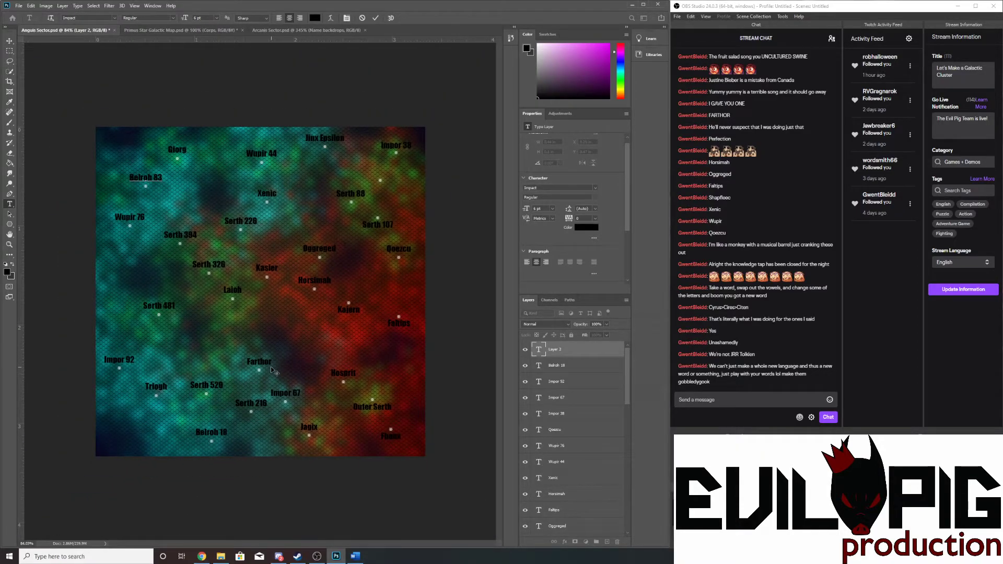
scroll(272, 371, "up", 5)
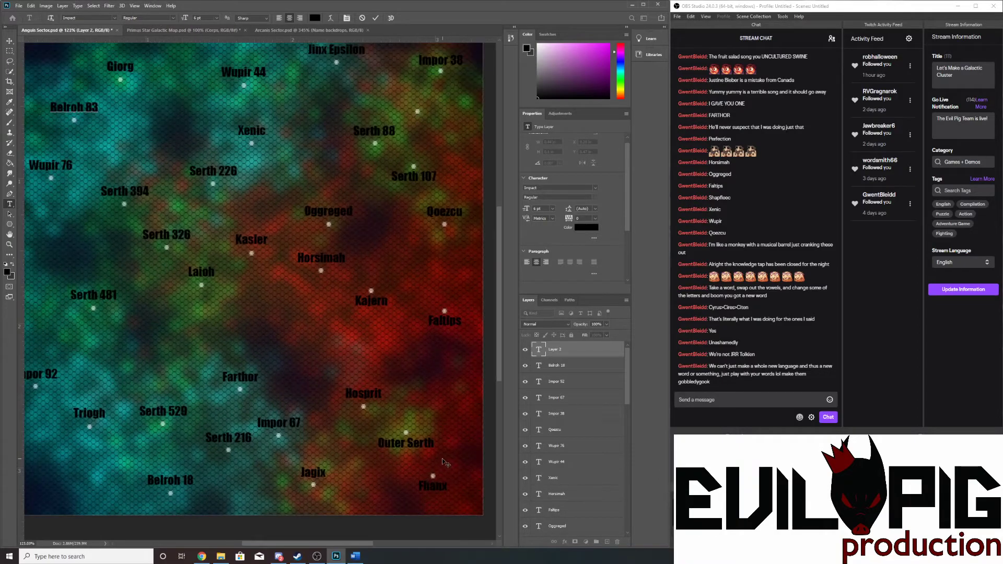
scroll(453, 463, "up", 2)
left_click(413, 421)
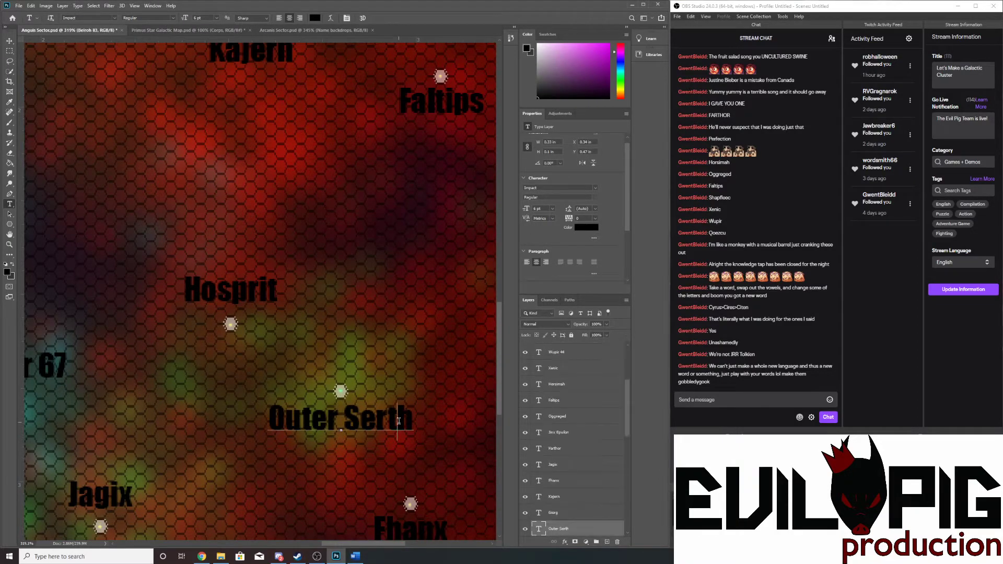
left_click_drag(414, 421, 263, 426)
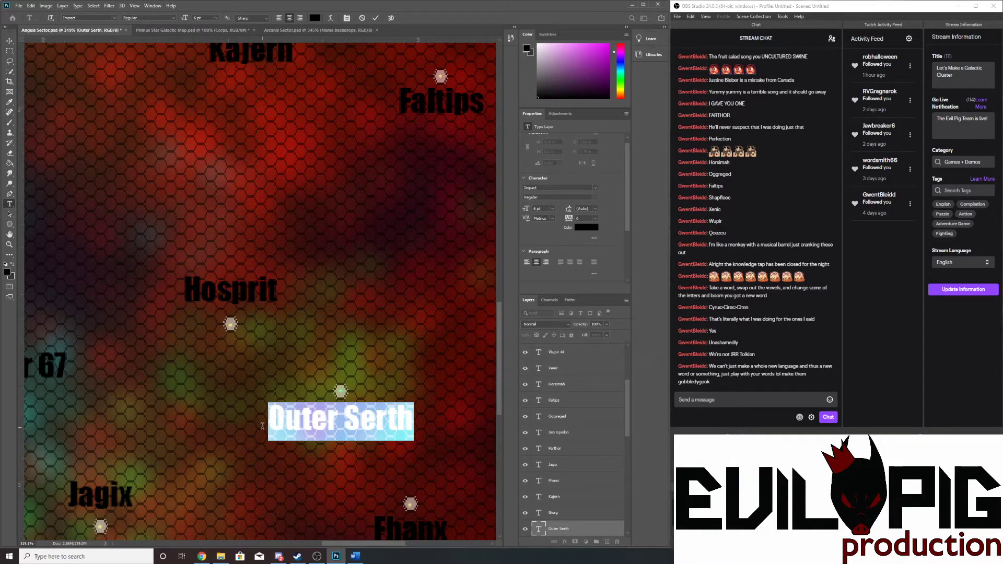
type("R")
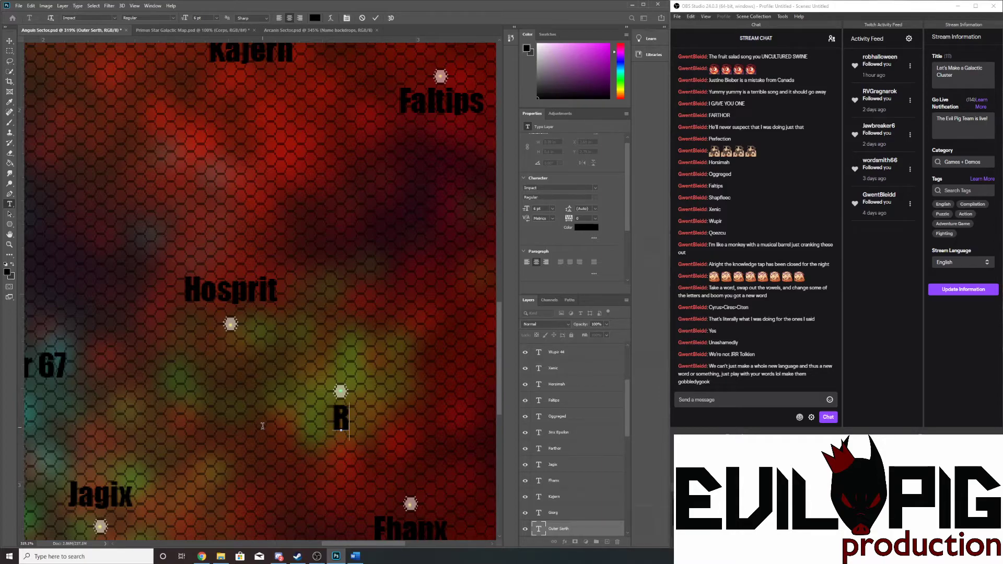
type("av")
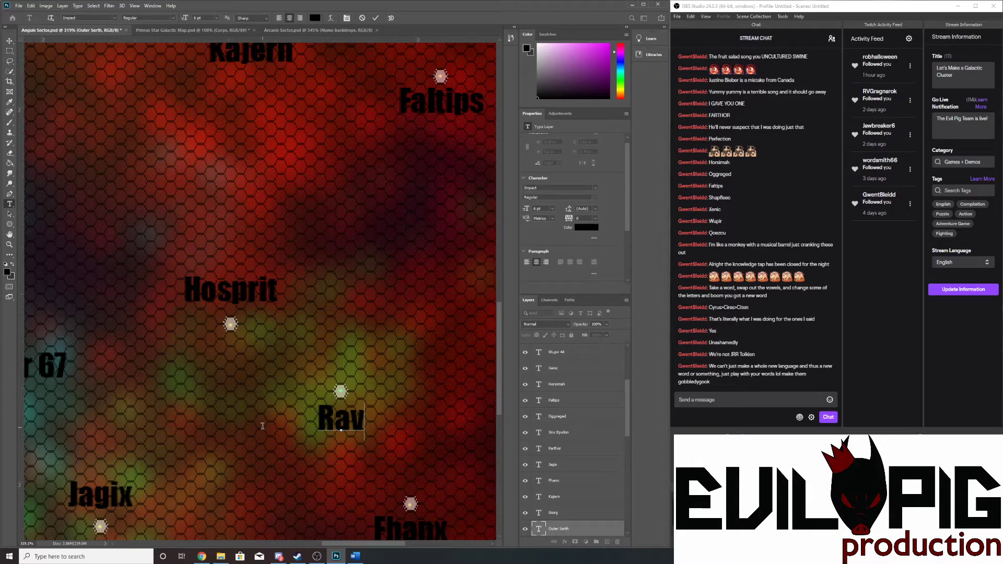
type("n")
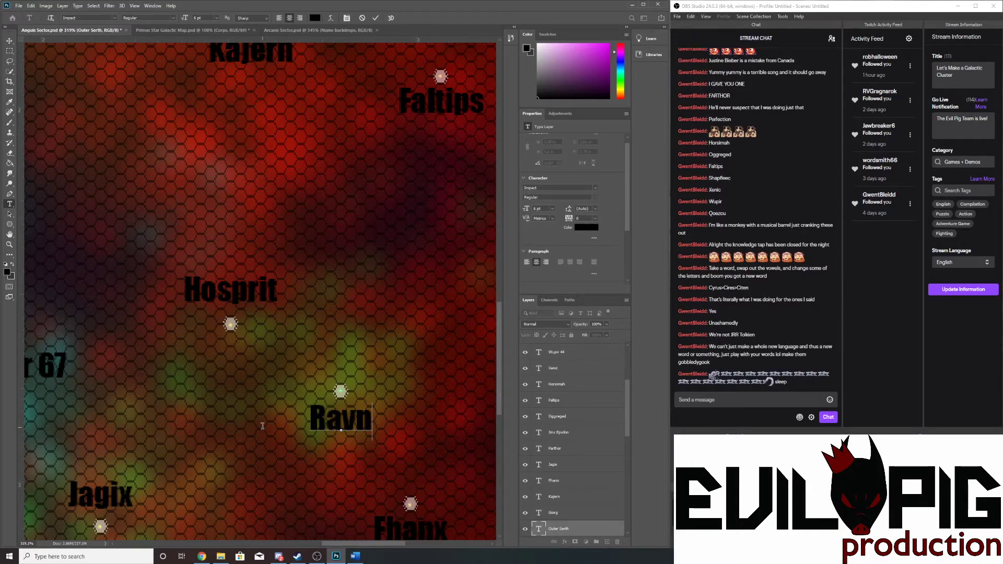
type("int")
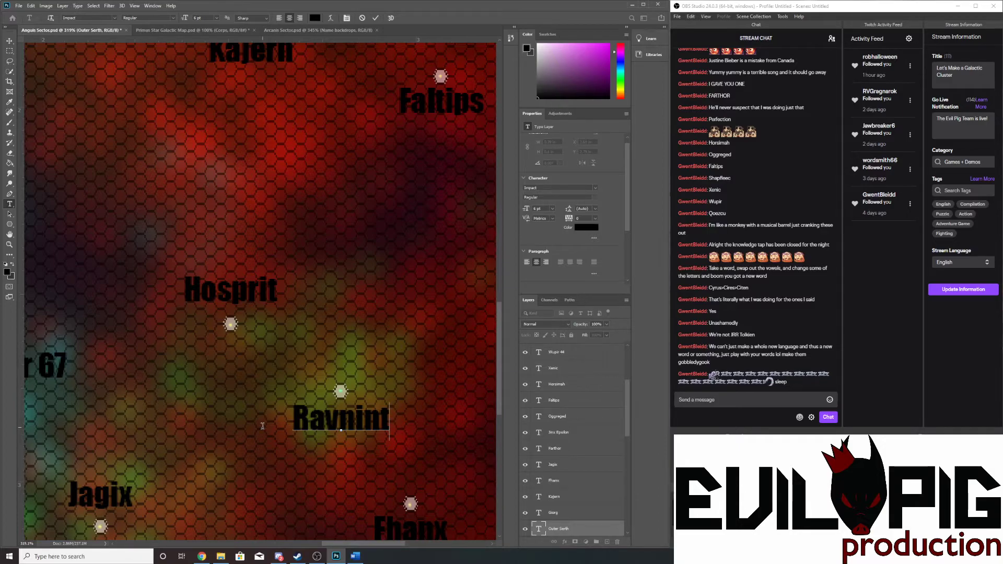
type("h")
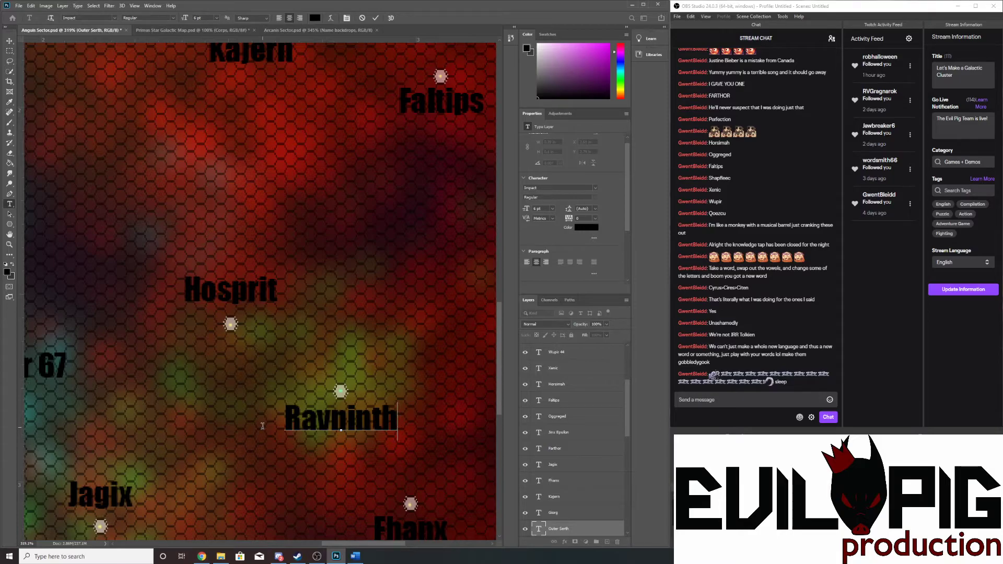
scroll(262, 425, "down", 6)
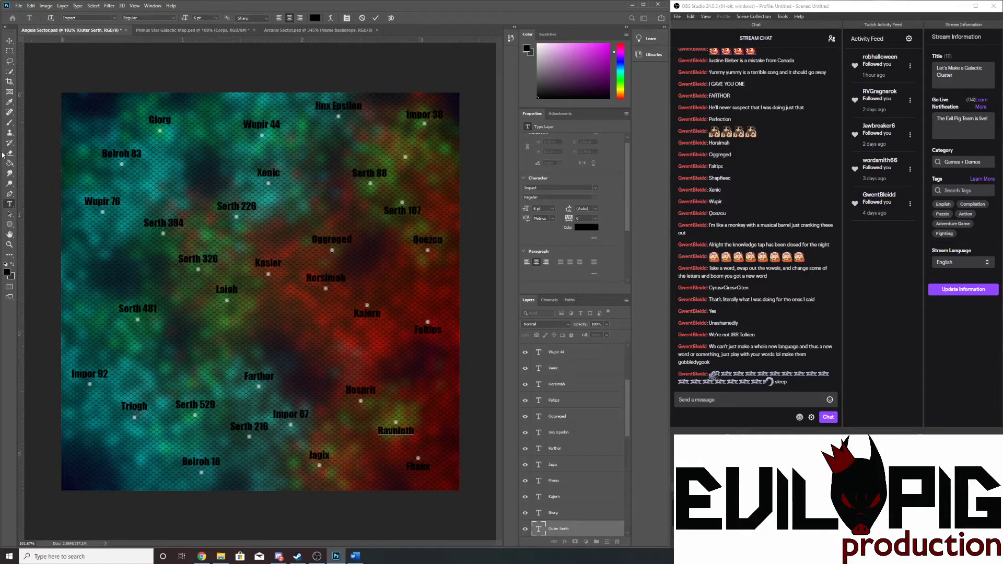
left_click(14, 125)
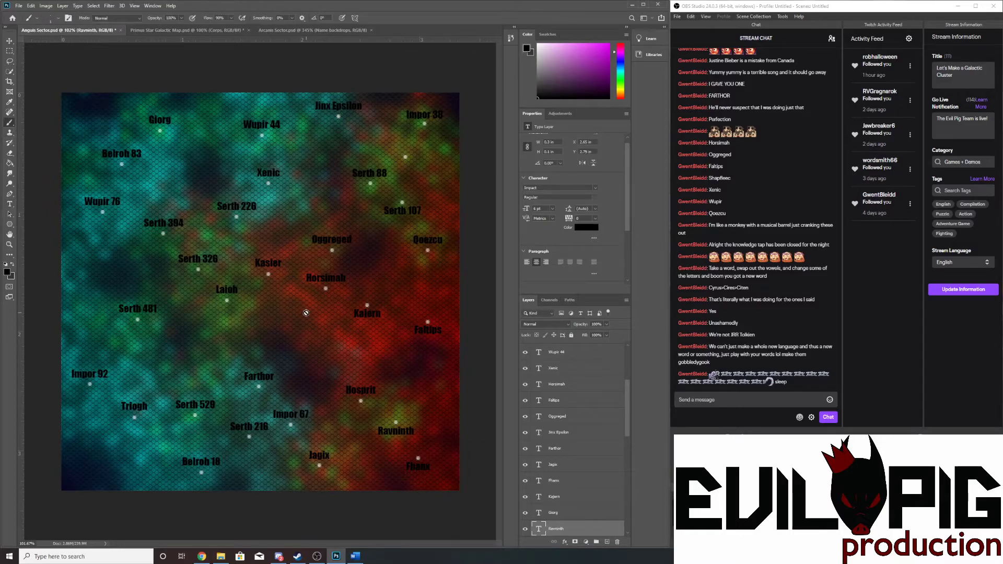
- Merge all the star name text layers, from Belroh 83 down to Names, into a single layer
scroll(558, 361, "up", 3)
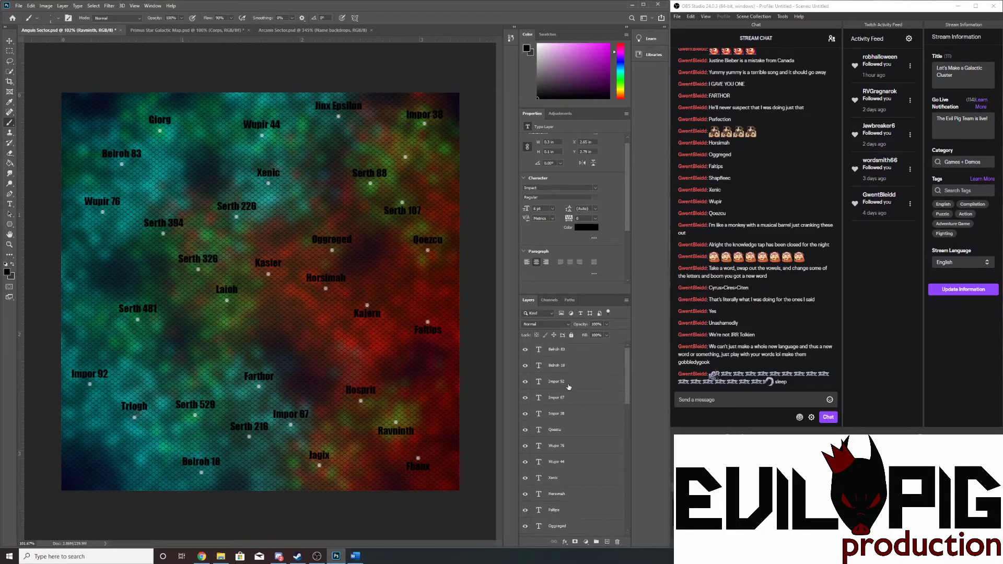
left_click(557, 356)
scroll(560, 413, "down", 5)
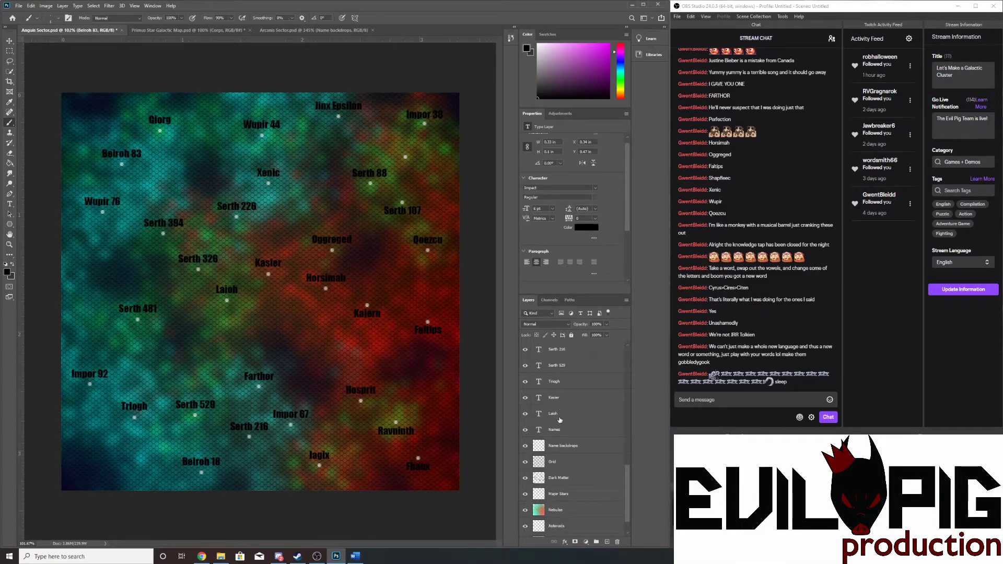
left_click(559, 432, "shift")
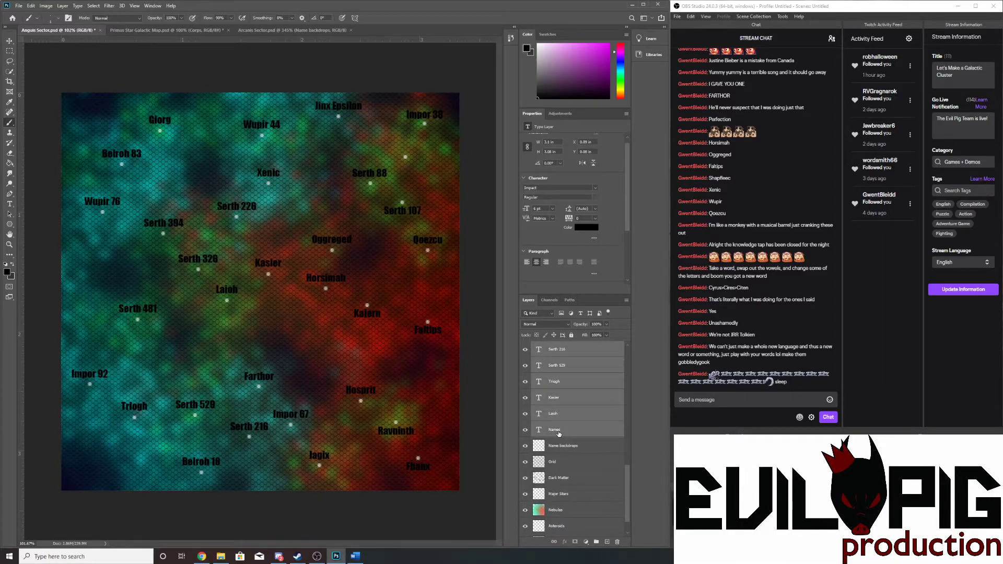
key("ctrl+e")
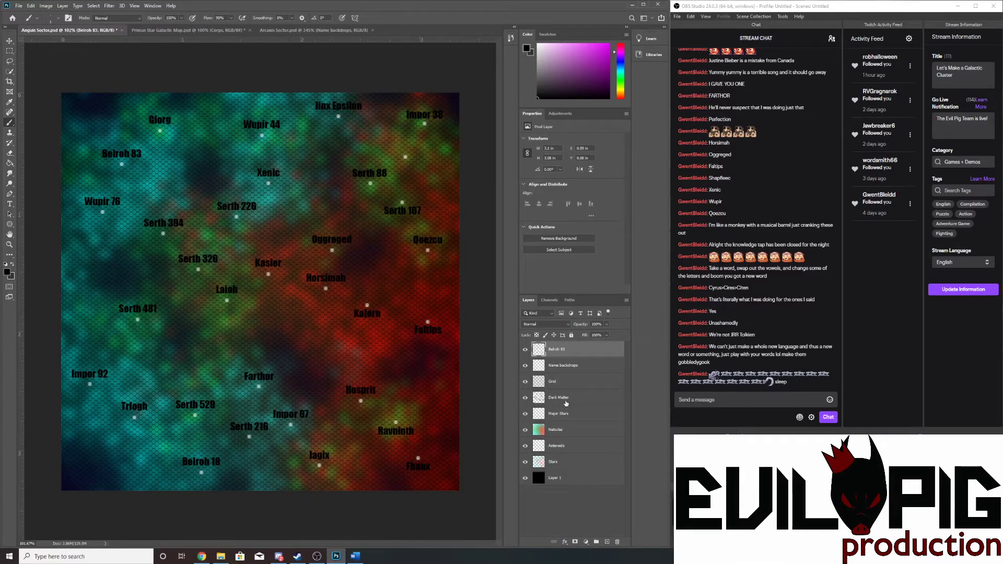
- On the merged names layer, quick-select the empty area across the whole map and invert the selection so only the lettering is selected
left_click(568, 367)
left_click(568, 351)
left_click(10, 73)
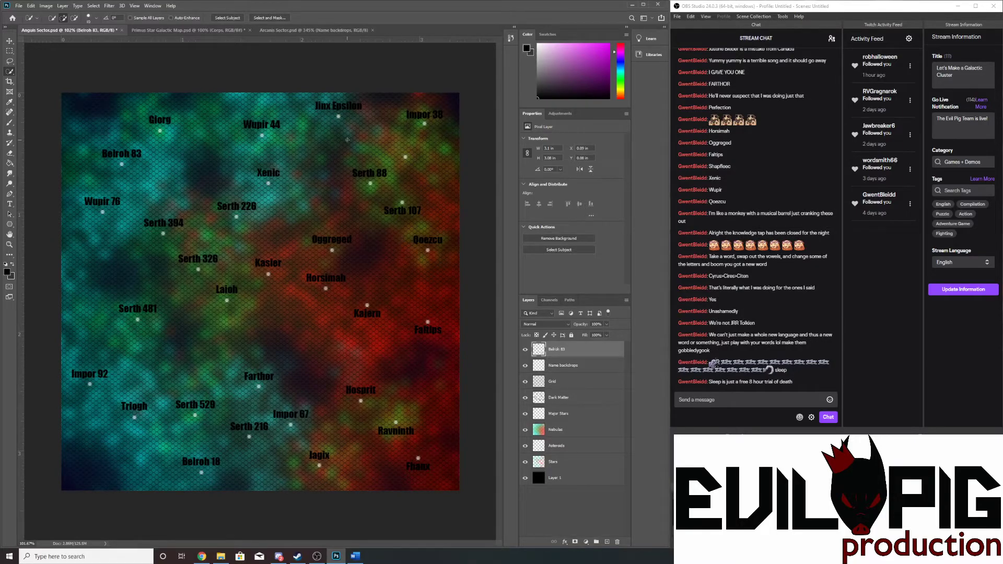
key("bracketright")
key("bracketright")
key("bracketright")
key("bracketright")
mouse_move(363, 160)
left_mouse_down()
mouse_move(435, 111)
mouse_move(319, 122)
mouse_move(193, 116)
mouse_move(223, 121)
mouse_move(63, 152)
left_mouse_up()
mouse_move(104, 252)
left_mouse_down()
mouse_move(73, 300)
mouse_move(161, 306)
mouse_move(229, 226)
left_mouse_up()
mouse_move(280, 205)
left_mouse_down()
mouse_move(304, 306)
mouse_move(317, 317)
mouse_move(355, 292)
mouse_move(416, 292)
mouse_move(427, 427)
mouse_move(419, 475)
left_mouse_up()
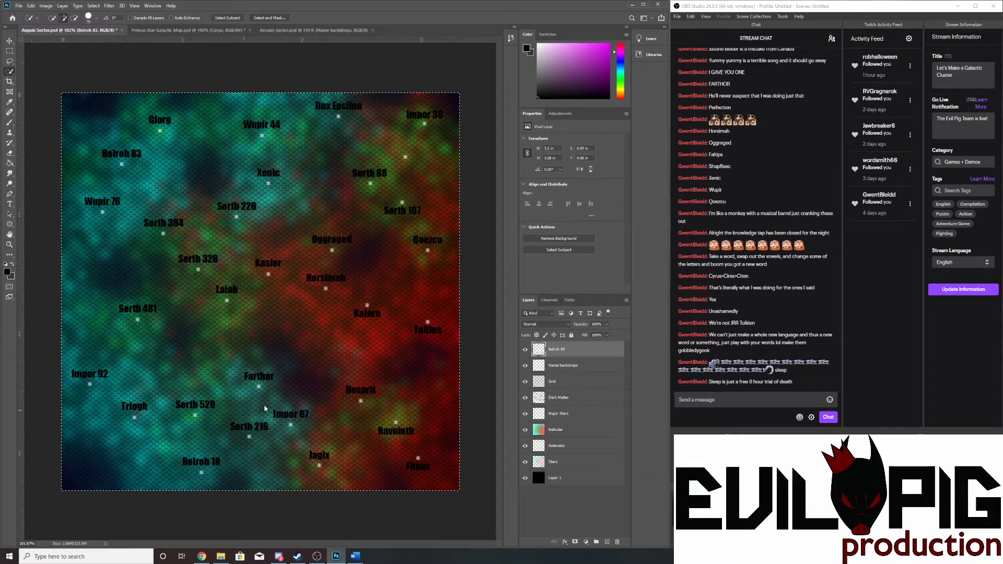
key("ctrl+shift+i")
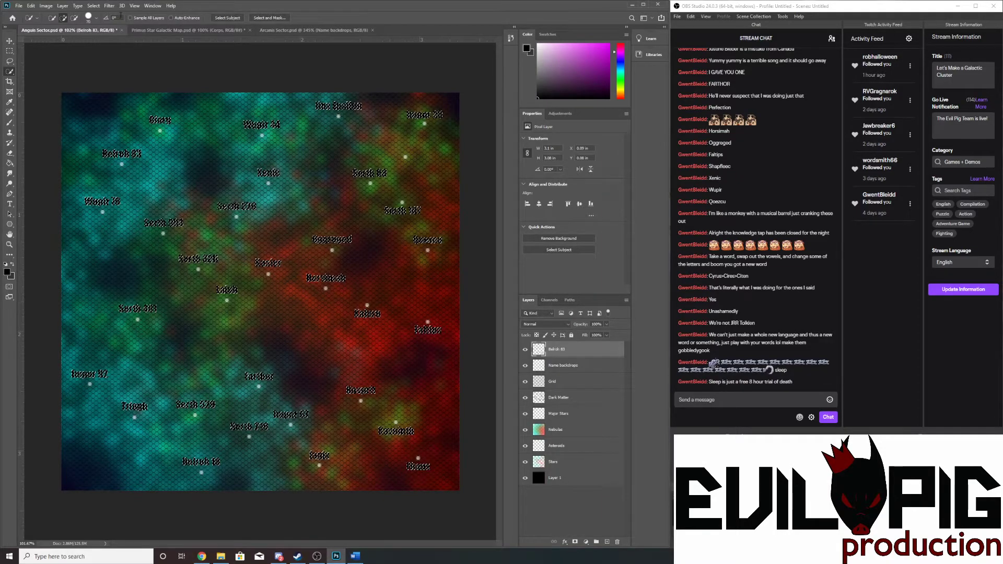
- Turn the lettering selection into a border selection, keeping the suggested width
left_click(99, 7)
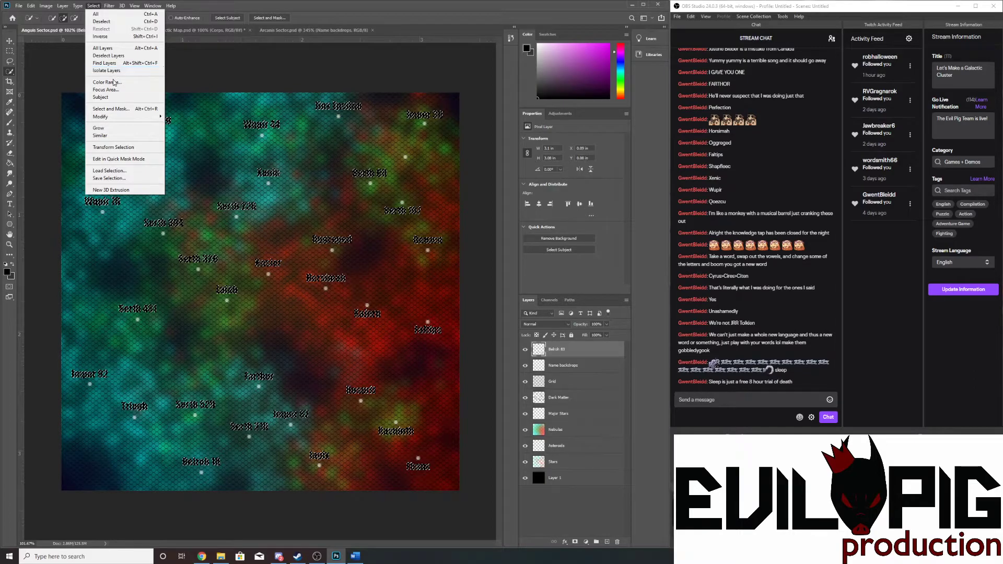
mouse_move(115, 117)
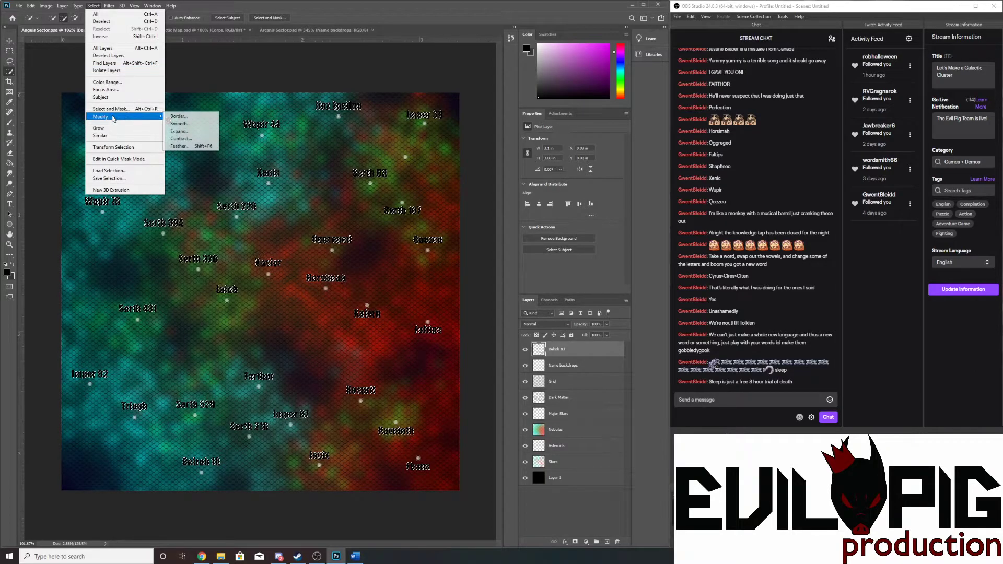
left_click(179, 117)
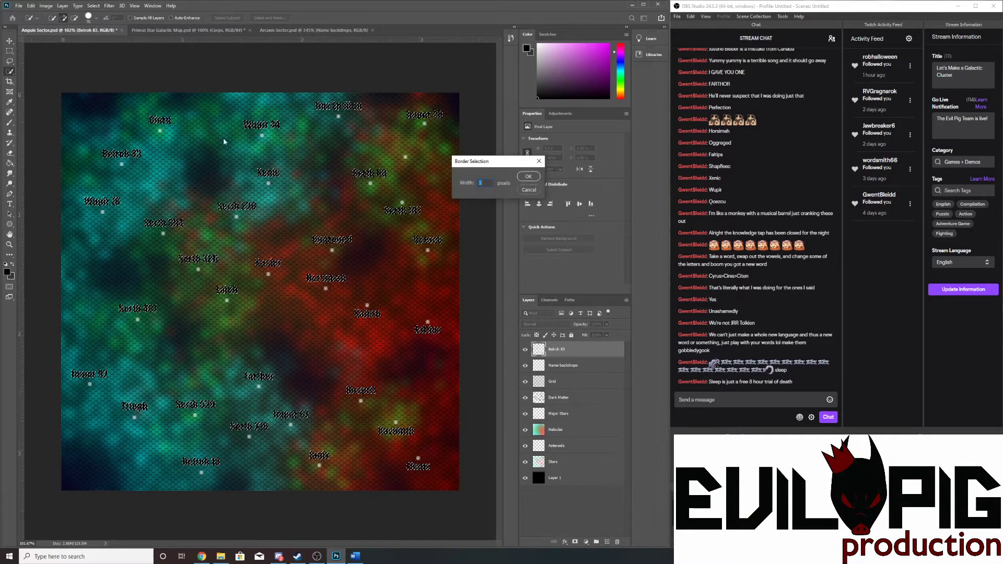
left_click(528, 177)
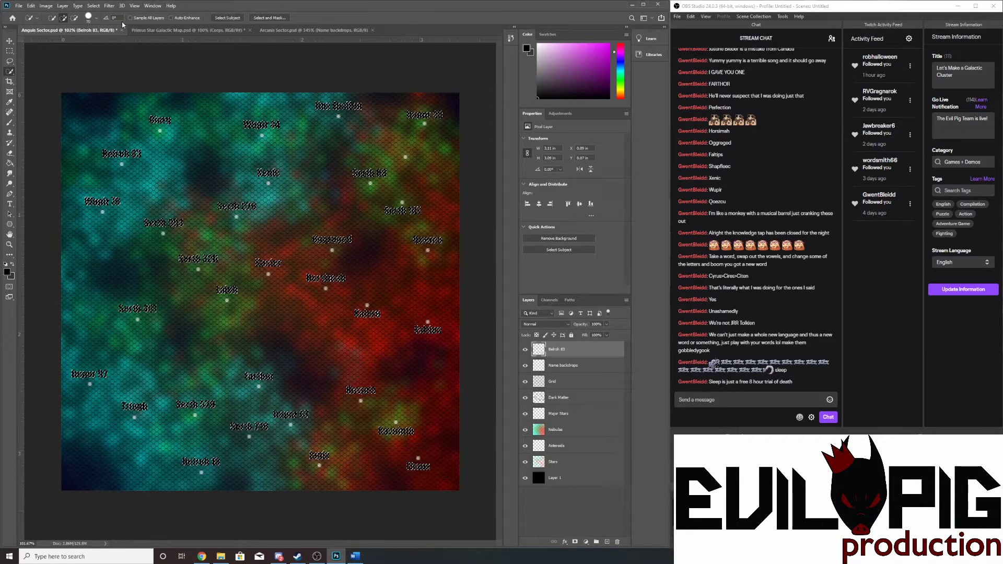
- Expand the border selection around the star names by the suggested amount
left_click(94, 5)
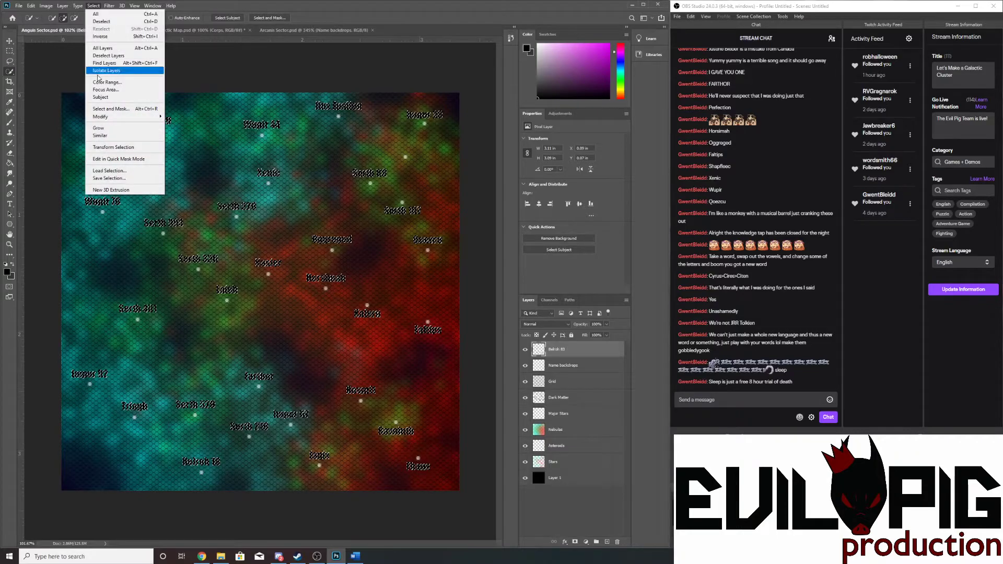
mouse_move(129, 118)
left_click(185, 132)
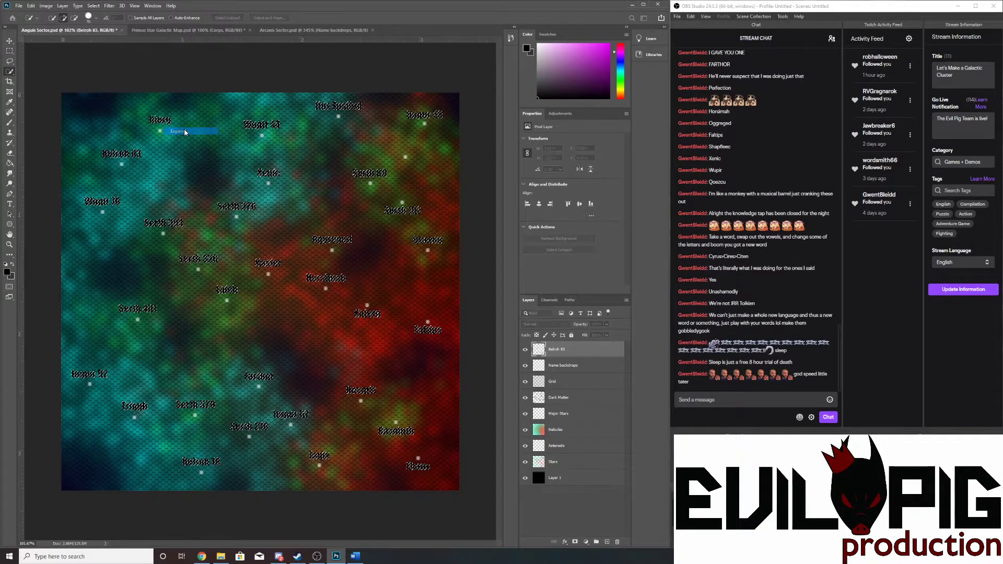
key("Return")
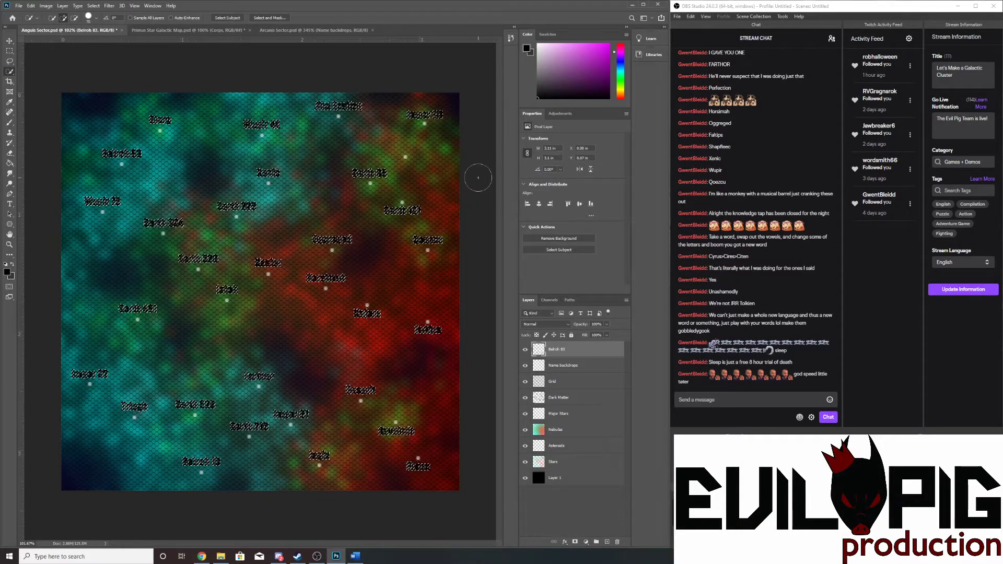
- Activate the Name backdrops layer, then switch to Arcanis Sector.psd and sample the grey backdrop colour around Gardien-F8 with the Brush tool
left_click(576, 366)
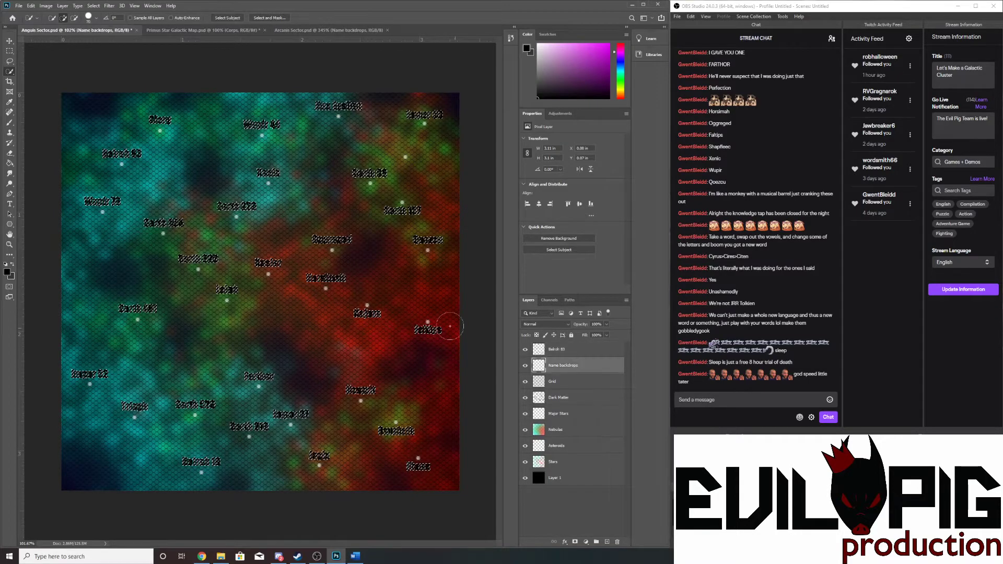
left_click(303, 34)
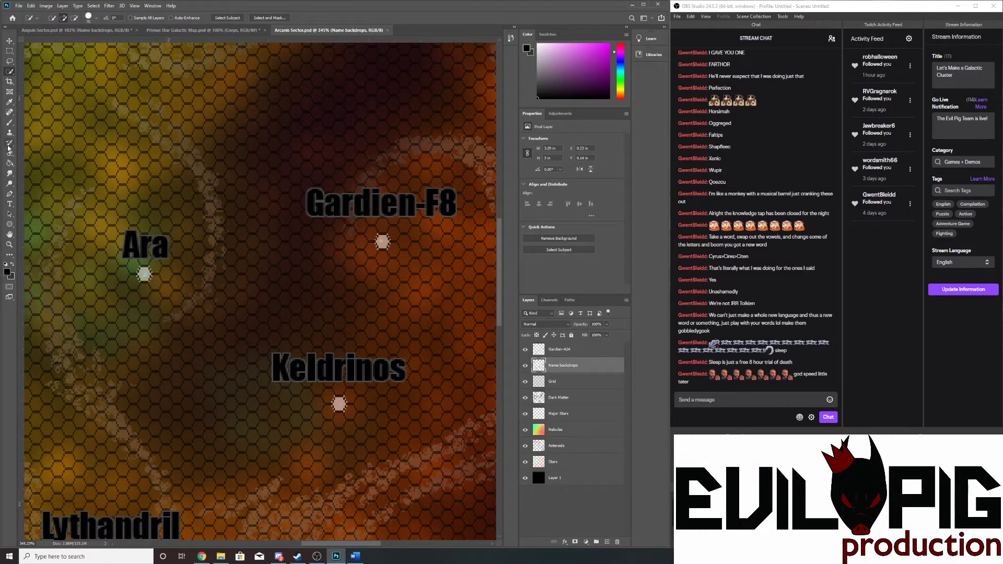
left_click(10, 122)
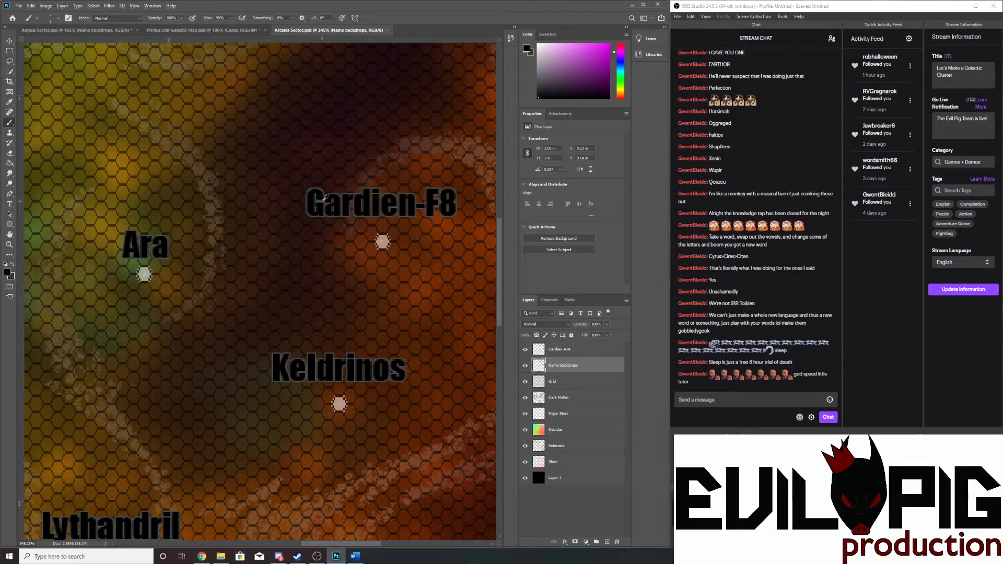
key("x")
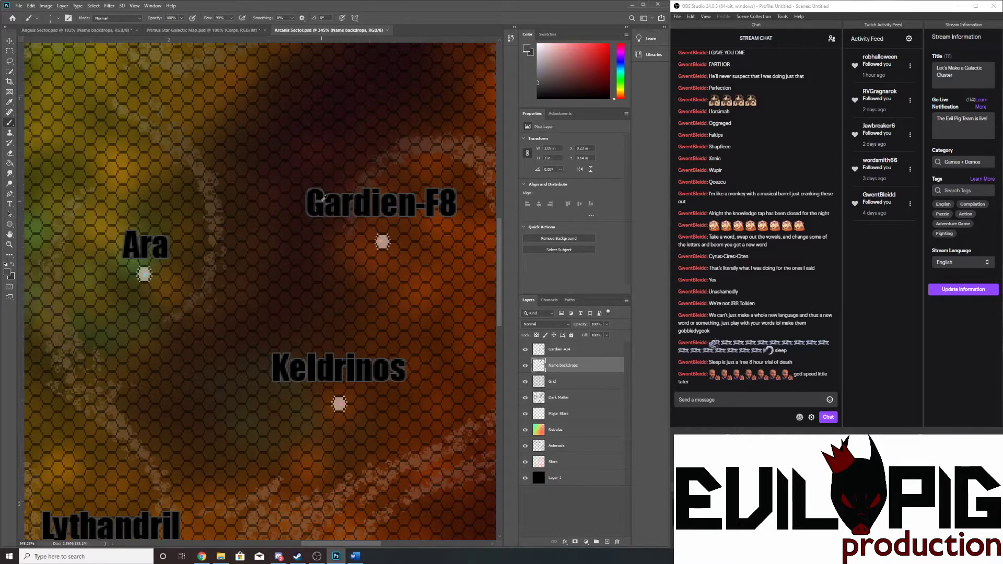
- Return to Anquis Sector.psd and, with a greatly enlarged brush, paint grey into the expanded selection around the star names on the Name backdrops layer
left_click(202, 30)
left_click(104, 32)
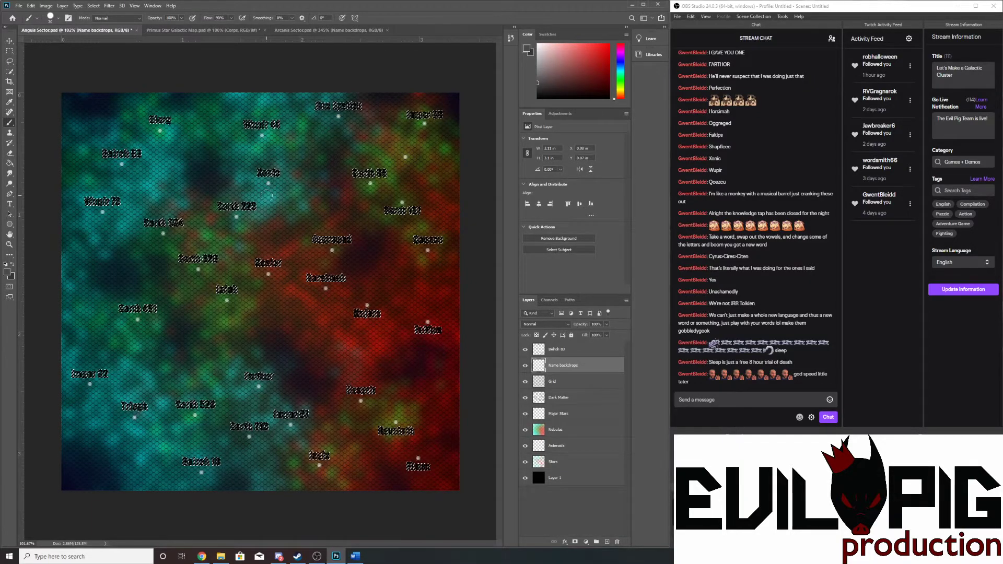
key("bracketright")
key("bracketright")
key("bracketright")
key("bracketright")
key("bracketright")
key("bracketright")
key("bracketright")
key("bracketright")
key("bracketright")
key("bracketright")
key("bracketright")
key("bracketright")
key("bracketright")
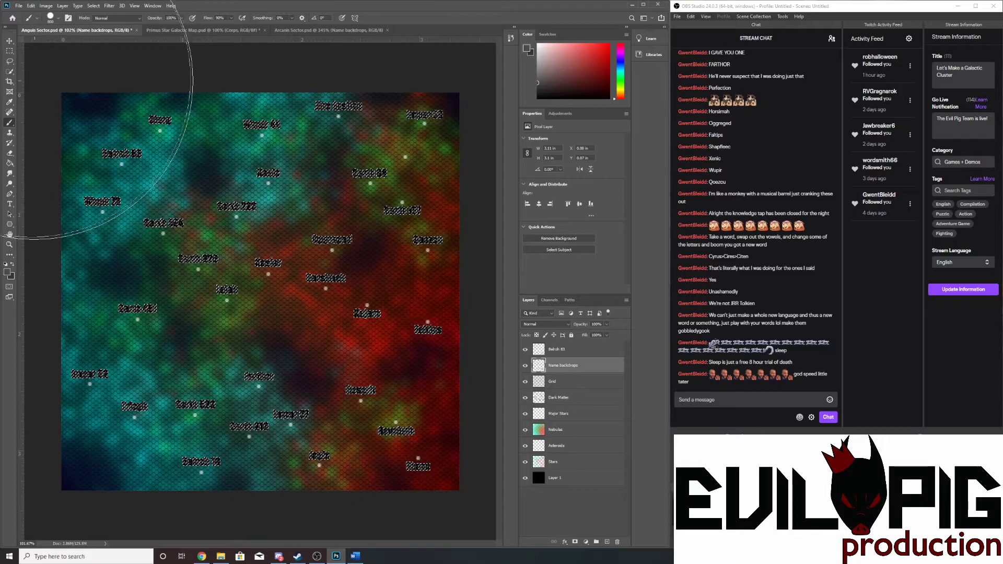
- Clear the selection around the star names and check the lettering's backdrops across the whole map
left_click(10, 51)
left_click(241, 164)
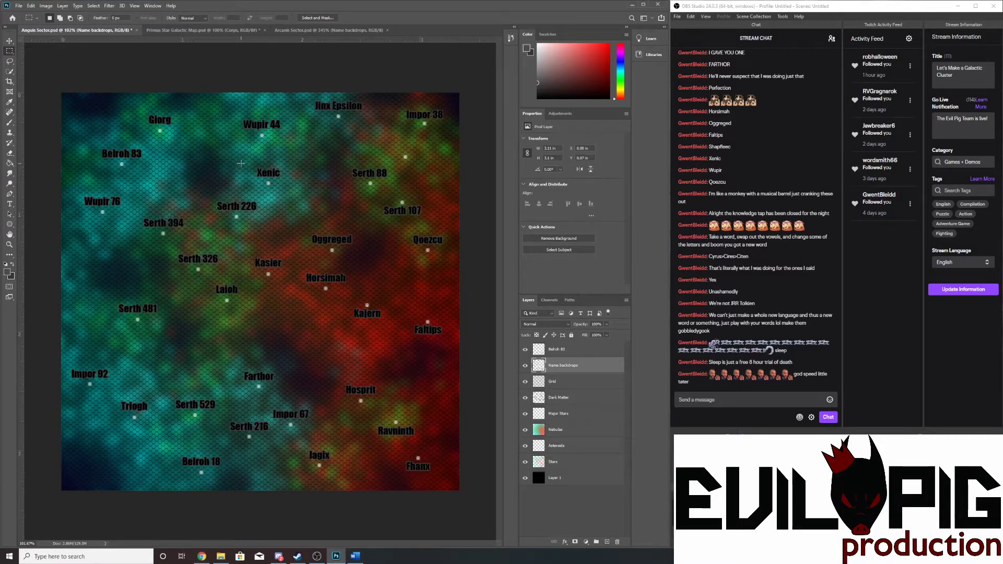
scroll(291, 210, "down", 3)
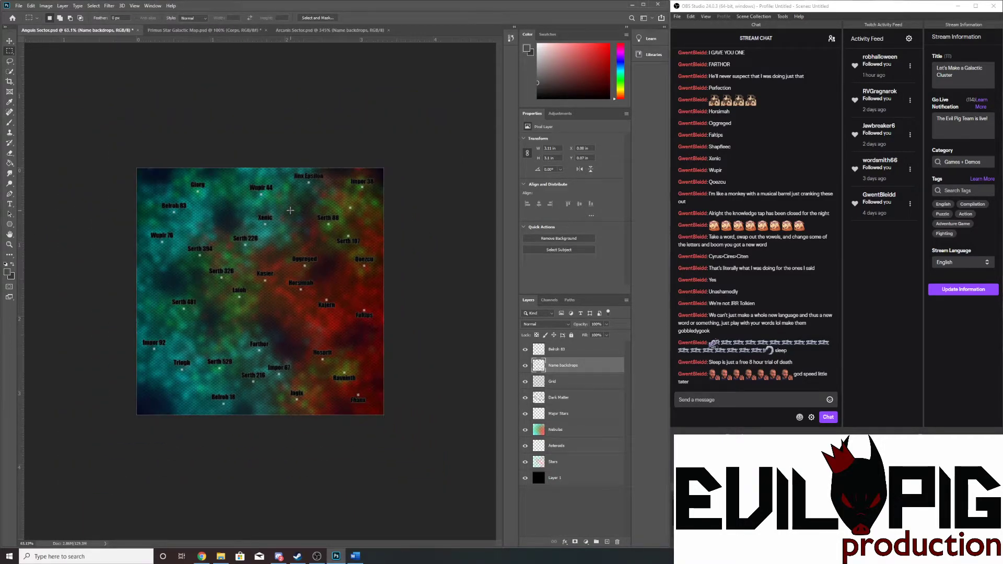
scroll(256, 300, "up", 3)
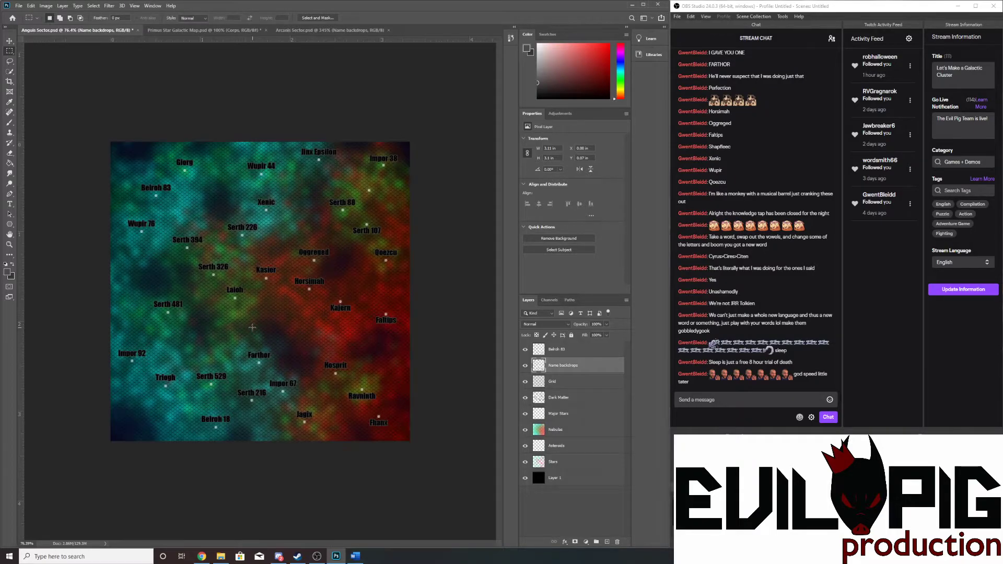
scroll(252, 327, "down", 2)
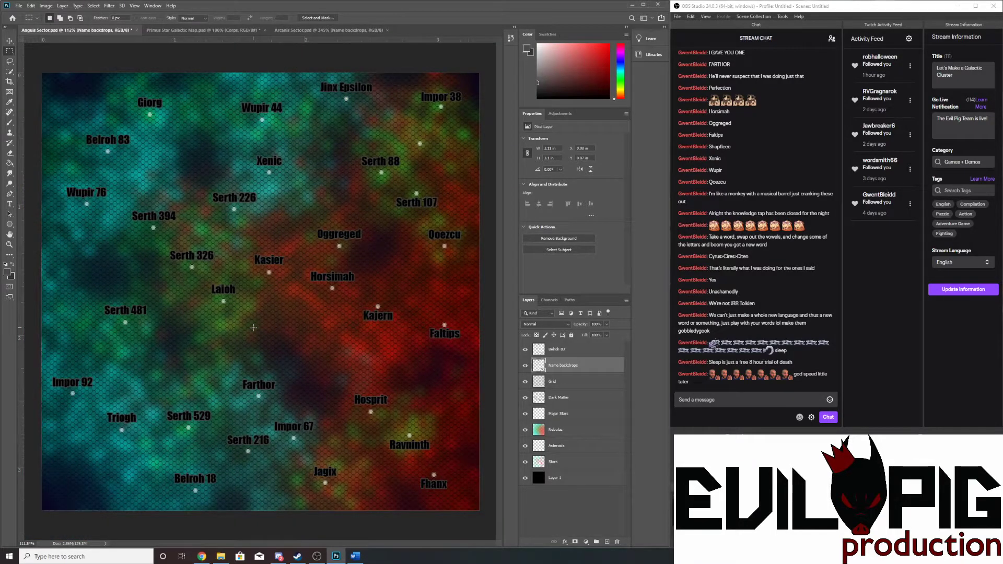
scroll(253, 328, "down", 1)
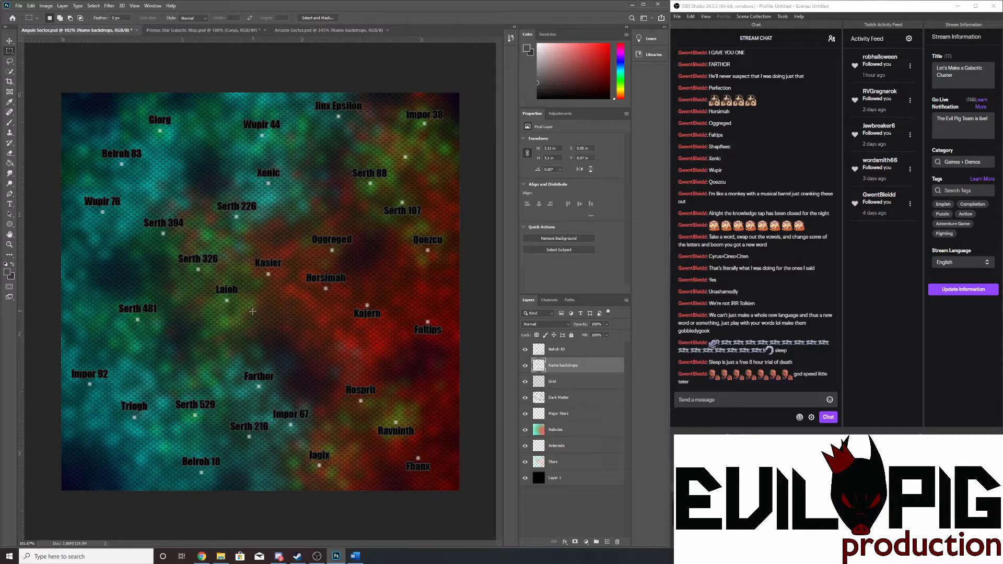
- Activate the Asteroids layer and set up the Brush tool with a muted reddish-grey colour and the recently used scattered asteroid brush
left_click(568, 447)
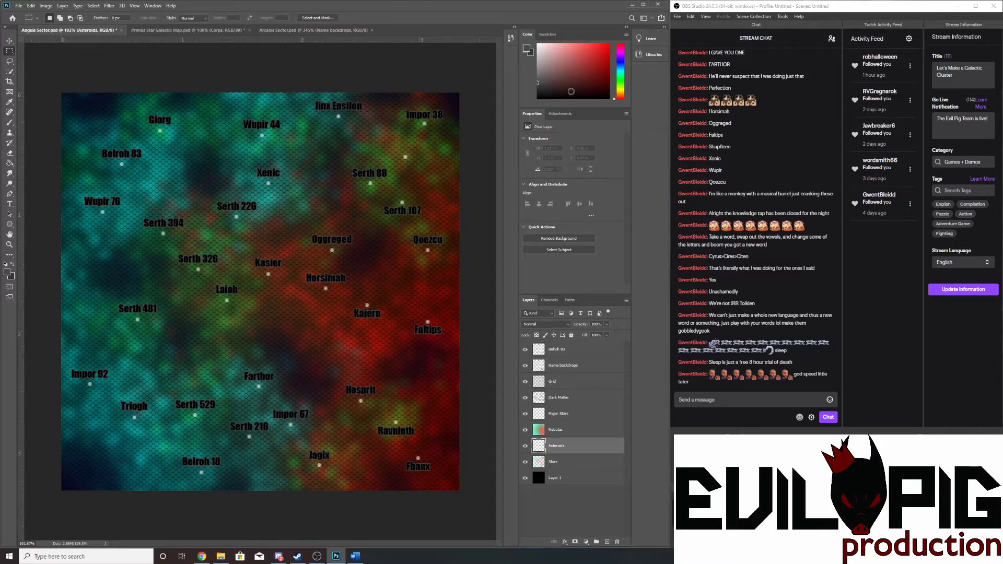
left_click(601, 87)
left_click_drag(580, 89, 552, 84)
key("b")
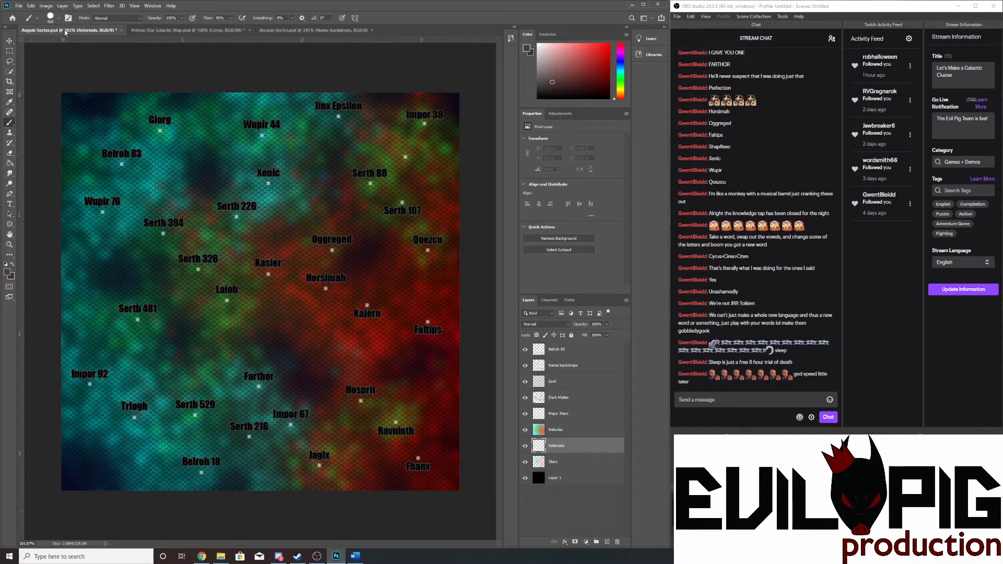
left_click(59, 21)
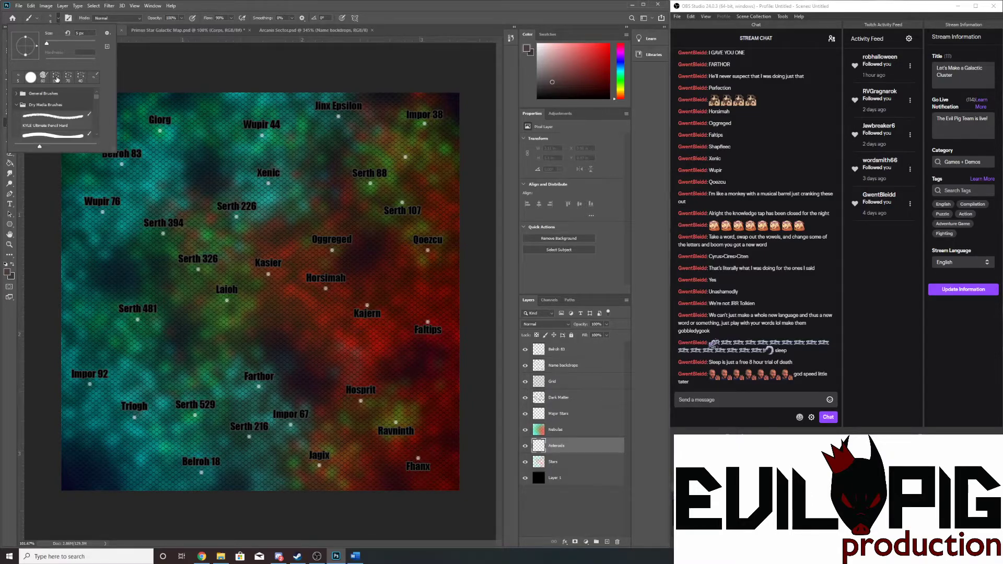
left_click(57, 76)
key("Return")
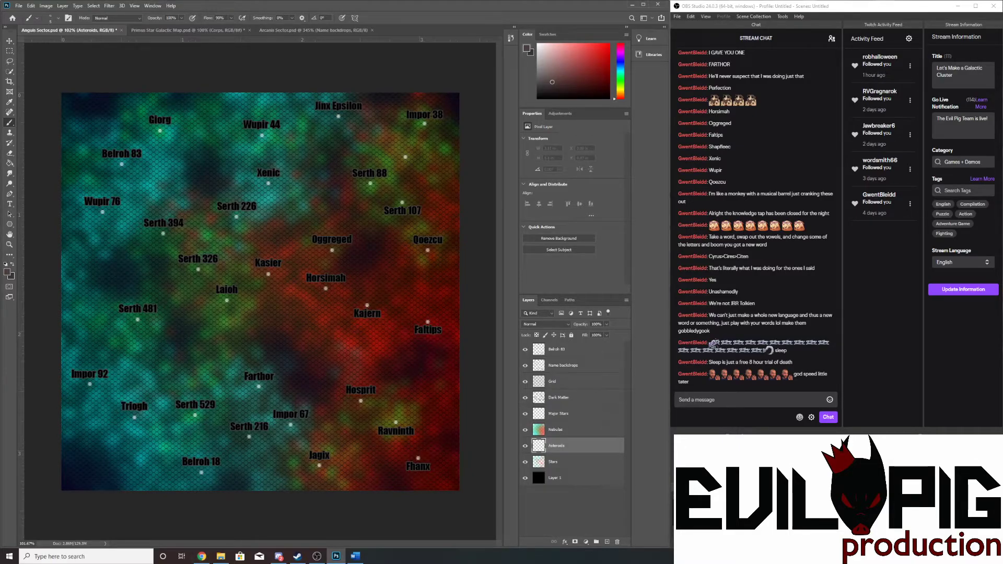
- Switch to OBS Studio, view the list of users in the stream chat, and close the list again
left_click(317, 556)
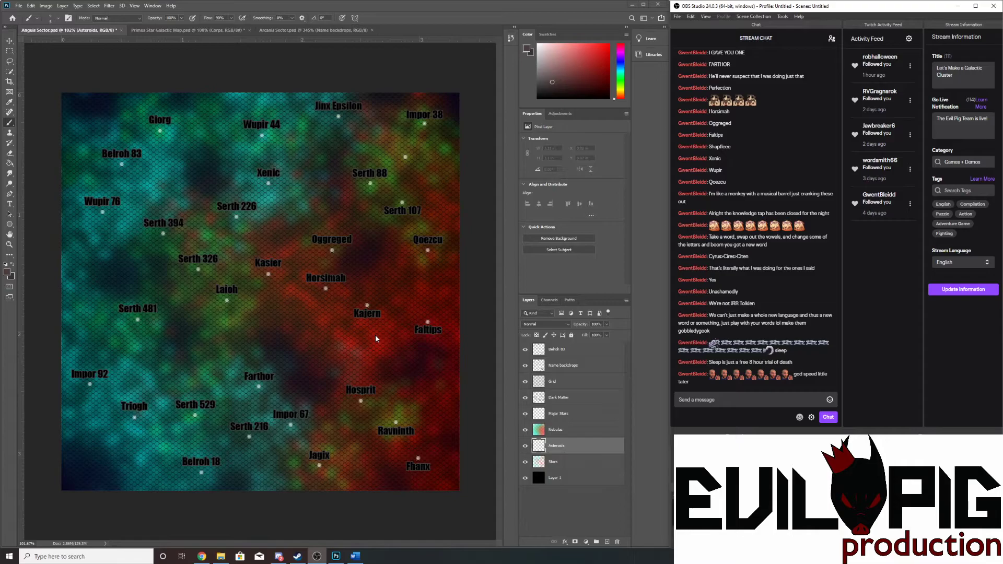
left_click(832, 39)
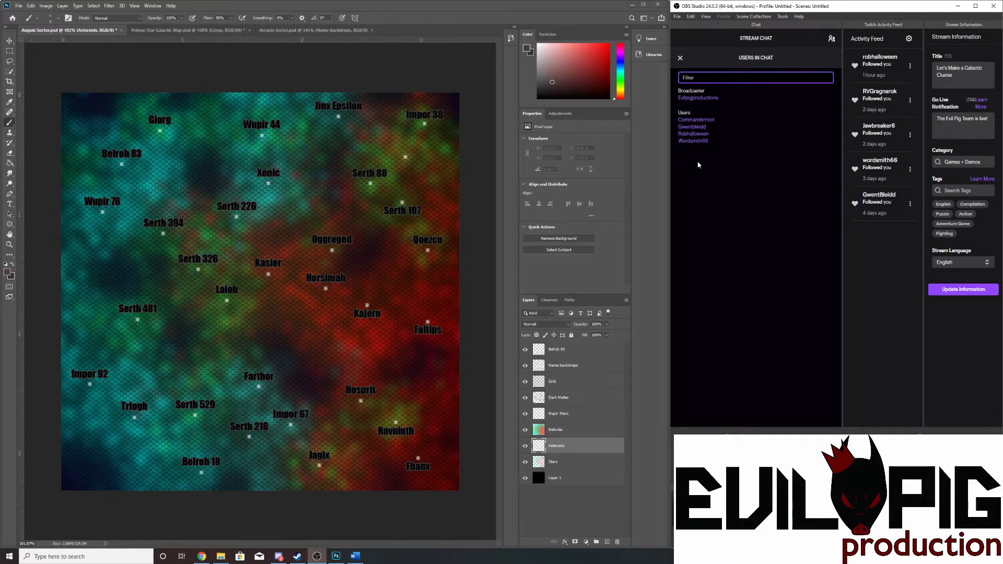
left_click(831, 39)
- On the Anquis Sector map's Asteroids layer, paint curving asteroid belts around Kajern, from above Hosprit past Horsimah and up towards Oggreged and Serth 107
scroll(377, 356, "up", 2)
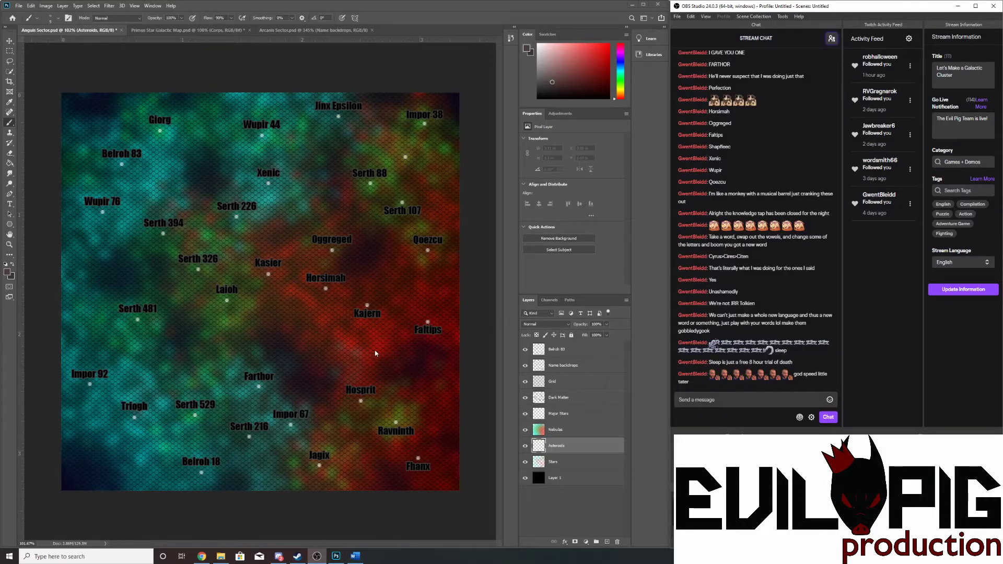
scroll(383, 356, "down", 2)
scroll(397, 358, "up", 3)
scroll(410, 360, "up", 3)
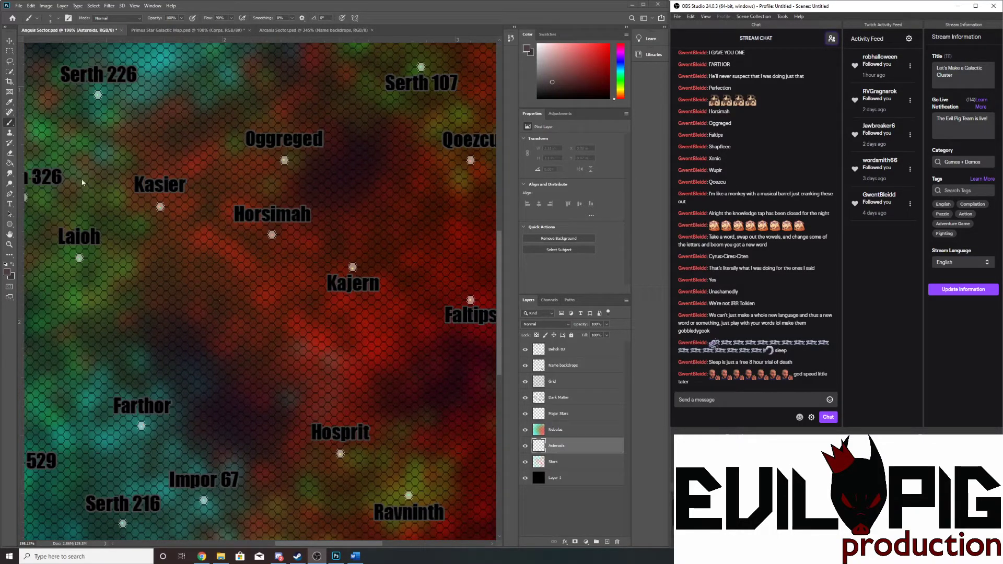
left_click(384, 346)
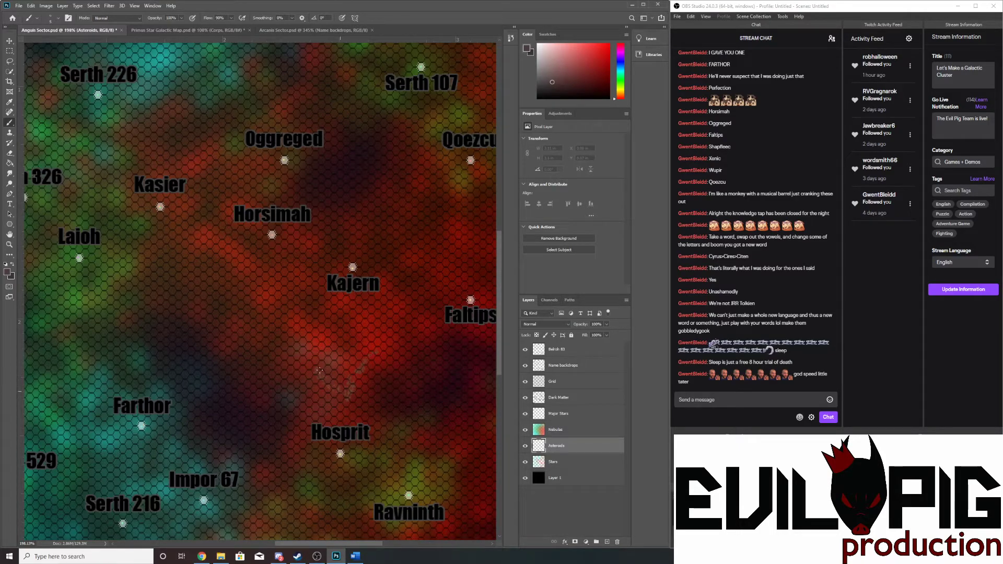
mouse_move(265, 353)
left_mouse_down()
mouse_move(294, 369)
mouse_move(227, 349)
mouse_move(213, 313)
mouse_move(243, 353)
mouse_move(270, 367)
mouse_move(227, 341)
mouse_move(202, 293)
mouse_move(206, 266)
left_mouse_up()
left_click_drag(230, 319, 263, 346)
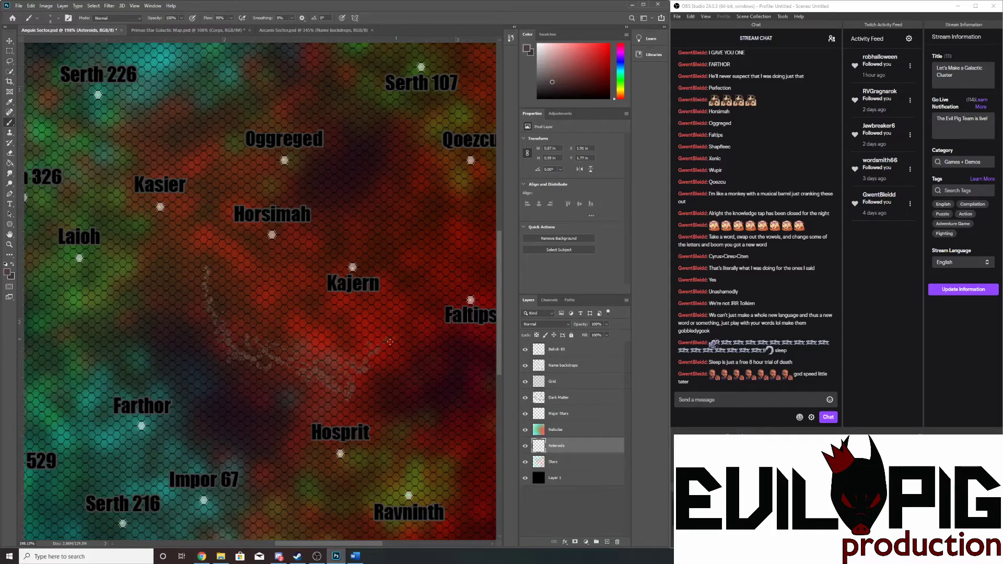
mouse_move(447, 269)
left_mouse_down()
mouse_move(398, 344)
mouse_move(422, 270)
mouse_move(417, 285)
mouse_move(392, 236)
mouse_move(400, 263)
mouse_move(400, 244)
mouse_move(366, 219)
mouse_move(402, 255)
mouse_move(411, 293)
mouse_move(404, 260)
left_mouse_up()
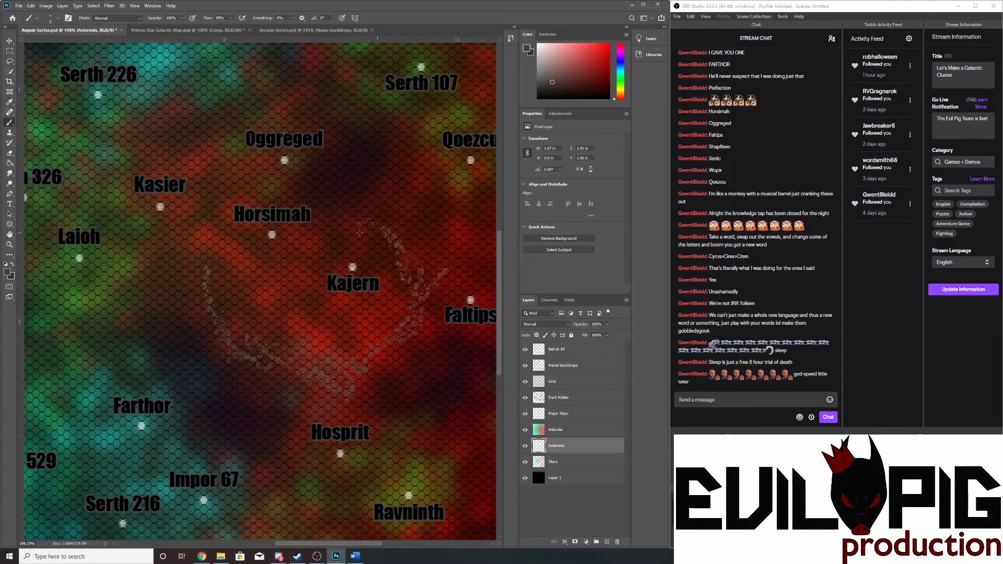
mouse_move(311, 268)
left_mouse_down()
mouse_move(312, 296)
mouse_move(306, 266)
mouse_move(323, 184)
left_mouse_up()
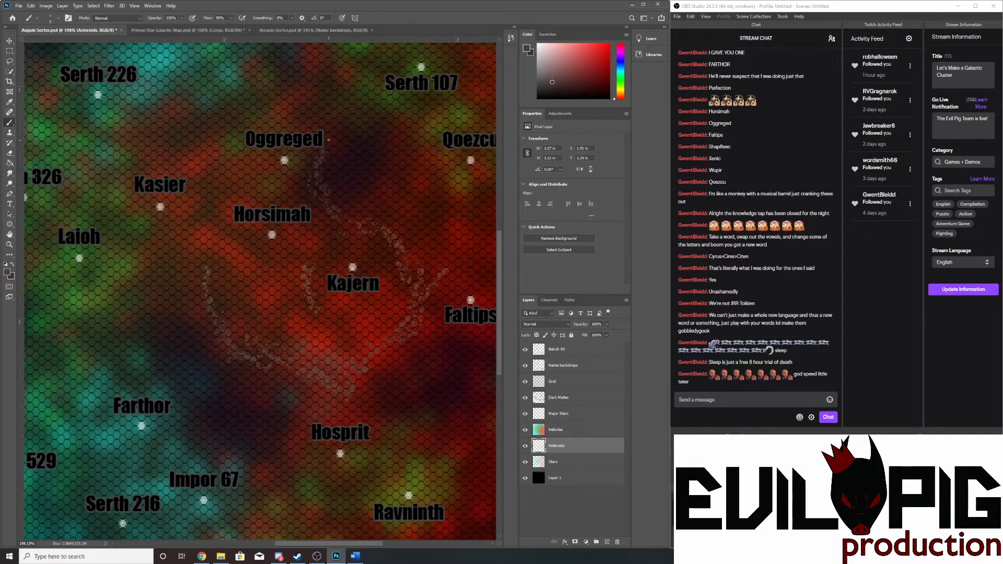
mouse_move(396, 133)
left_mouse_down()
mouse_move(390, 178)
mouse_move(397, 164)
mouse_move(454, 232)
mouse_move(439, 209)
left_mouse_up()
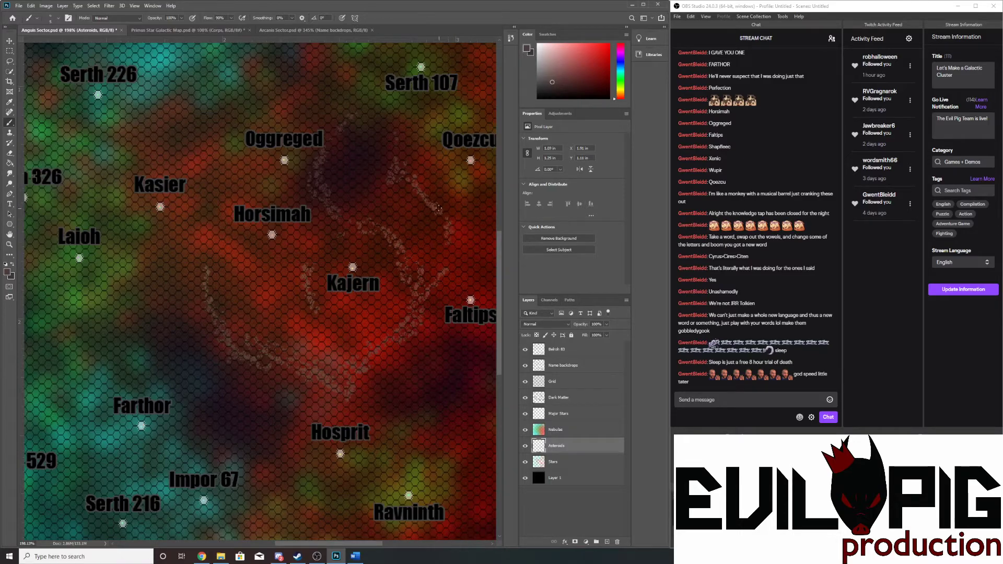